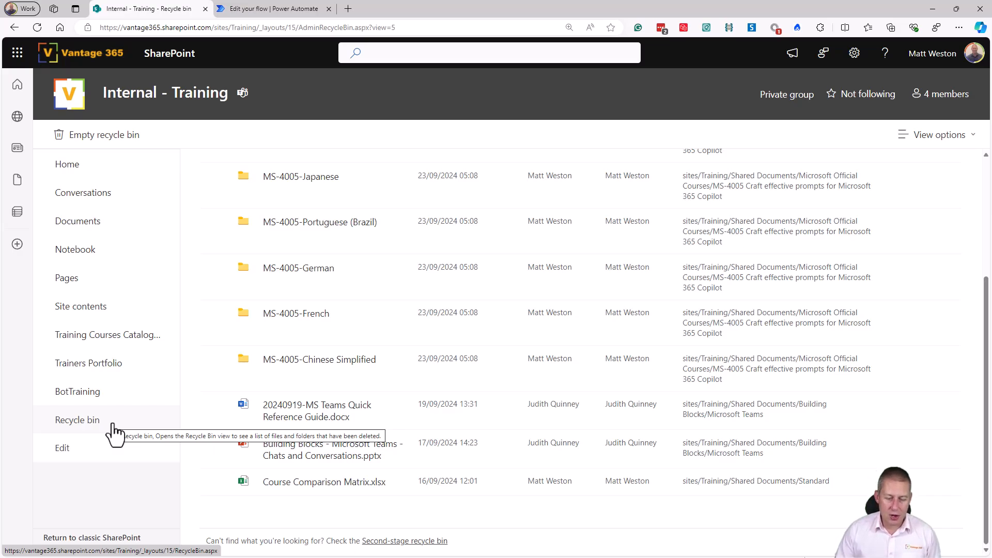
Review the deleted files and folders listed in the Internal - Training site's recycle bin, down to the Second-stage recycle bin link
{"action": "scroll", "coordinate": [359, 396], "scroll_direction": "up", "scroll_amount": 3}
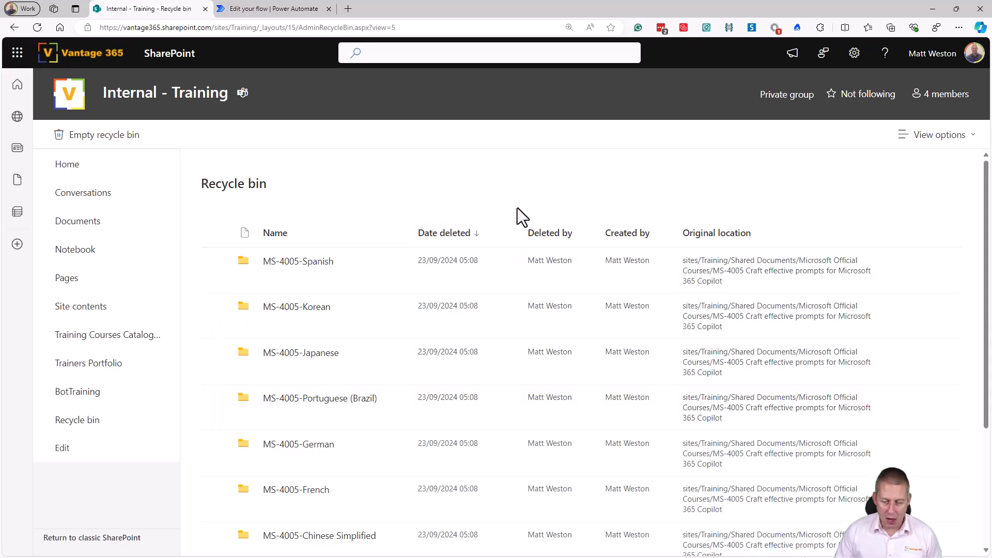
{"action": "scroll", "coordinate": [519, 217], "scroll_direction": "down", "scroll_amount": 3}
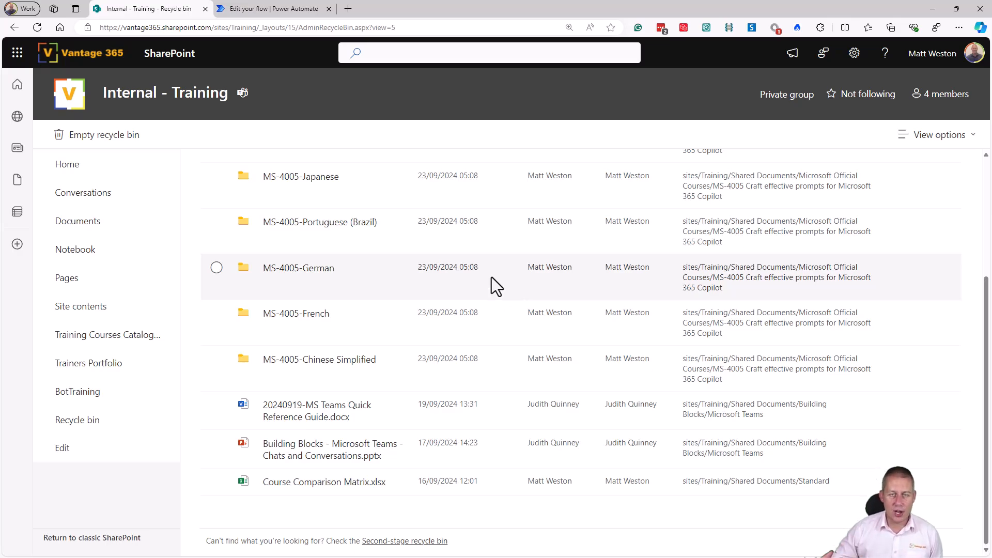
{"action": "scroll", "coordinate": [455, 318], "scroll_direction": "up", "scroll_amount": 3}
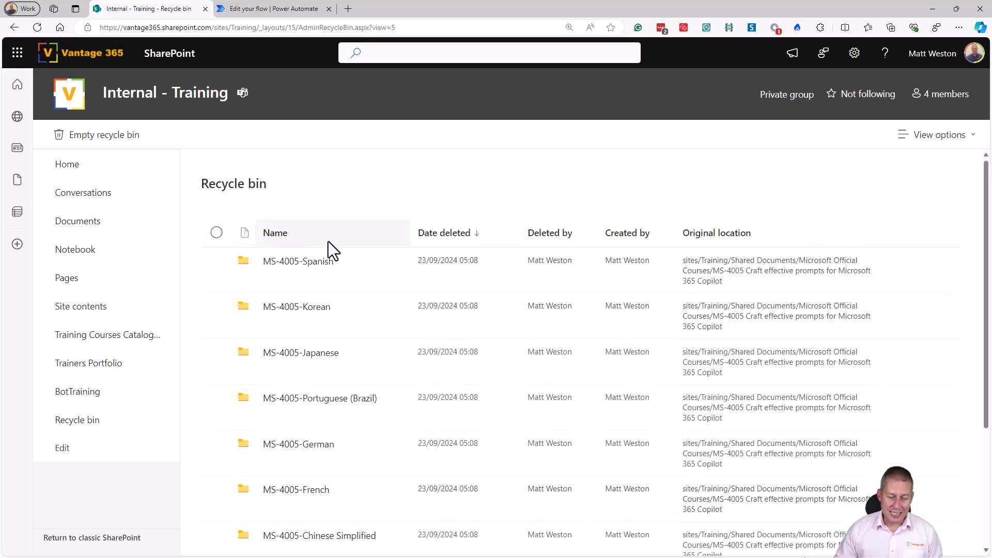
{"action": "scroll", "coordinate": [307, 281], "scroll_direction": "down", "scroll_amount": 3}
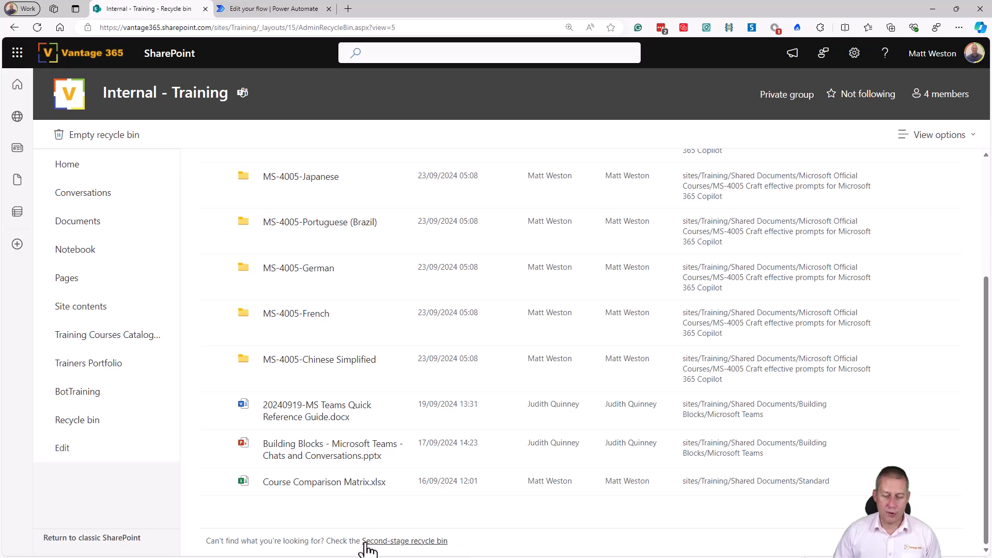
{"action": "scroll", "coordinate": [519, 412], "scroll_direction": "up", "scroll_amount": 4}
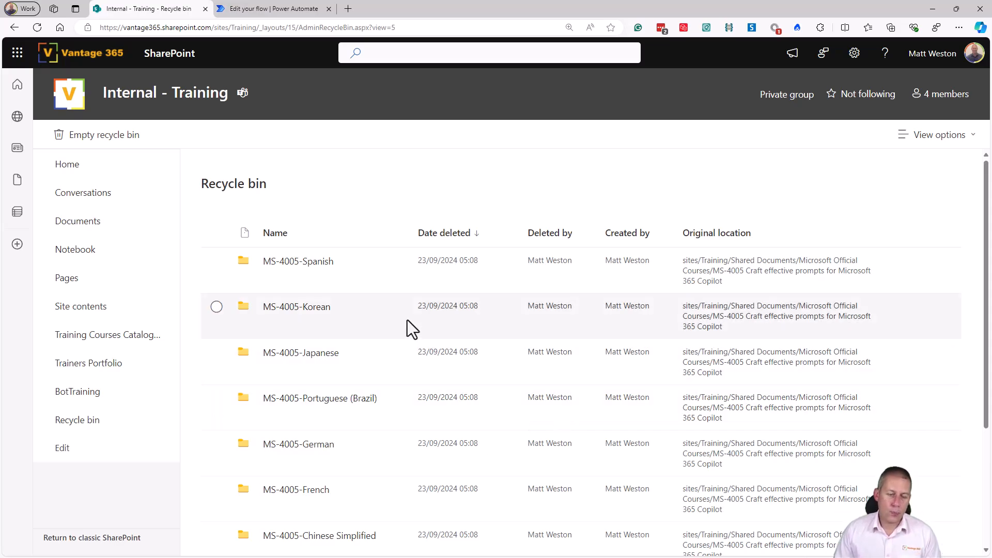
Switch to the Recycle Bin Alerts flow in Power Automate and add the SharePoint action Get files (properties only) after the Recurrence trigger
{"action": "left_click", "coordinate": [280, 9]}
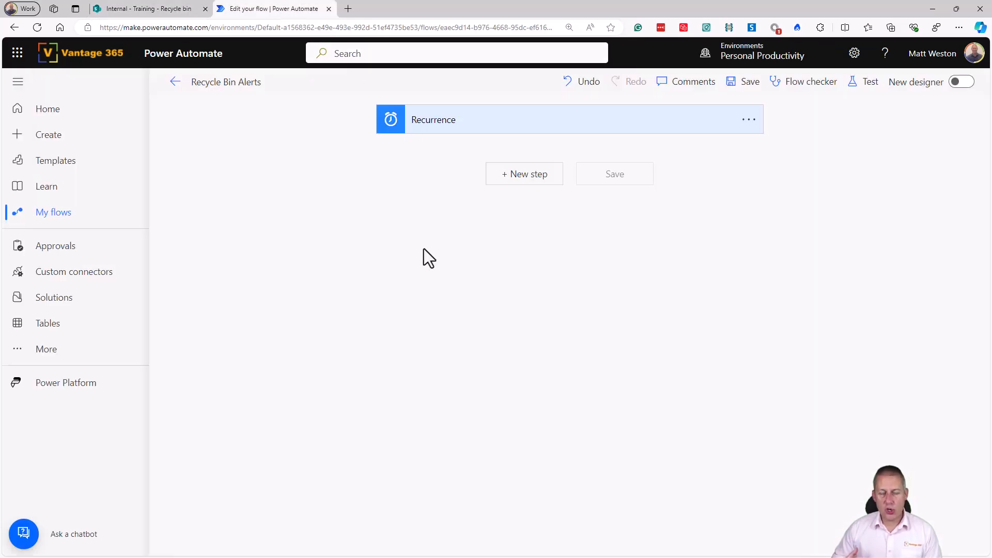
{"action": "left_click", "coordinate": [517, 180]}
{"action": "type", "text": "SharePOint"}
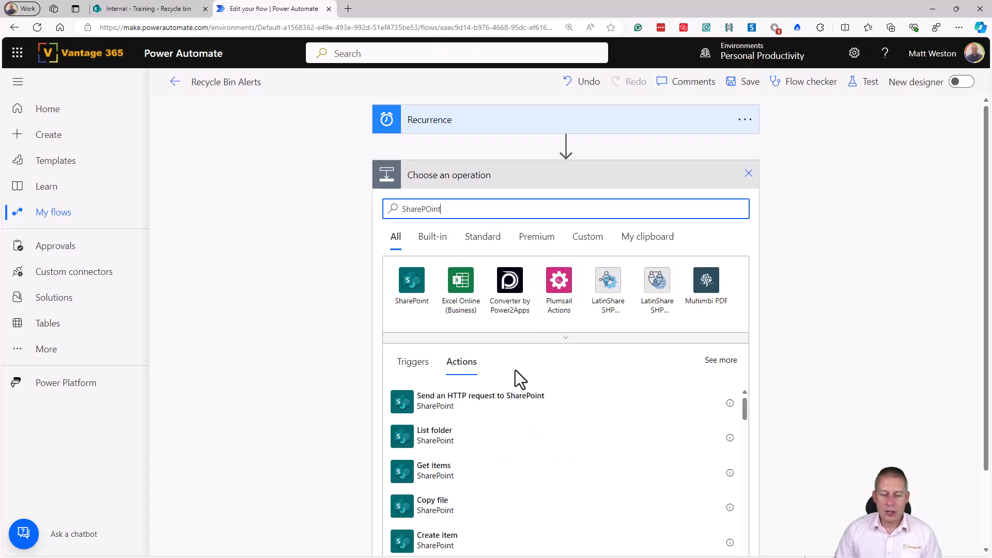
{"action": "left_click", "coordinate": [414, 285]}
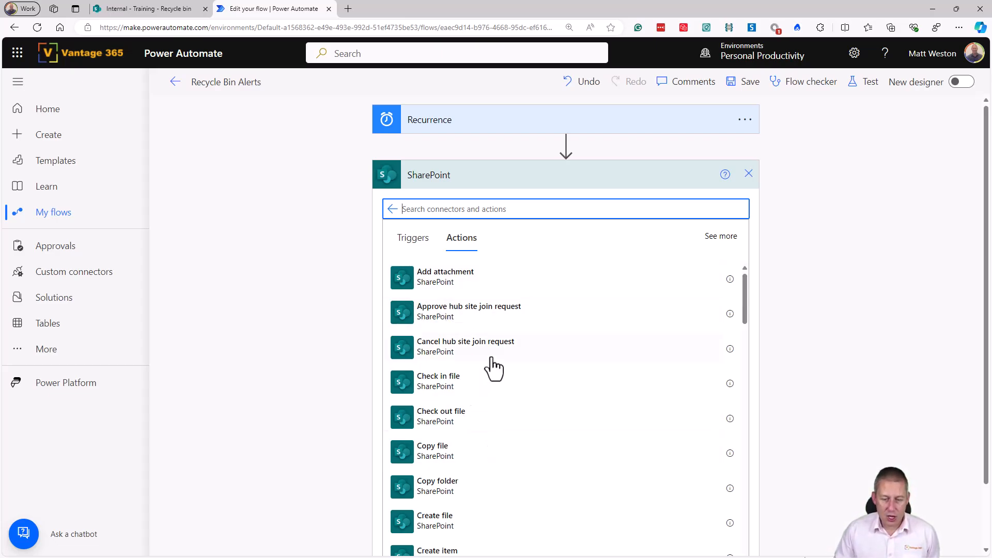
{"action": "left_click", "coordinate": [500, 209]}
{"action": "type", "text": "file"}
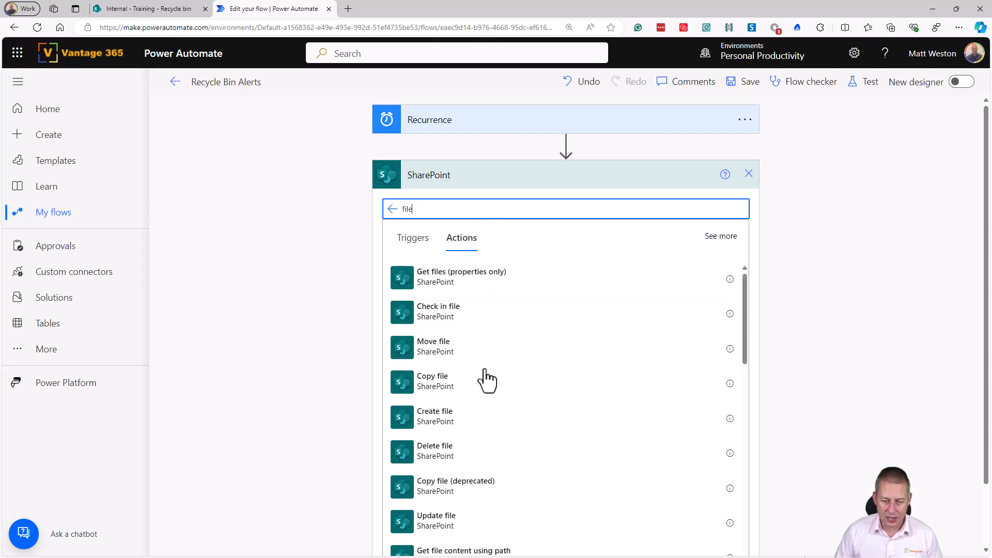
{"action": "left_click", "coordinate": [504, 279]}
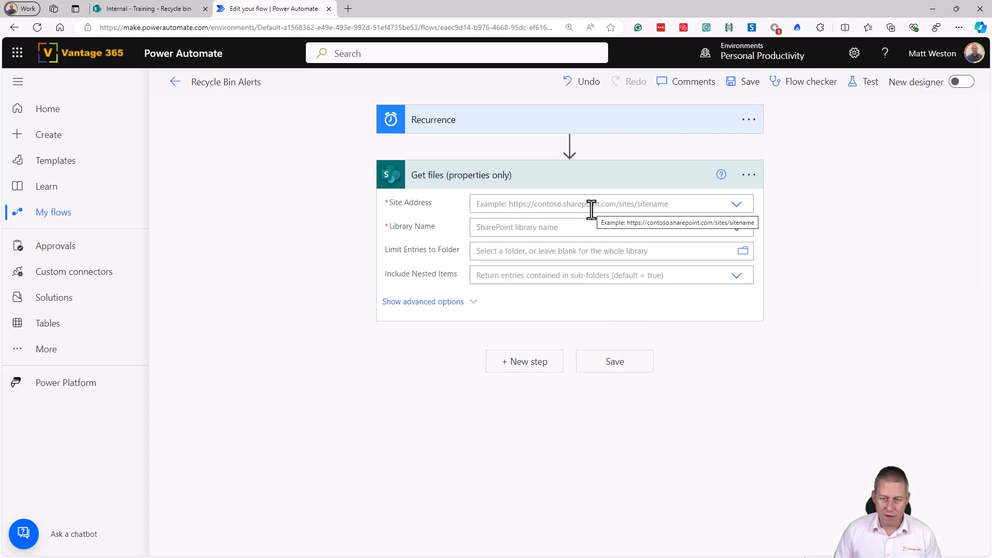
Set the site address of the Get files (properties only) action to the Internal - Training site
{"action": "left_click", "coordinate": [592, 209]}
{"action": "type", "text": "t"}
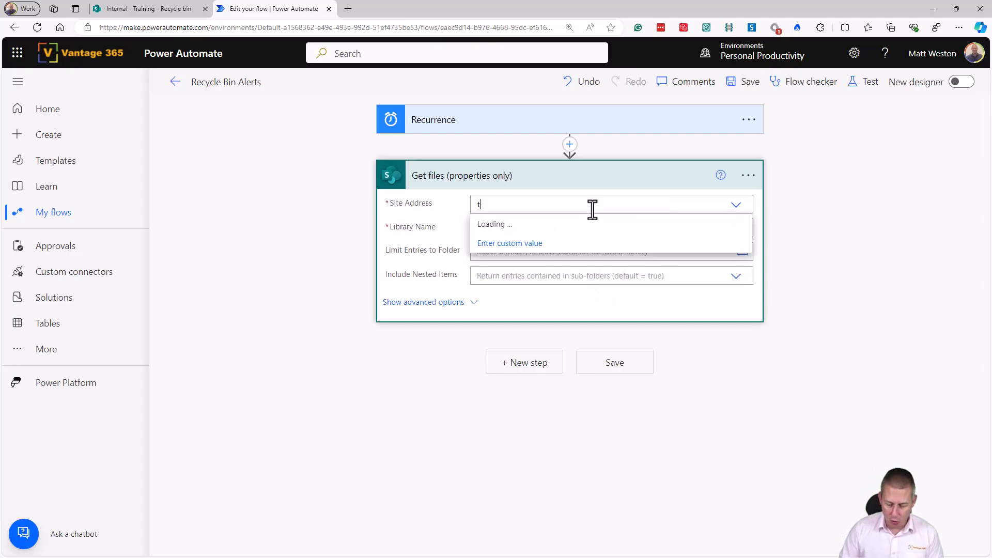
{"action": "type", "text": "raining"}
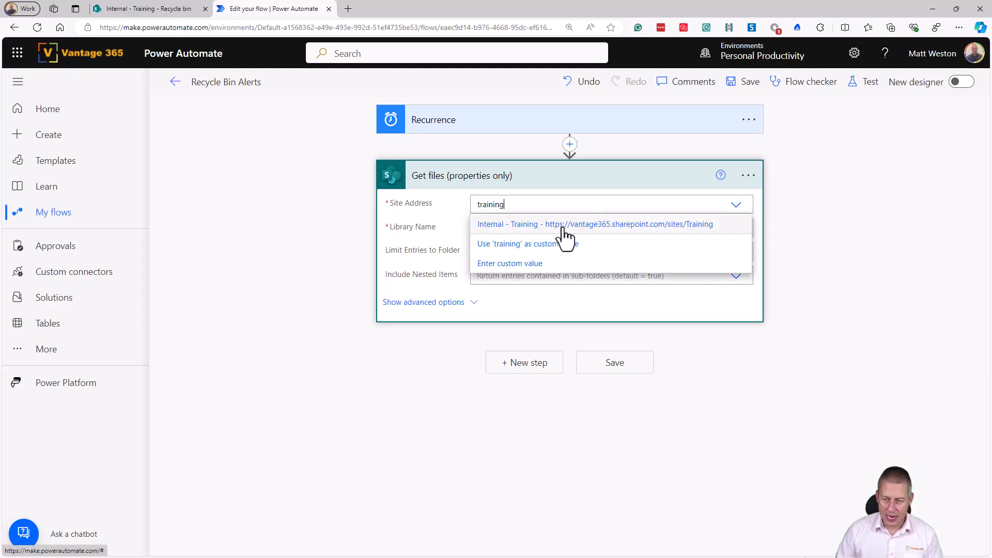
{"action": "left_click", "coordinate": [566, 229]}
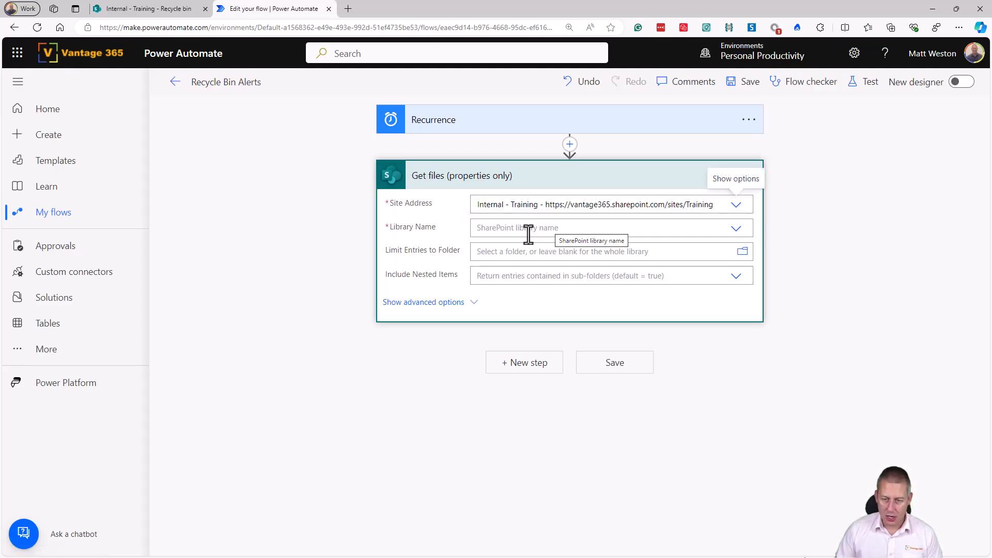
Enter Recycle Bin as a custom library name in the Get files action and try to save the flow
{"action": "left_click", "coordinate": [554, 231]}
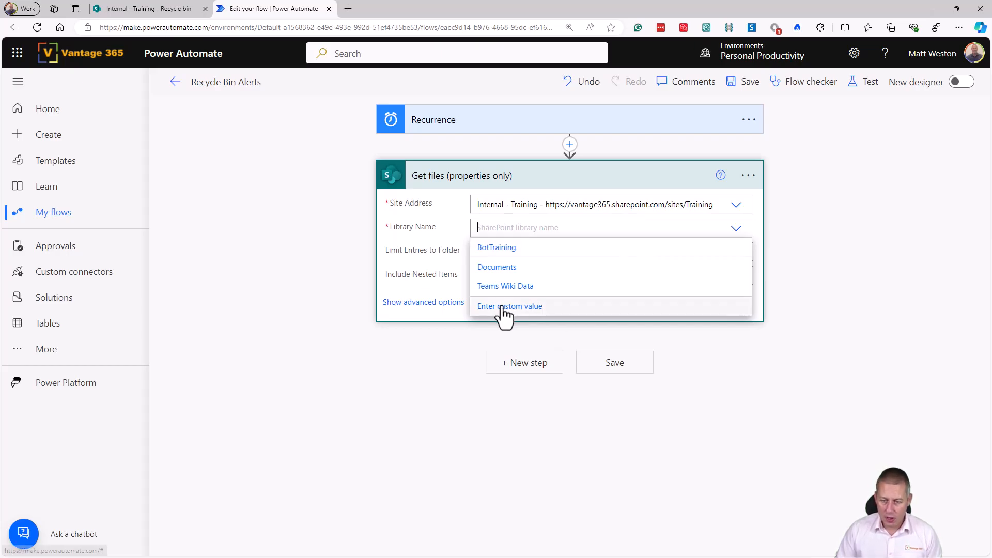
{"action": "left_click", "coordinate": [544, 232]}
{"action": "type", "text": "Recy"}
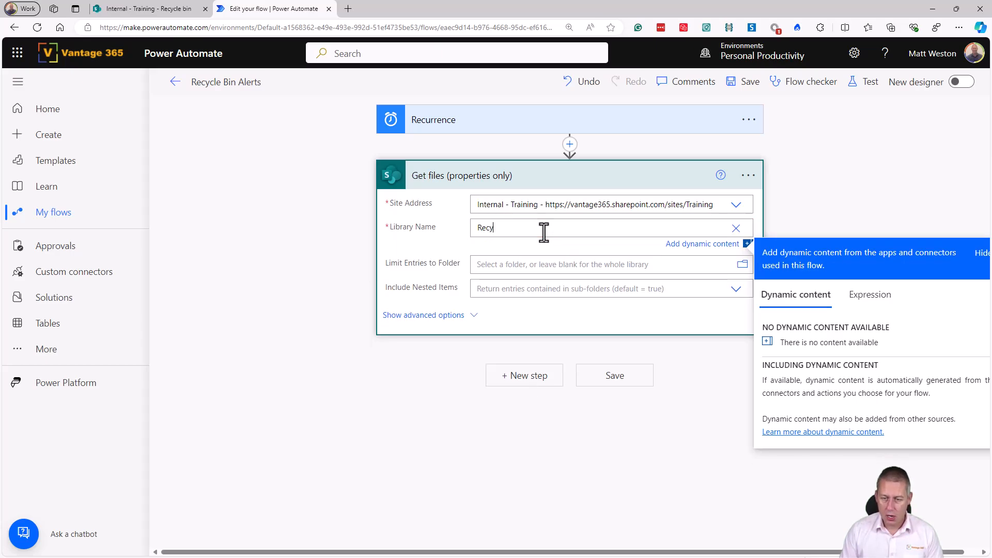
{"action": "type", "text": "cle Bin"}
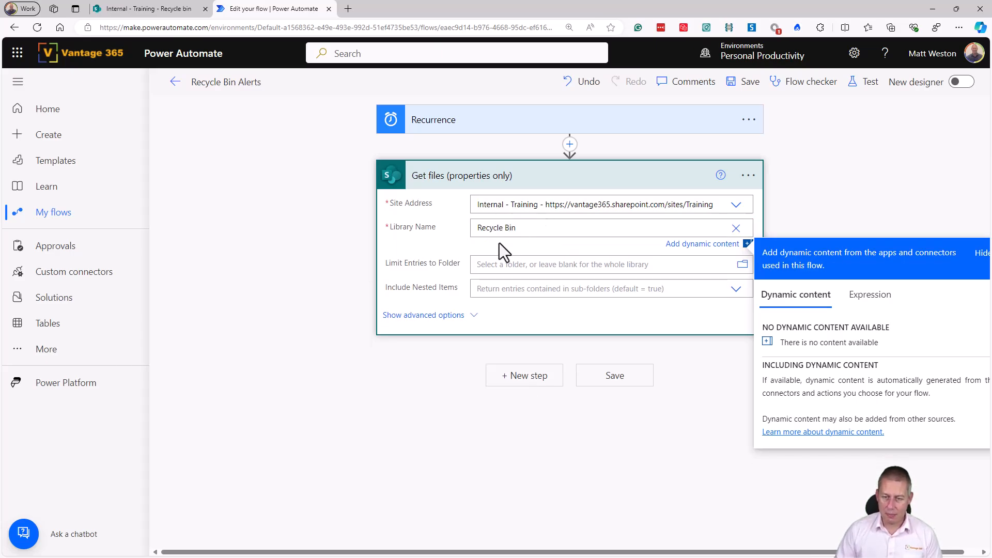
{"action": "left_click", "coordinate": [424, 238]}
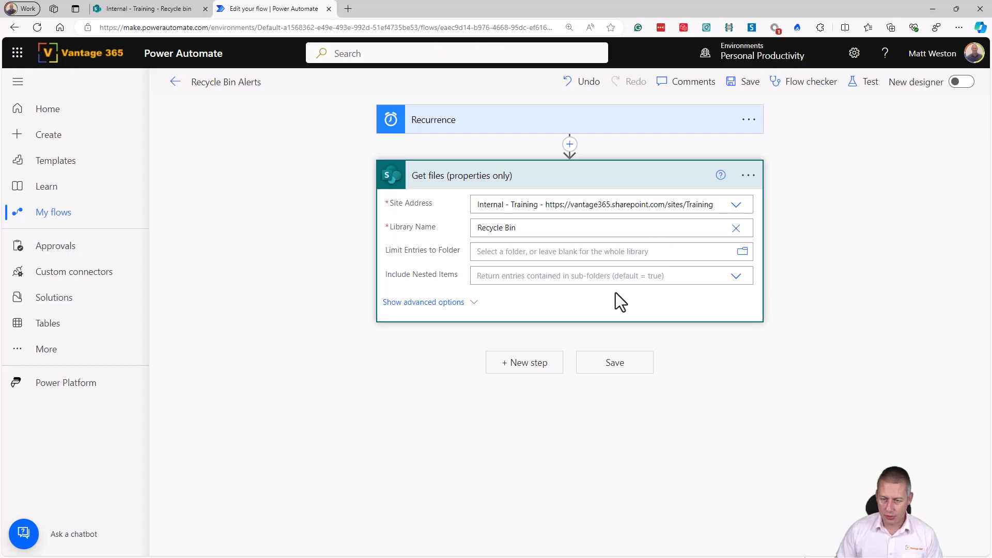
{"action": "left_click", "coordinate": [739, 82]}
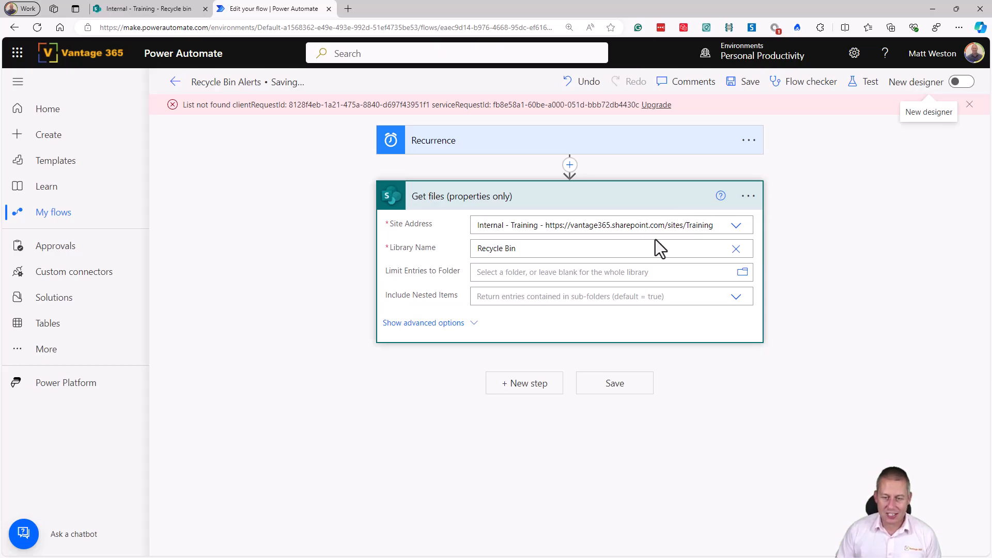
Change the Get files library name to RecycleBin and check the site's recycle bin page in SharePoint
{"action": "left_click", "coordinate": [507, 248]}
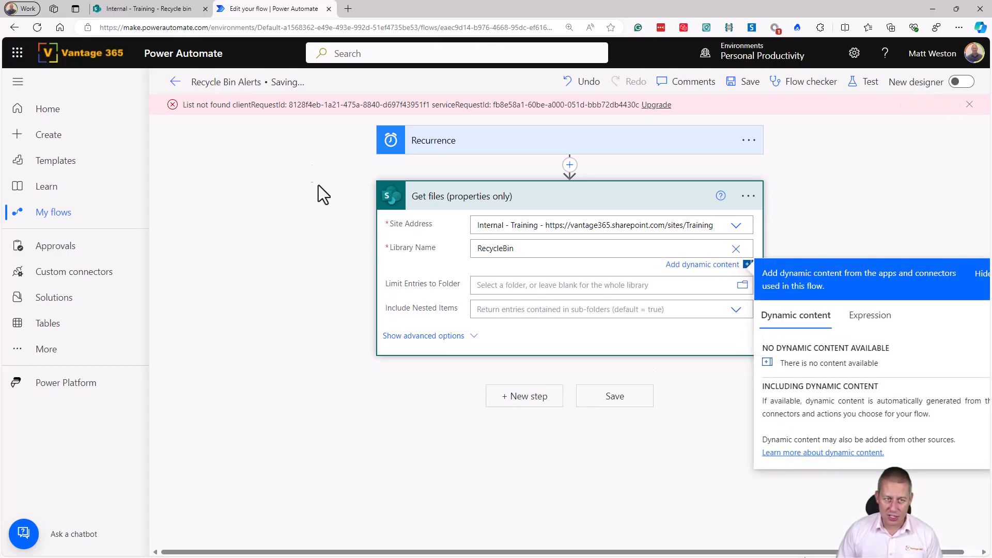
{"action": "left_click", "coordinate": [158, 8]}
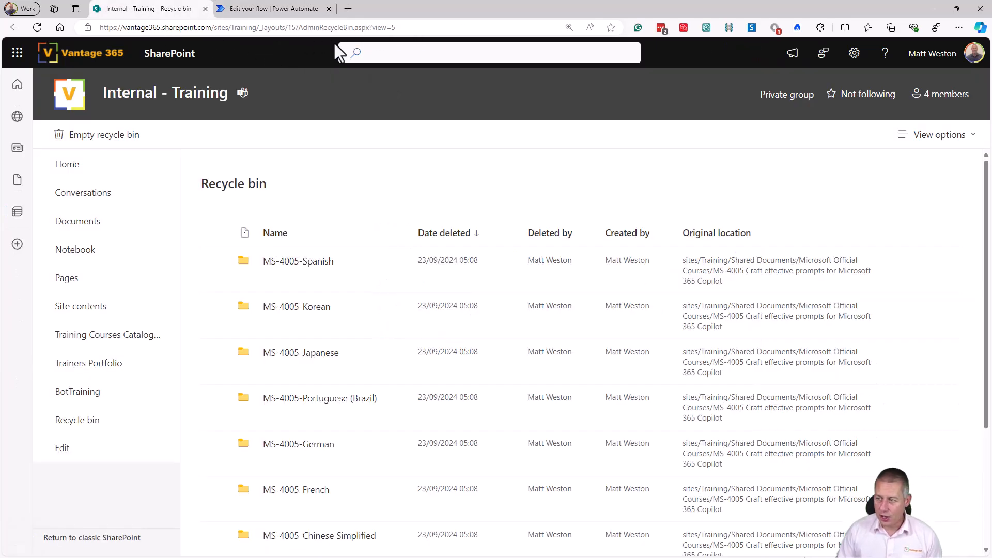
{"action": "left_click", "coordinate": [264, 8]}
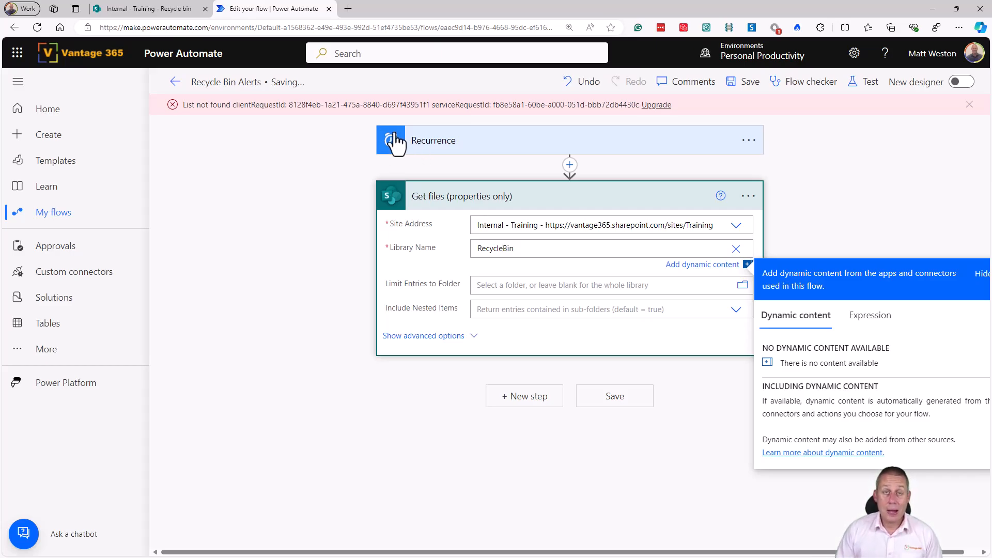
Delete the Get files (properties only) action from the flow
{"action": "left_click", "coordinate": [749, 196]}
{"action": "left_click", "coordinate": [797, 331]}
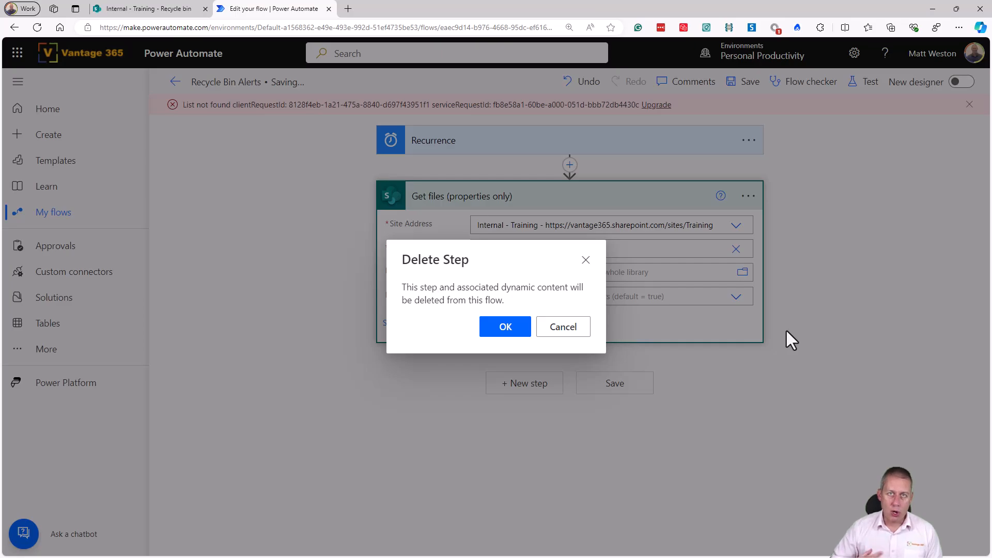
{"action": "left_click", "coordinate": [484, 331]}
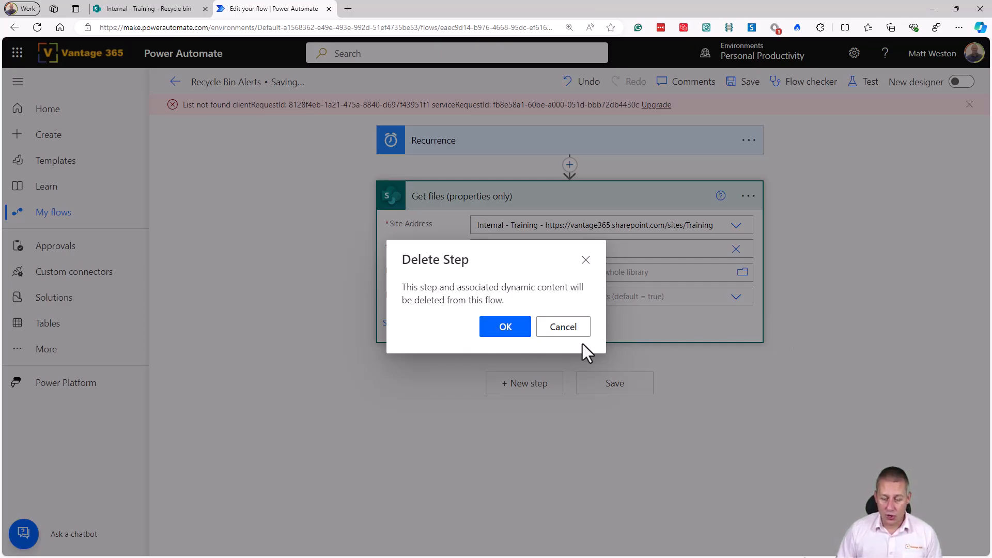
Add the SharePoint action Send an HTTP request to SharePoint after the Recurrence trigger
{"action": "left_click", "coordinate": [527, 195]}
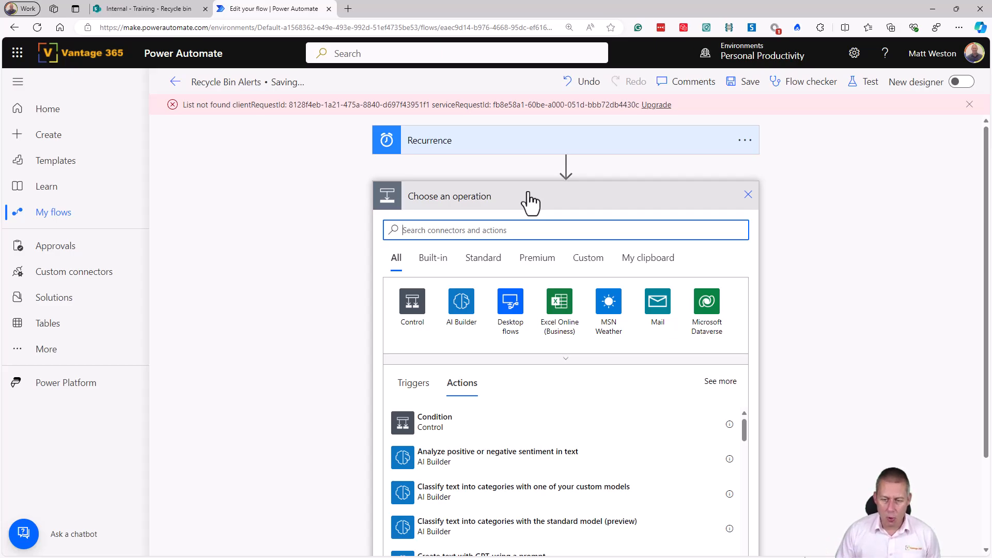
{"action": "type", "text": "s"}
{"action": "key", "text": "BackSpace"}
{"action": "type", "text": "repoint"}
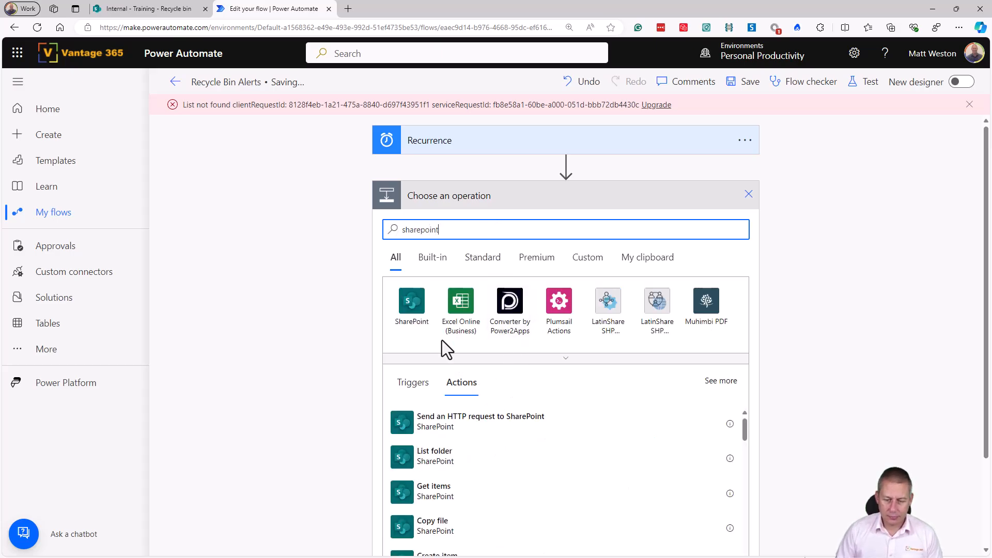
{"action": "left_click", "coordinate": [411, 309]}
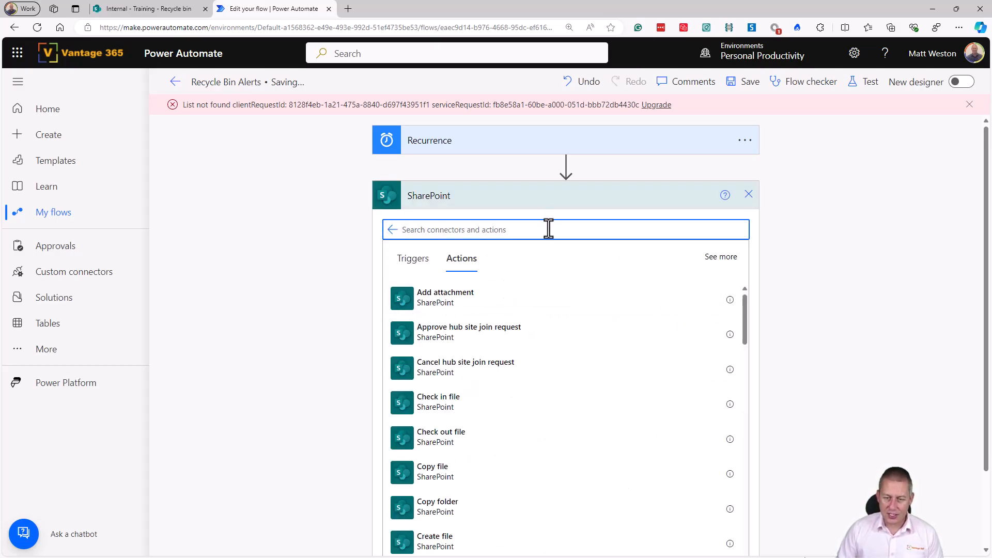
{"action": "type", "text": "http"}
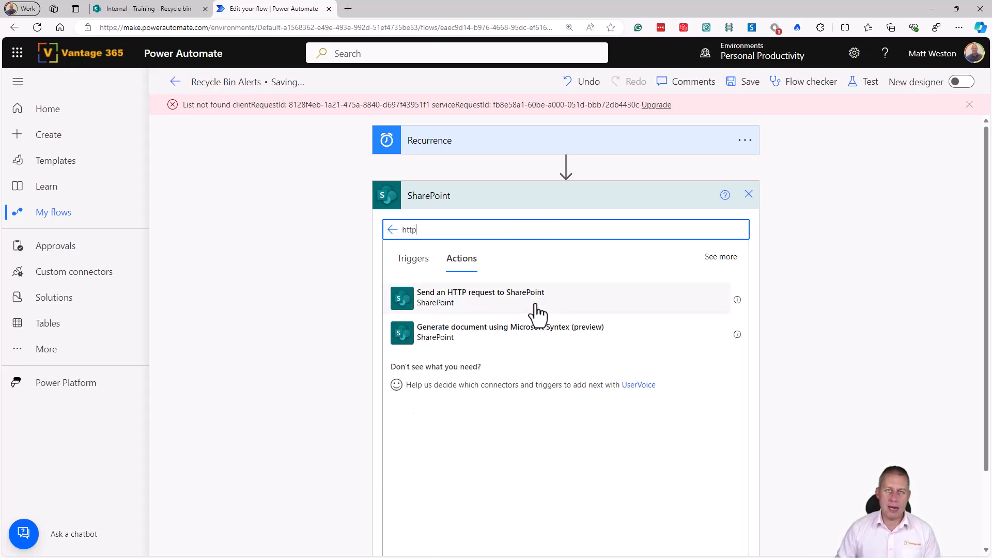
{"action": "left_click", "coordinate": [538, 311]}
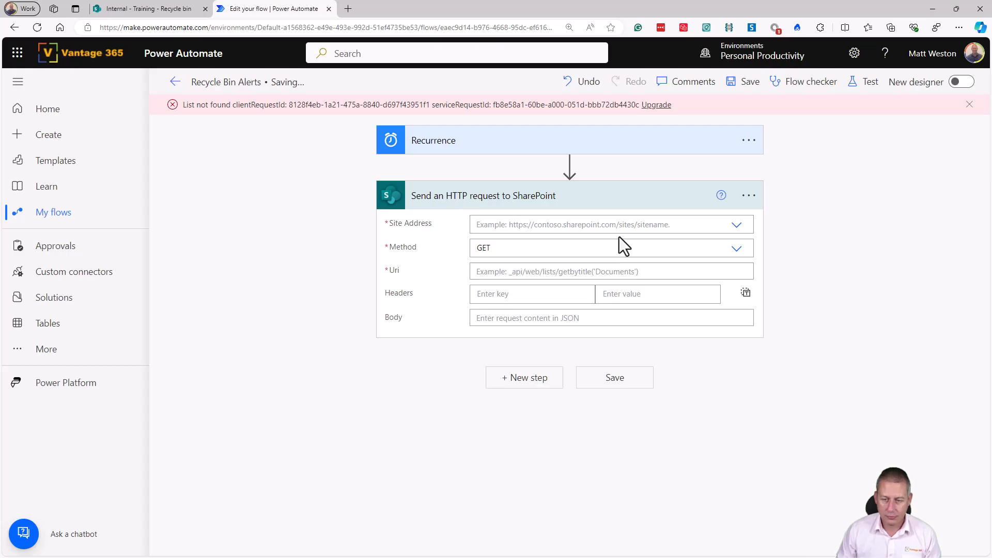
Set the HTTP request's site address to the Internal - Training site and its Uri to _api/web/RecycleBin
{"action": "left_click", "coordinate": [600, 225]}
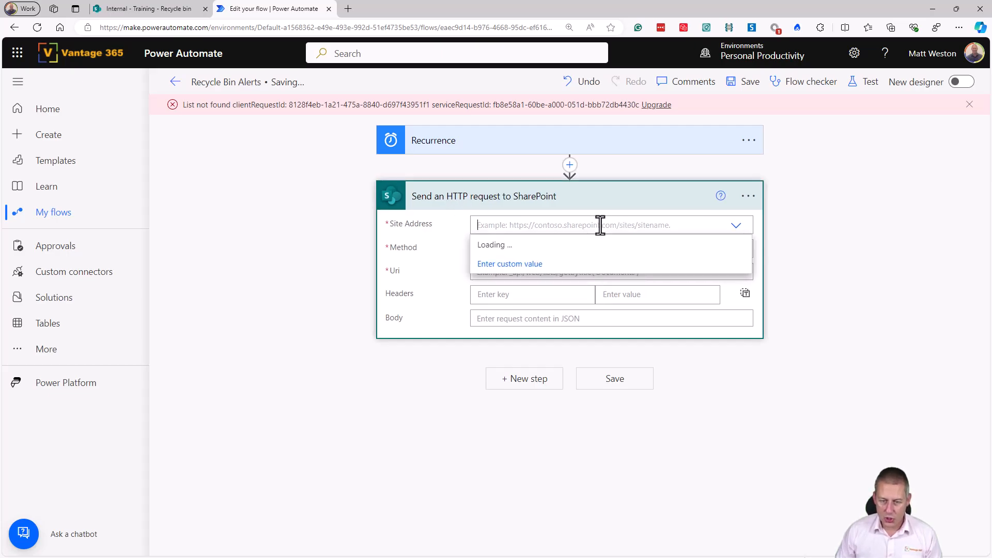
{"action": "type", "text": "training"}
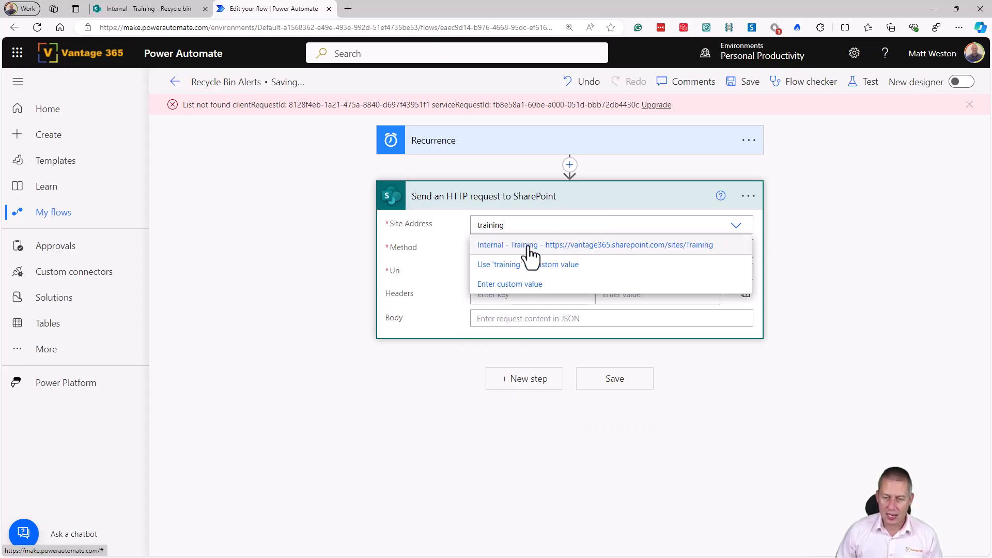
{"action": "left_click", "coordinate": [528, 247]}
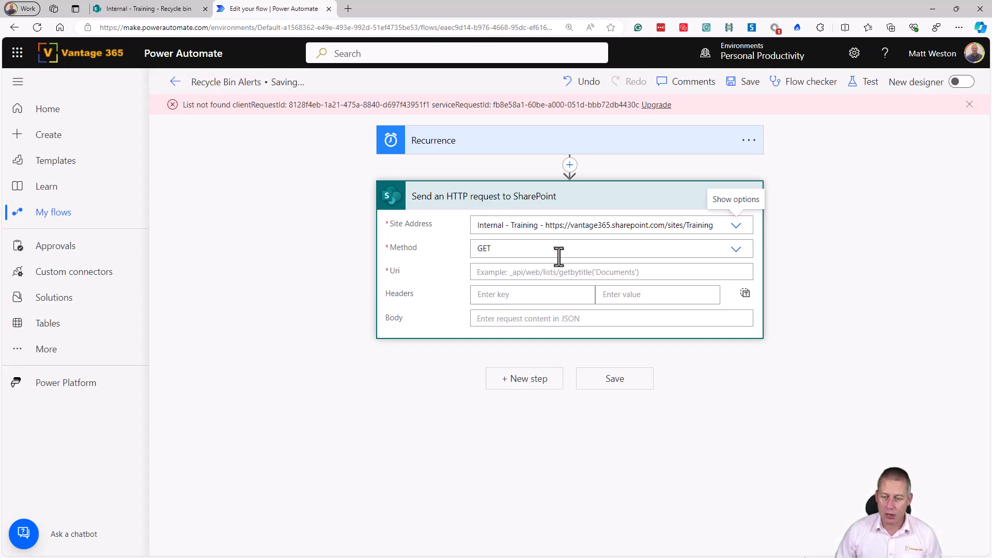
{"action": "left_click", "coordinate": [546, 273]}
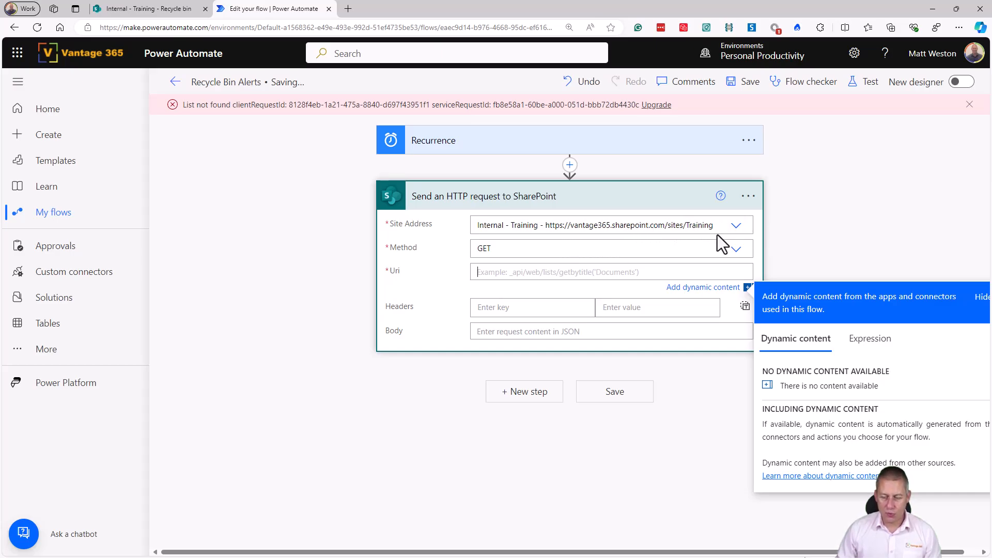
{"action": "type", "text": "_api/"}
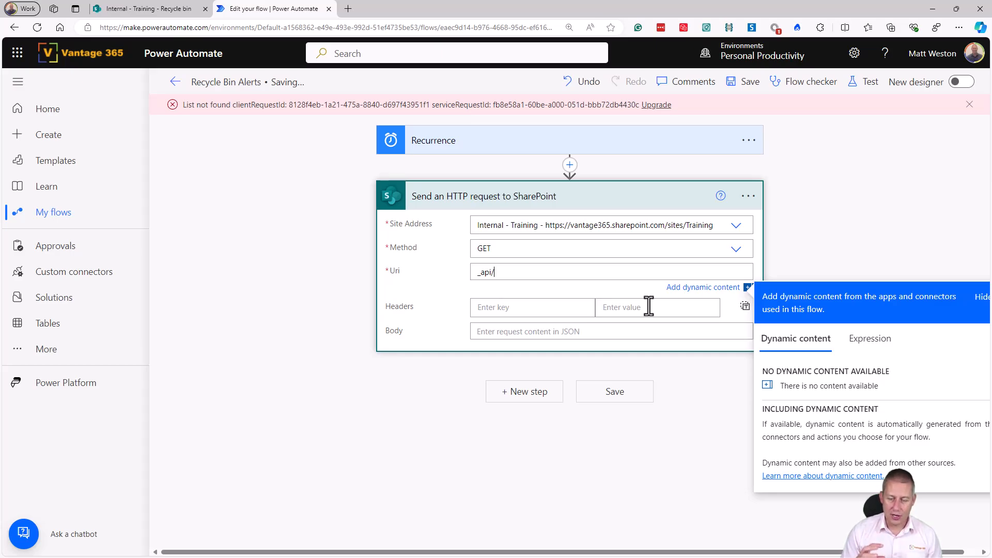
{"action": "type", "text": "web/"}
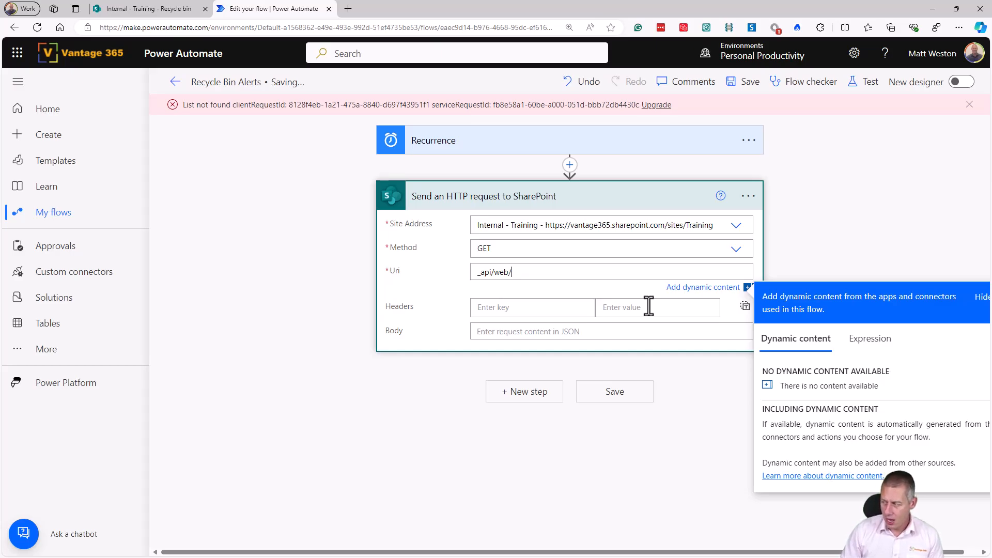
{"action": "type", "text": "RecycleBin"}
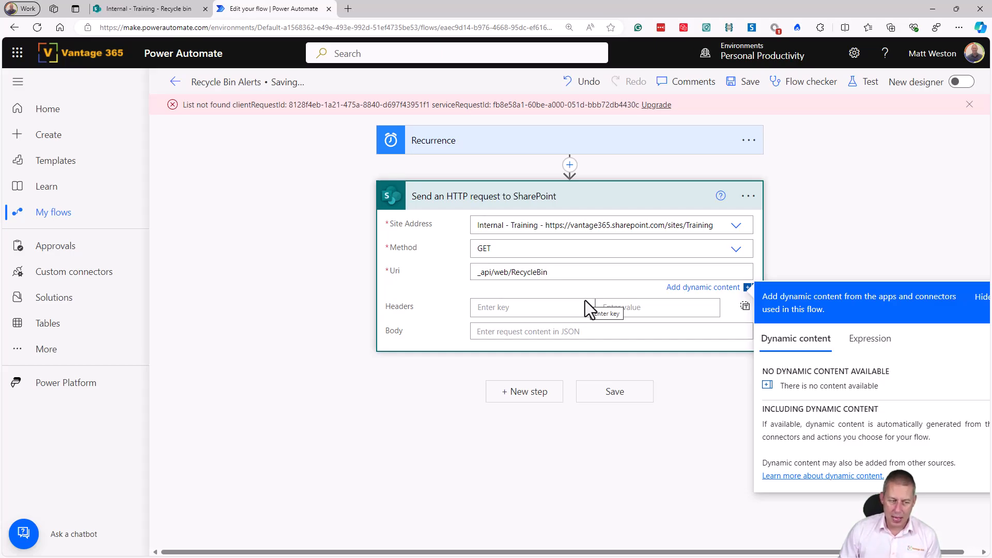
Save the Recycle Bin Alerts flow and run it with a manual test
{"action": "left_click", "coordinate": [614, 388]}
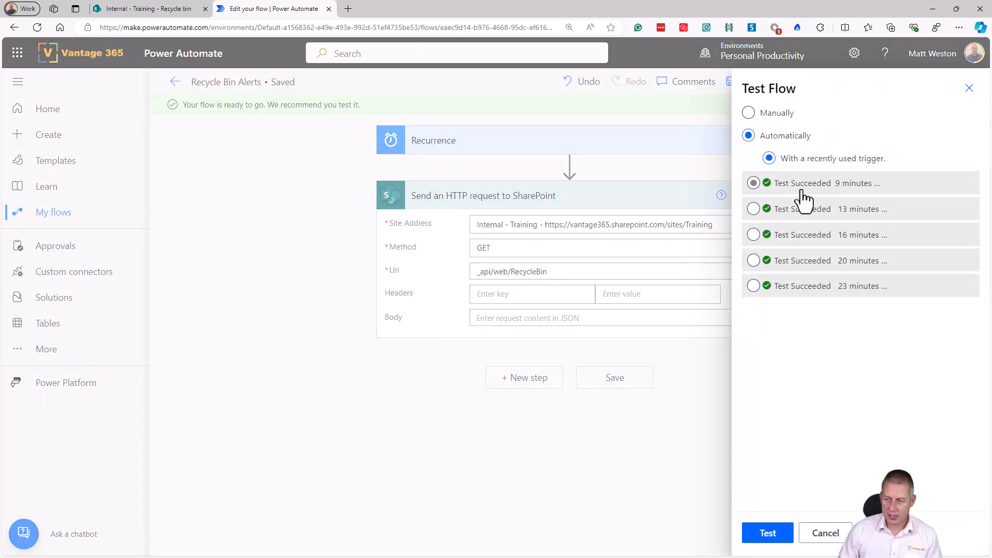
{"action": "left_click", "coordinate": [775, 115]}
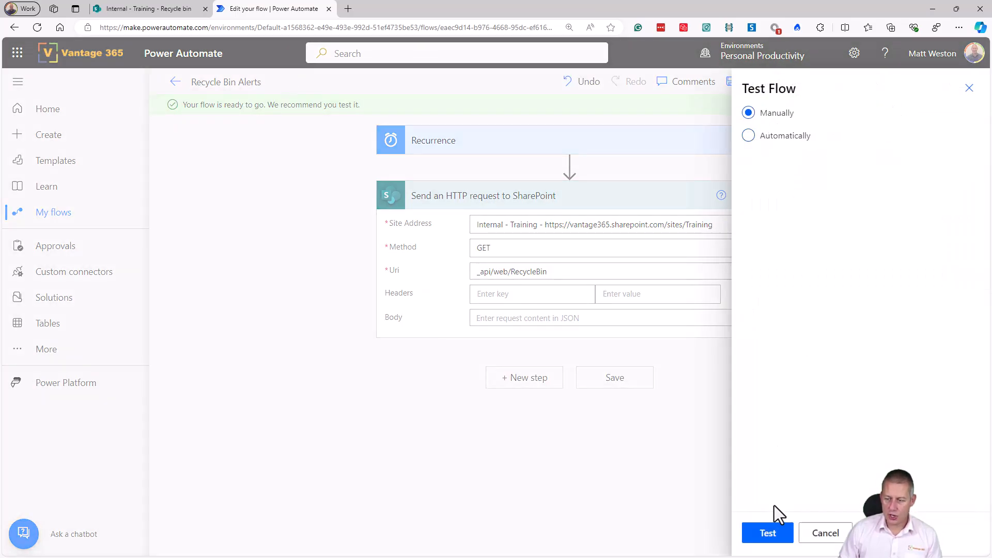
{"action": "left_click", "coordinate": [775, 535]}
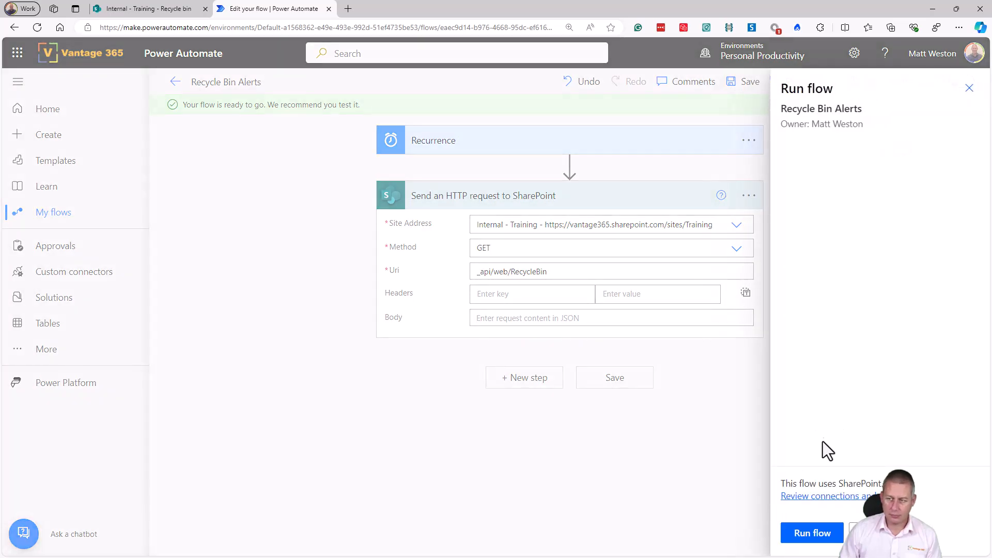
{"action": "left_click", "coordinate": [804, 535]}
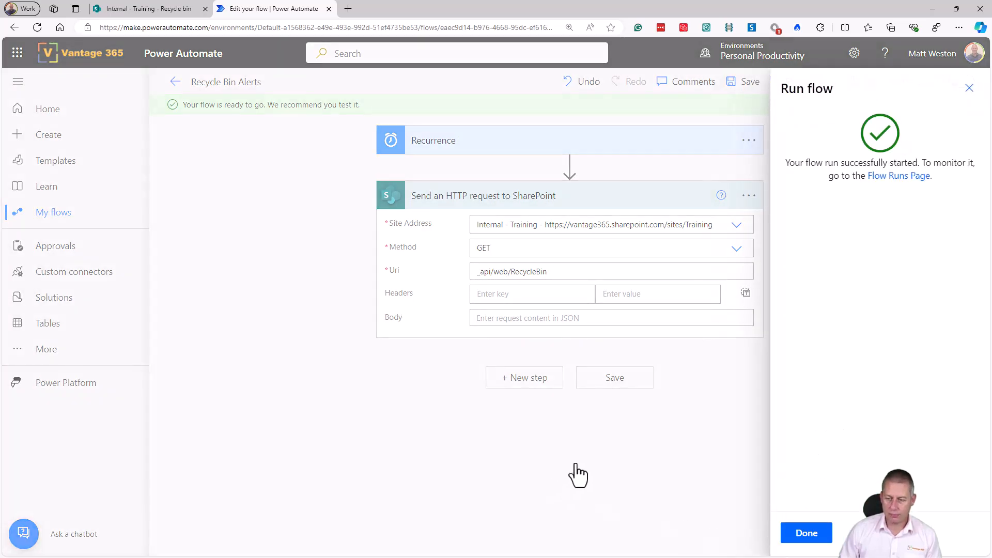
{"action": "left_click", "coordinate": [804, 533]}
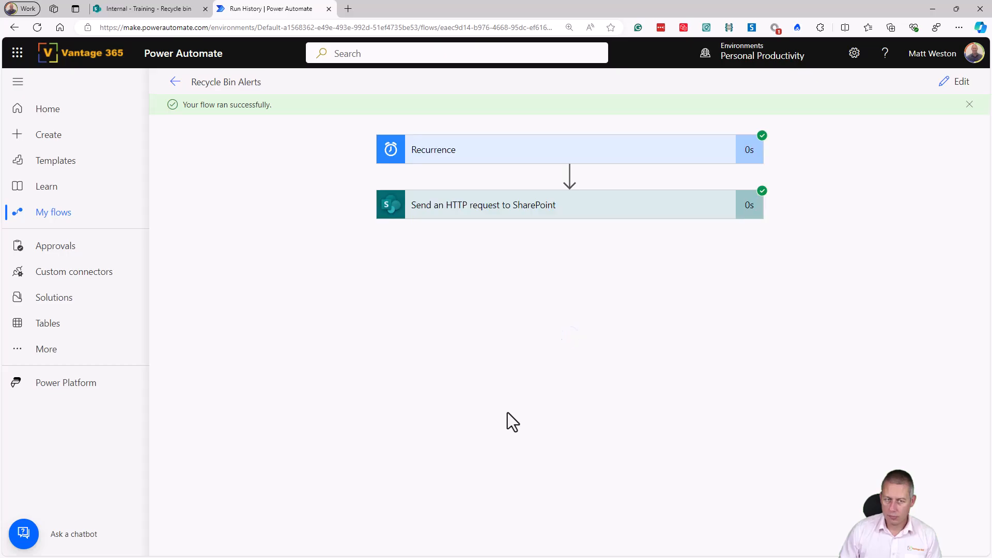
Expand the Send an HTTP request to SharePoint action in the run results and examine its output body
{"action": "left_click", "coordinate": [544, 213]}
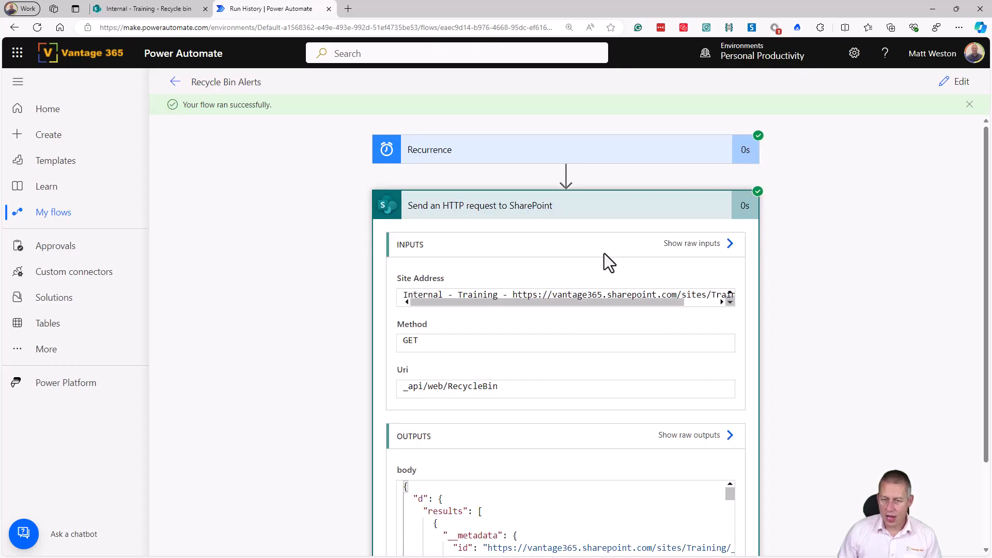
{"action": "scroll", "coordinate": [781, 424], "scroll_direction": "down", "scroll_amount": 2}
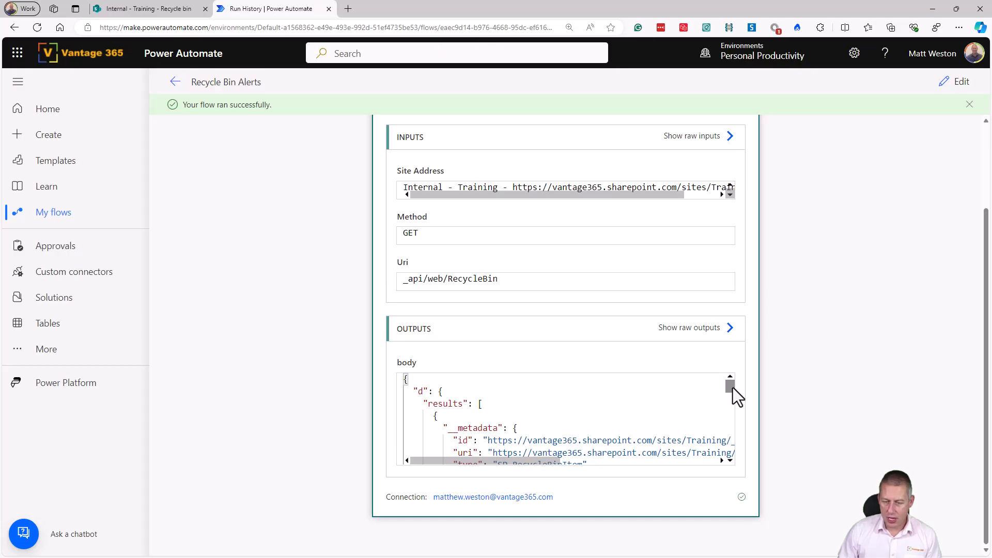
{"action": "scroll", "coordinate": [690, 406], "scroll_direction": "down", "scroll_amount": 4}
{"action": "scroll", "coordinate": [690, 405], "scroll_direction": "down", "scroll_amount": 6}
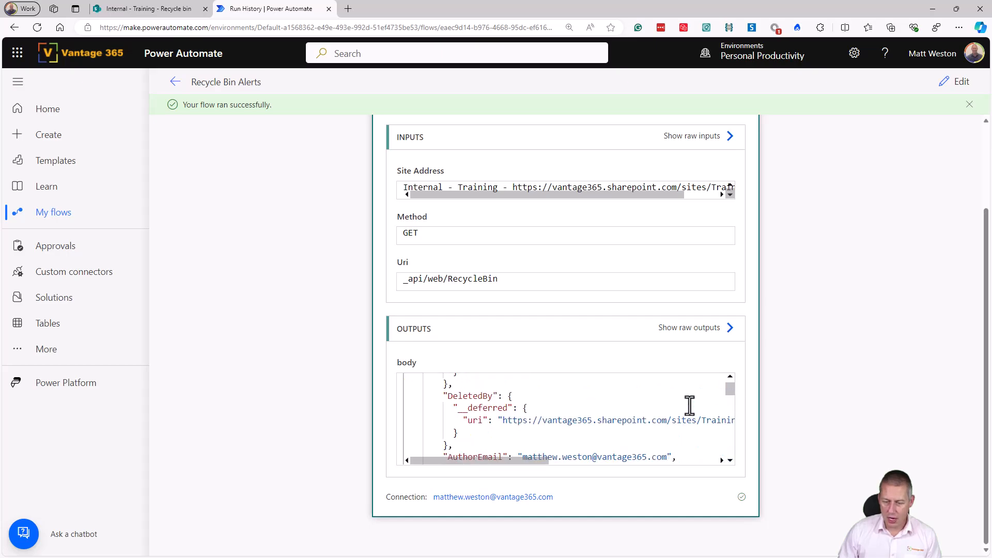
{"action": "scroll", "coordinate": [692, 408], "scroll_direction": "up", "scroll_amount": 5}
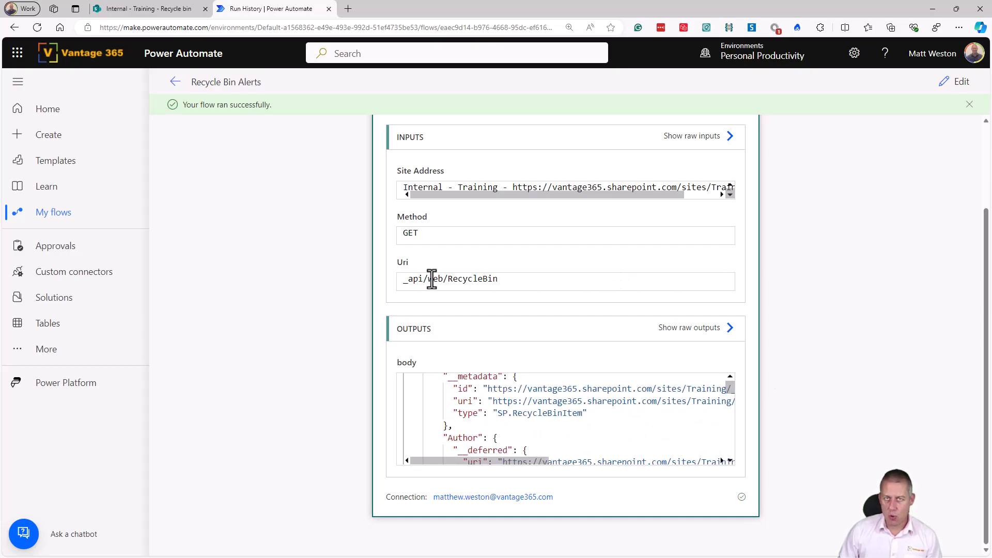
{"action": "double_click", "coordinate": [573, 403]}
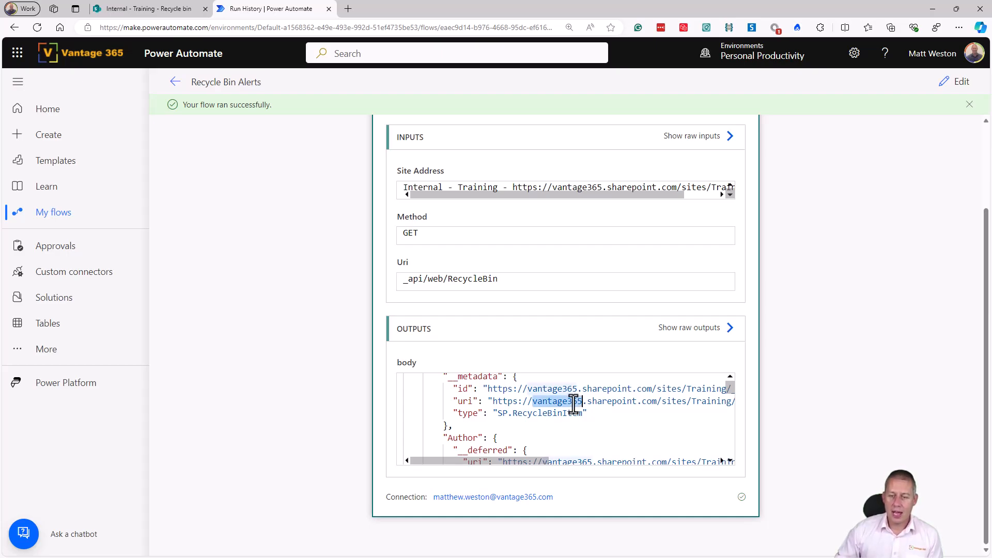
Show the HTTP request action's raw outputs and copy the entire JSON response
{"action": "left_click", "coordinate": [694, 330]}
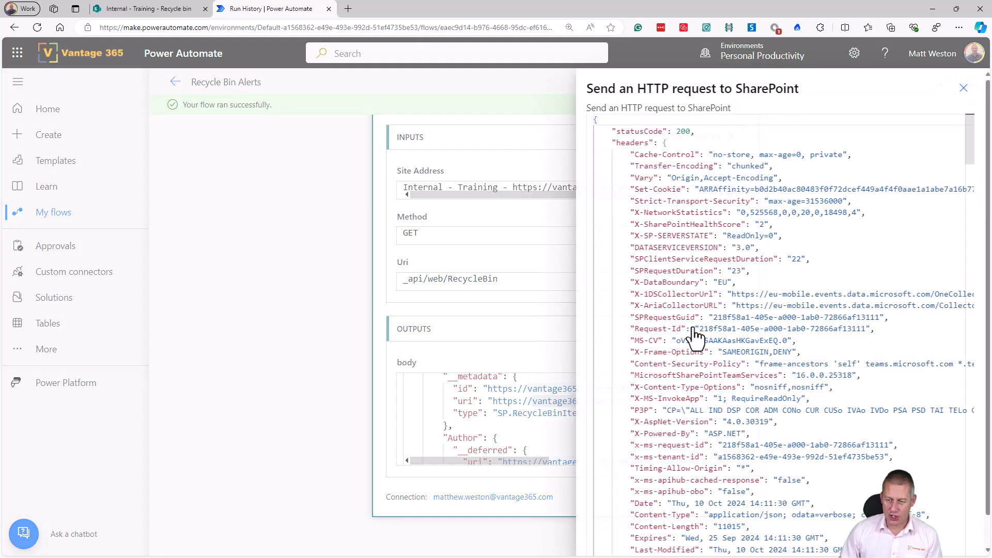
{"action": "left_click_drag", "start_coordinate": [967, 155], "coordinate": [985, 194]}
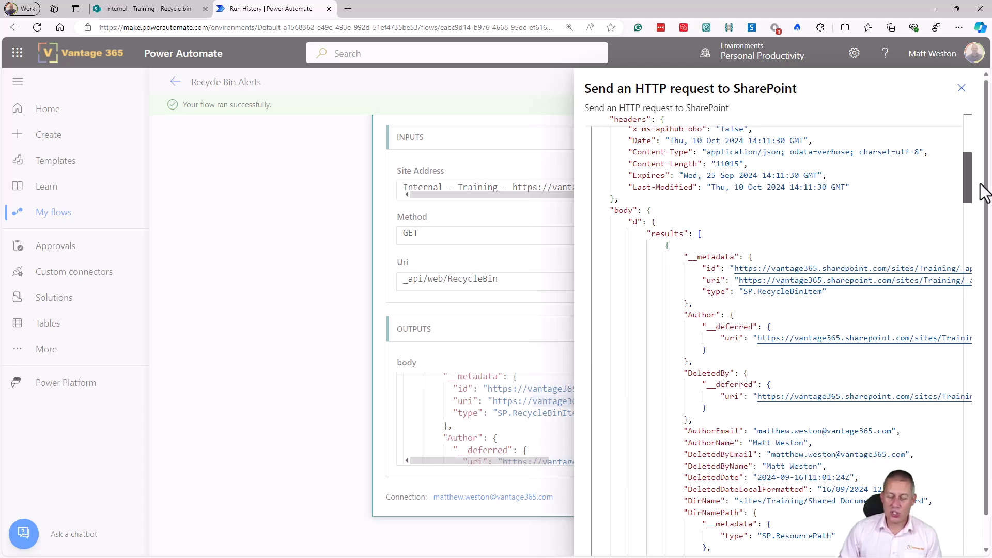
{"action": "left_click_drag", "start_coordinate": [980, 185], "coordinate": [983, 188]}
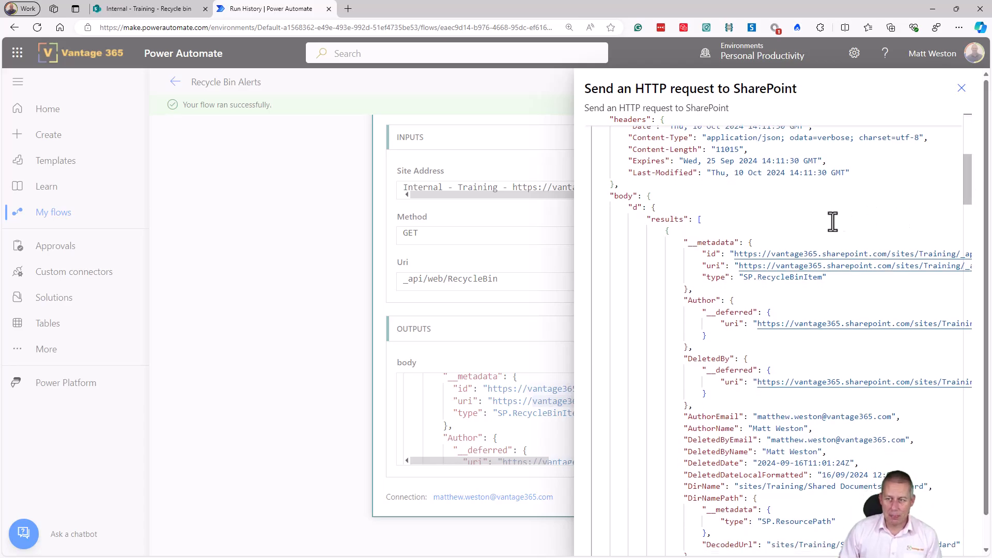
{"action": "left_click", "coordinate": [785, 191]}
{"action": "key", "text": "ctrl+a"}
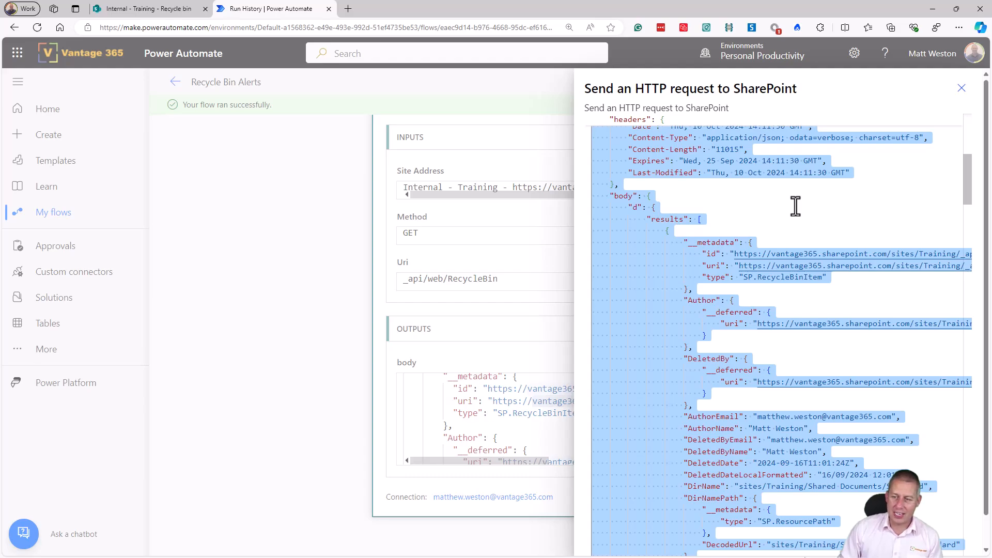
Switch to Visual Studio Code and close the old Untitled-1 file without saving its changes
{"action": "key", "text": "alt+Tab"}
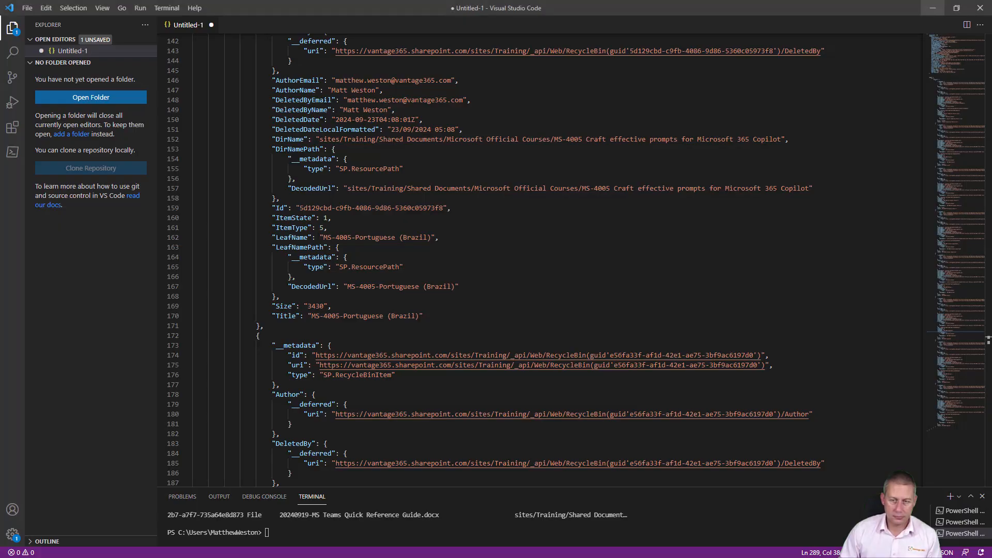
{"action": "left_click", "coordinate": [211, 25]}
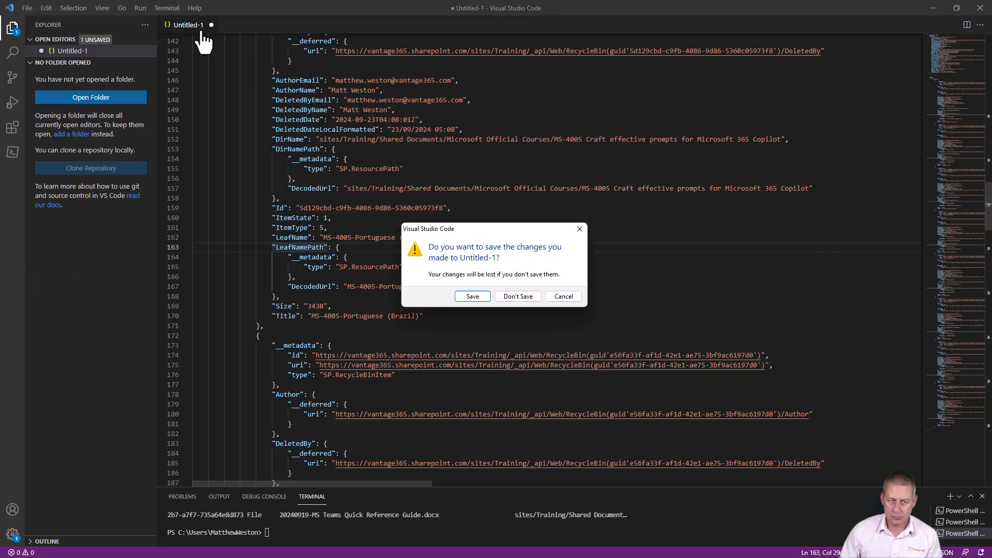
{"action": "left_click", "coordinate": [506, 295]}
{"action": "key", "text": "alt+Tab"}
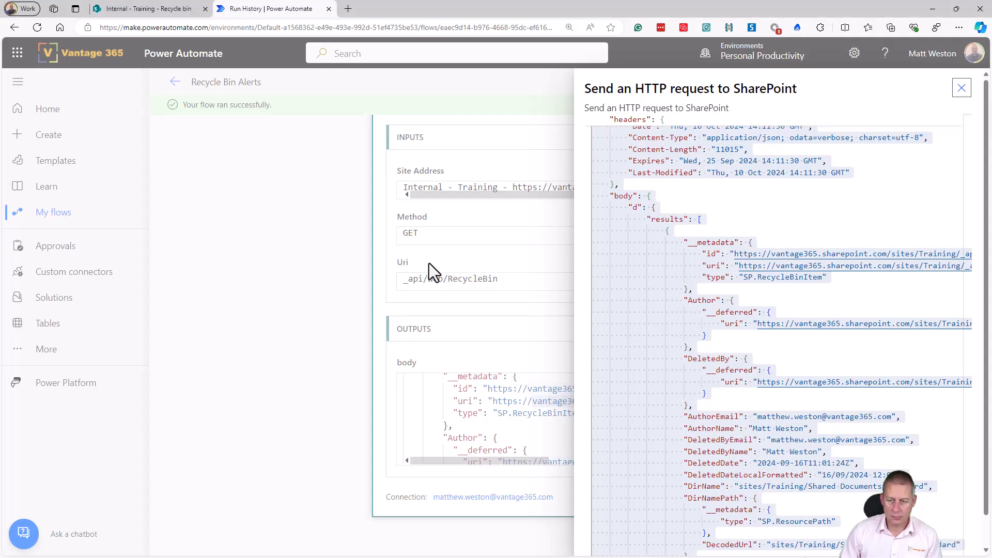
{"action": "key", "text": "alt+Tab"}
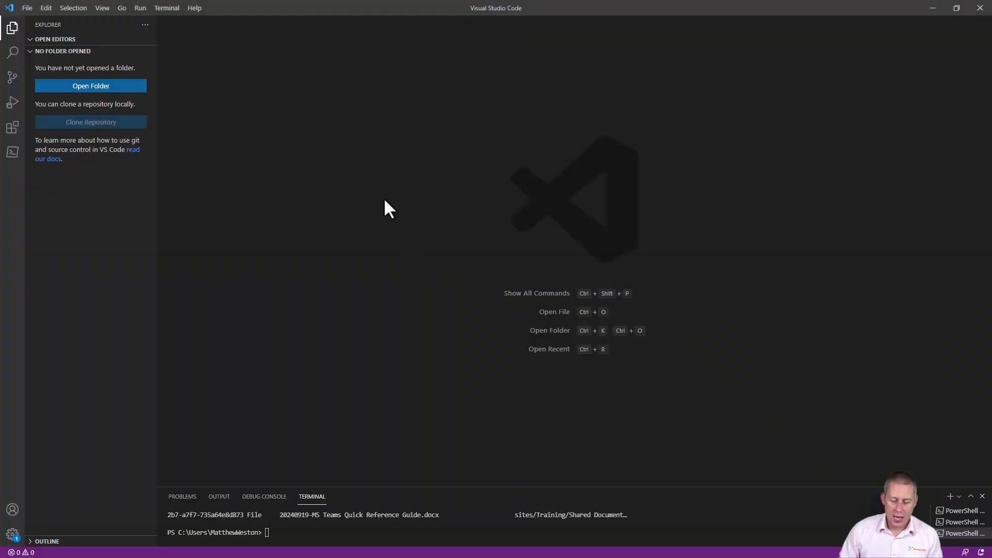
Create a new file with the JSON language mode and paste the copied raw output into it
{"action": "key", "text": "ctrl+n"}
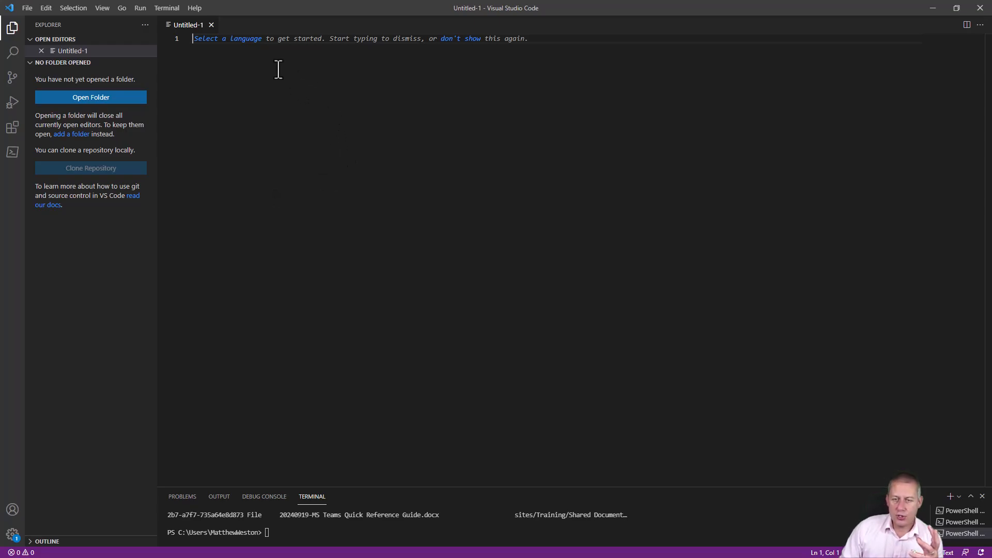
{"action": "left_click", "coordinate": [247, 39]}
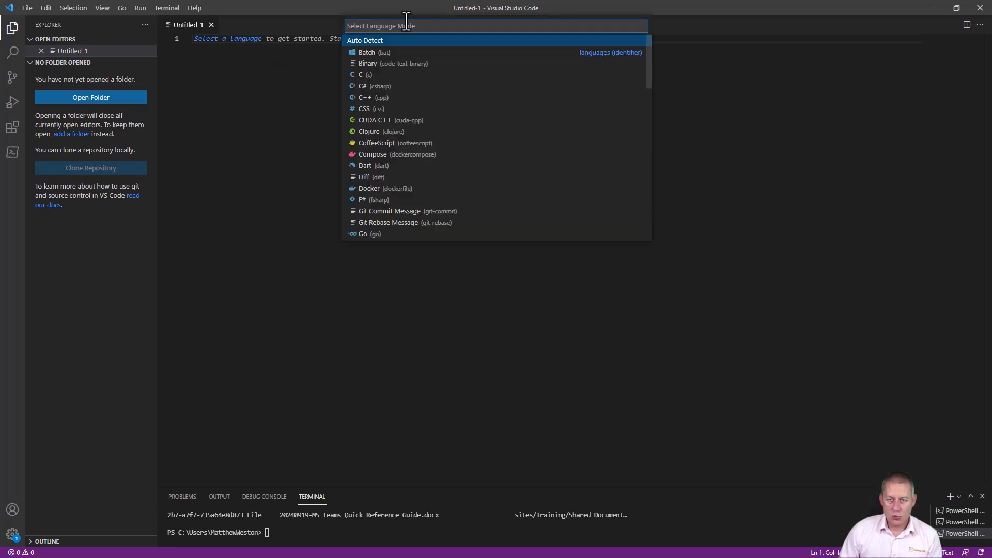
{"action": "type", "text": "json"}
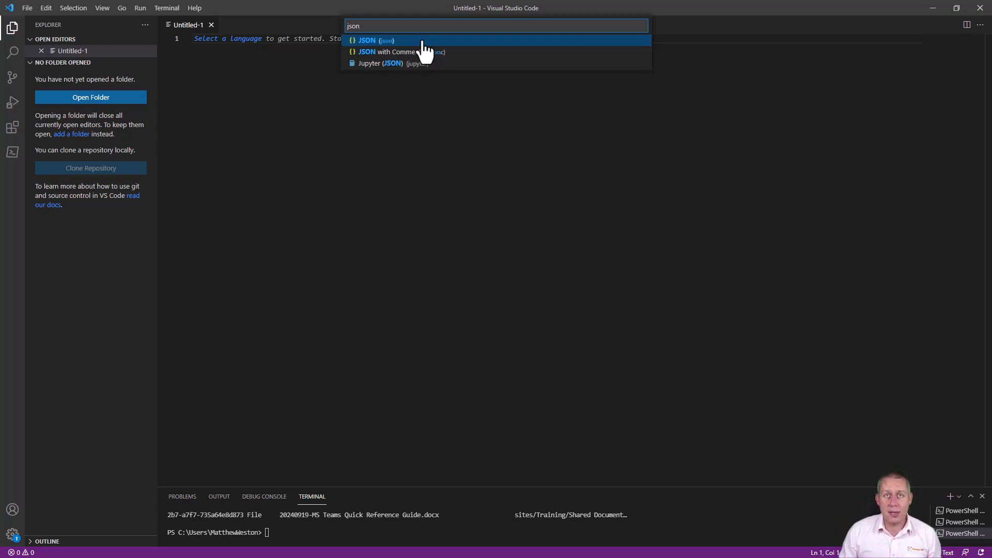
{"action": "left_click", "coordinate": [423, 43]}
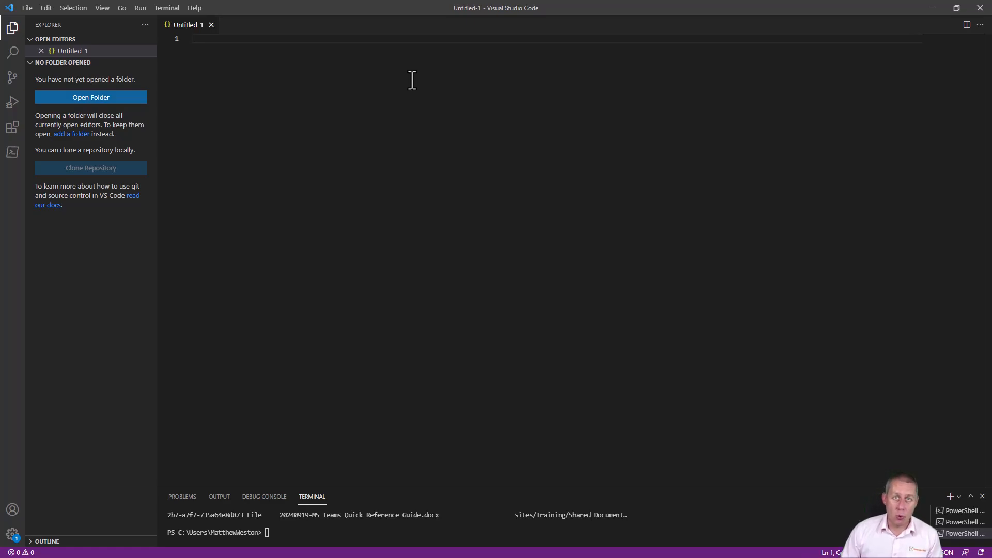
{"action": "key", "text": "ctrl+v"}
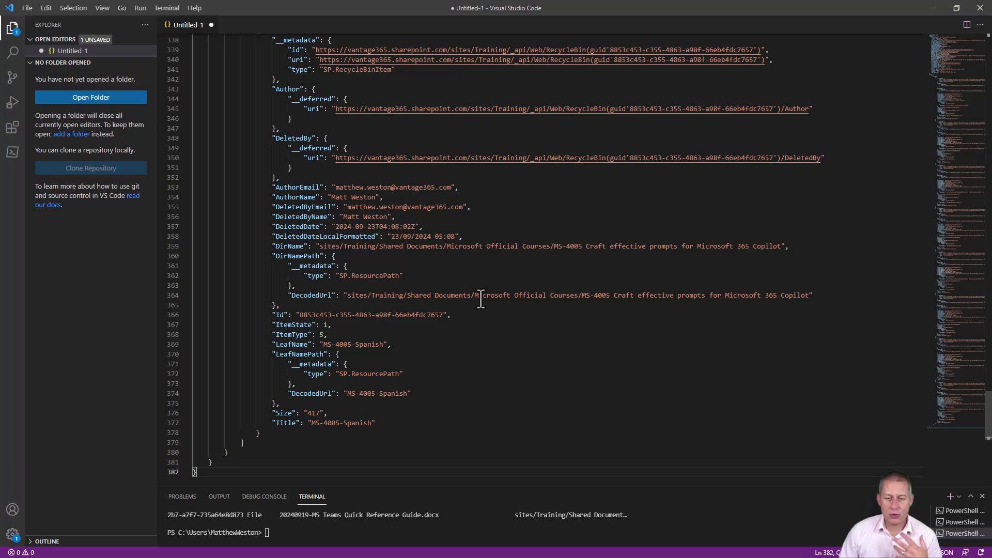
Examine the structure of the pasted response, from the headers to the body, d and results array
{"action": "scroll", "coordinate": [489, 279], "scroll_direction": "up", "scroll_amount": 2}
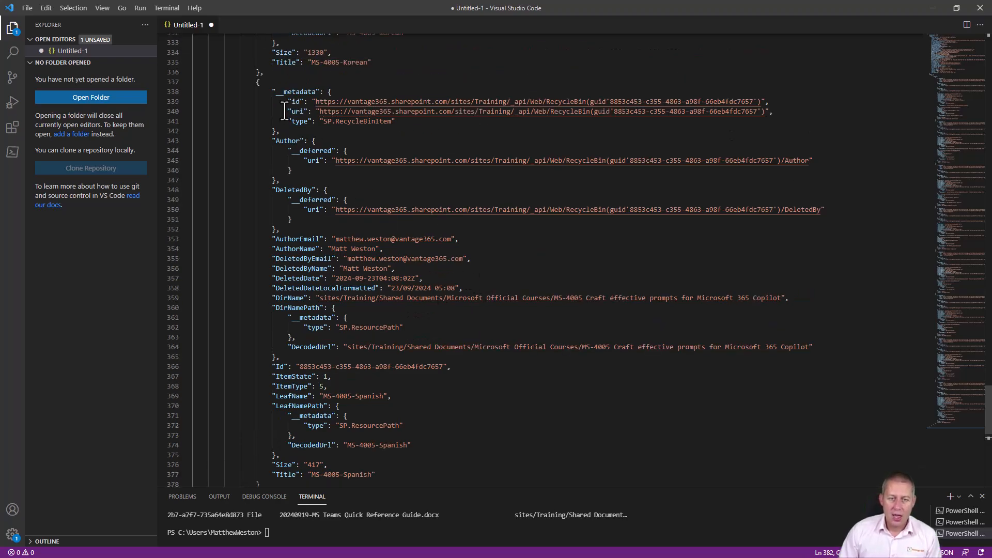
{"action": "left_click", "coordinate": [330, 92]}
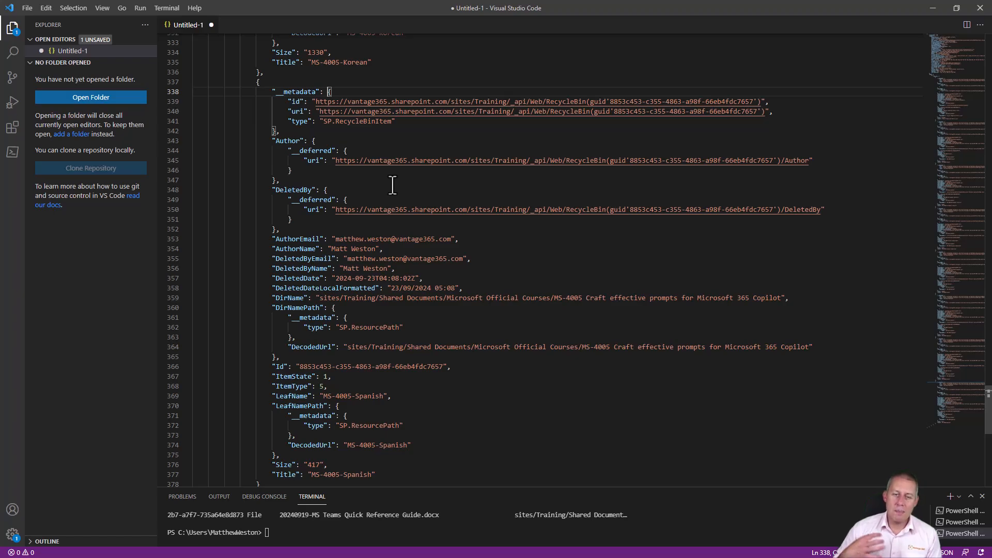
{"action": "scroll", "coordinate": [392, 185], "scroll_direction": "up", "scroll_amount": 3}
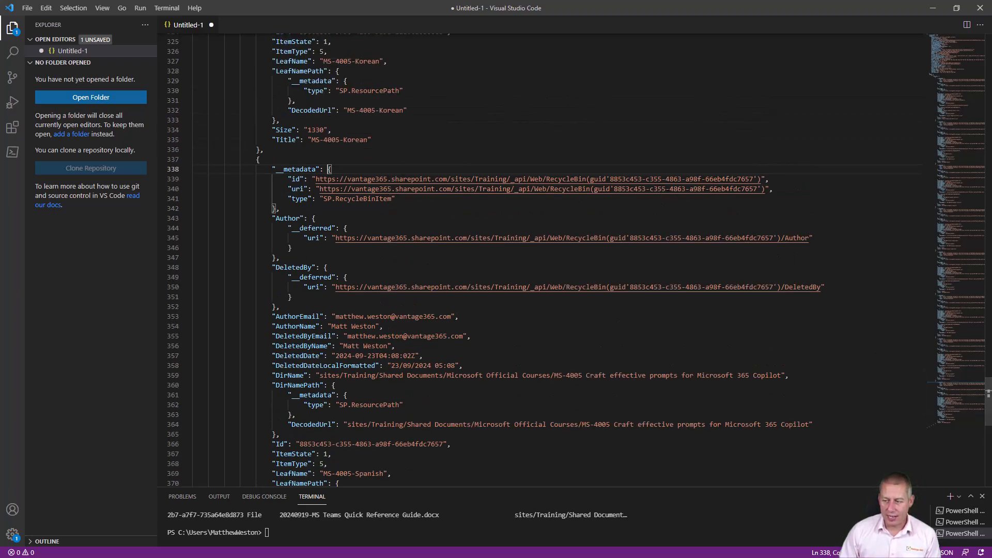
{"action": "left_click_drag", "start_coordinate": [983, 405], "coordinate": [977, 60]}
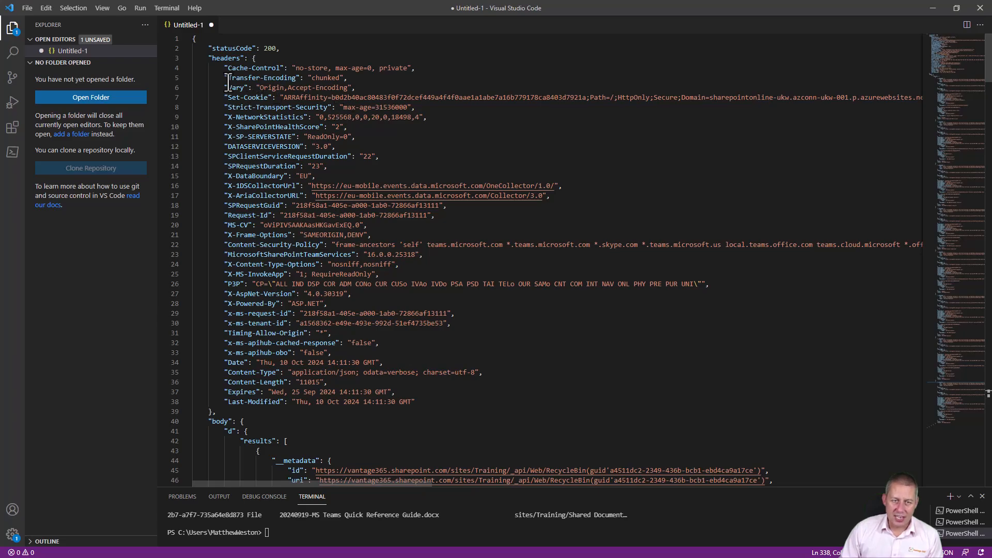
{"action": "scroll", "coordinate": [260, 153], "scroll_direction": "down", "scroll_amount": 5}
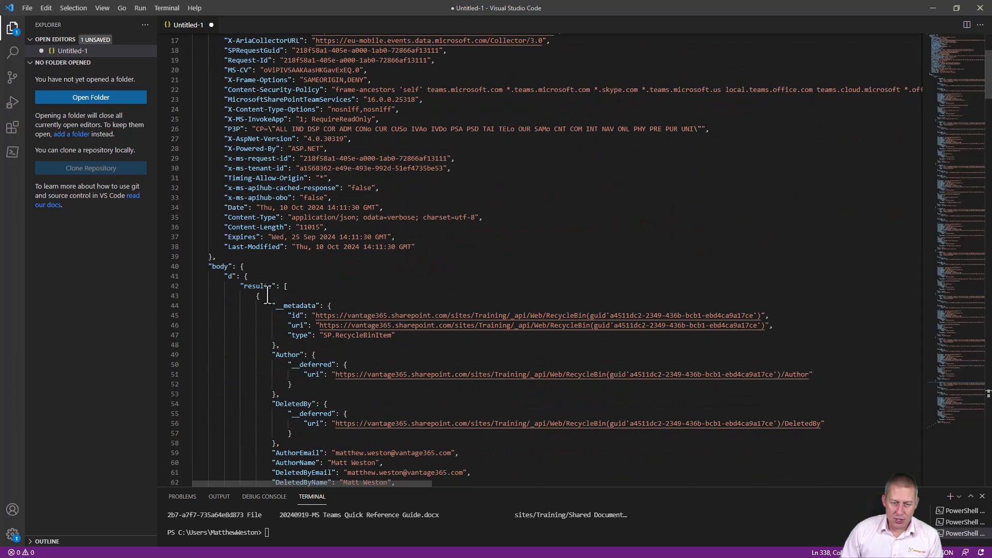
{"action": "double_click", "coordinate": [220, 267]}
{"action": "scroll", "coordinate": [344, 274], "scroll_direction": "down", "scroll_amount": 3}
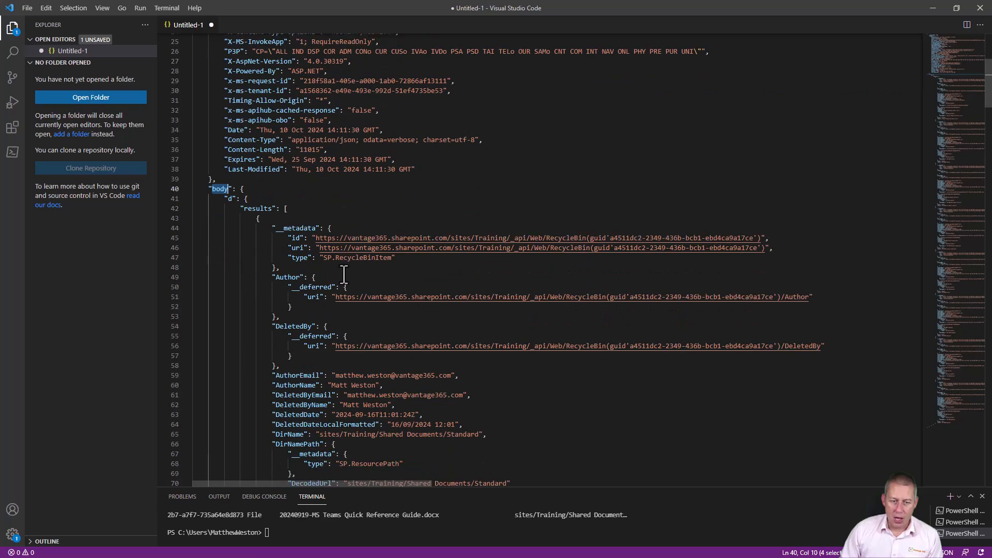
{"action": "left_click", "coordinate": [257, 199]}
{"action": "double_click", "coordinate": [260, 209]}
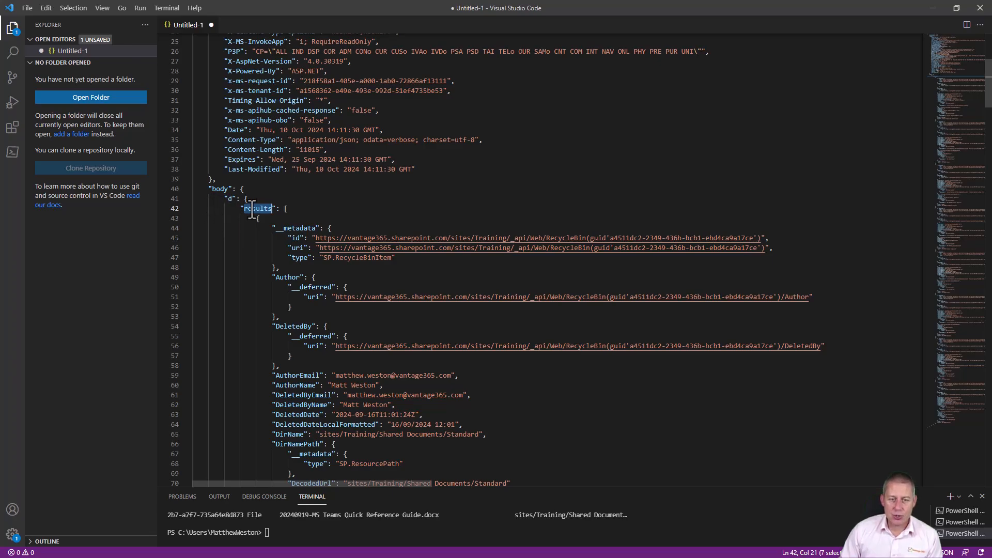
{"action": "left_click", "coordinate": [285, 209]}
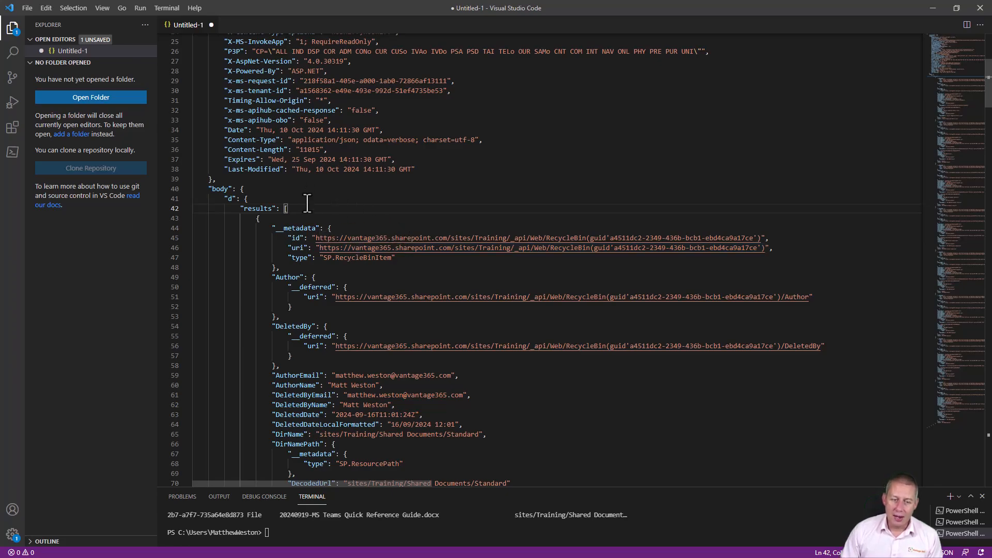
Examine the first recycle bin item's properties in the JSON, including AuthorEmail, AuthorName, DeletedDate and Title
{"action": "scroll", "coordinate": [307, 203], "scroll_direction": "down", "scroll_amount": 3}
{"action": "left_click", "coordinate": [257, 142]}
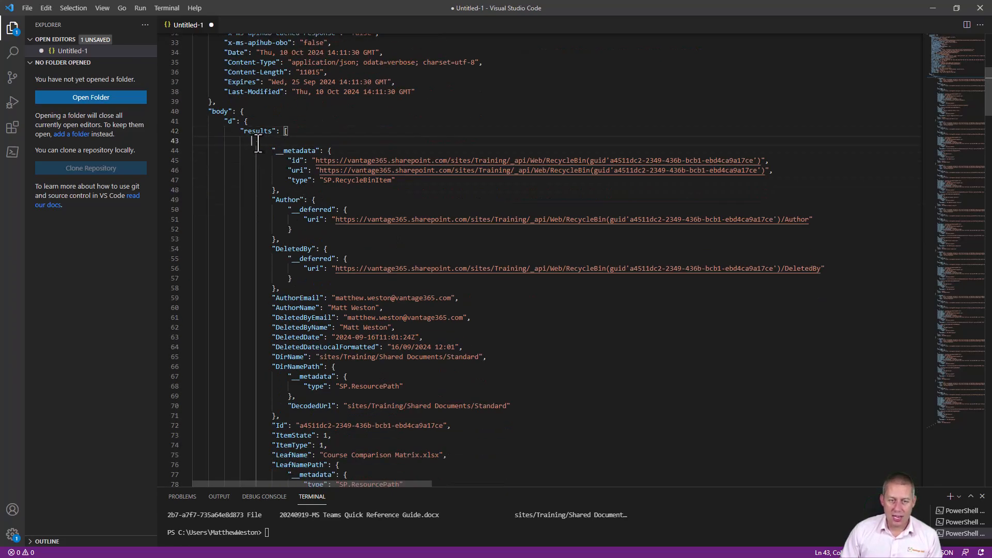
{"action": "scroll", "coordinate": [436, 239], "scroll_direction": "down", "scroll_amount": 3}
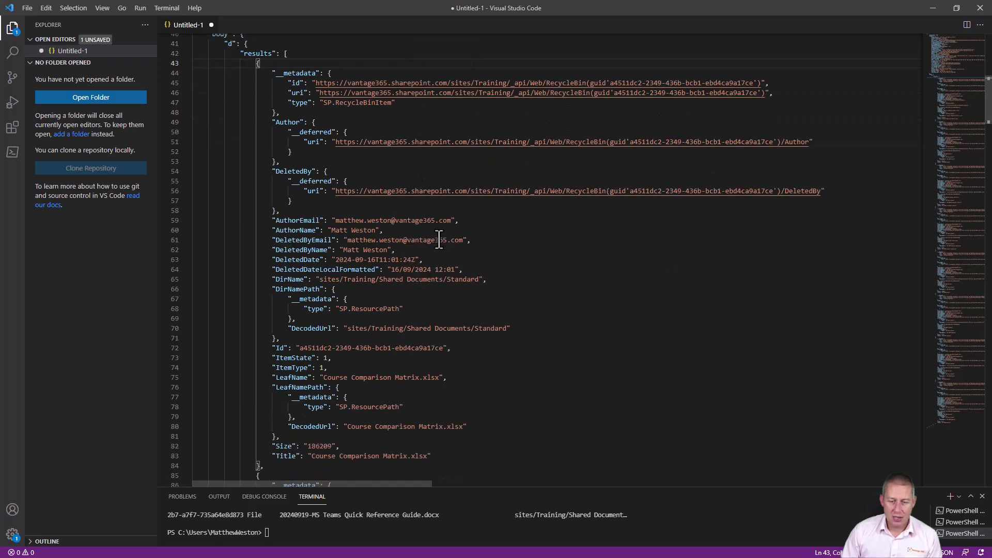
{"action": "scroll", "coordinate": [439, 239], "scroll_direction": "down", "scroll_amount": 1}
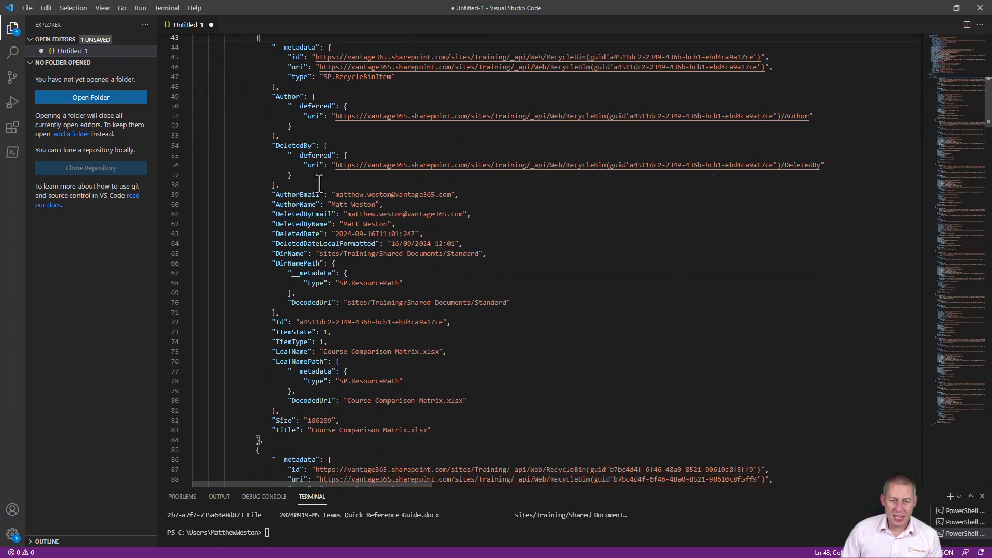
{"action": "double_click", "coordinate": [304, 195]}
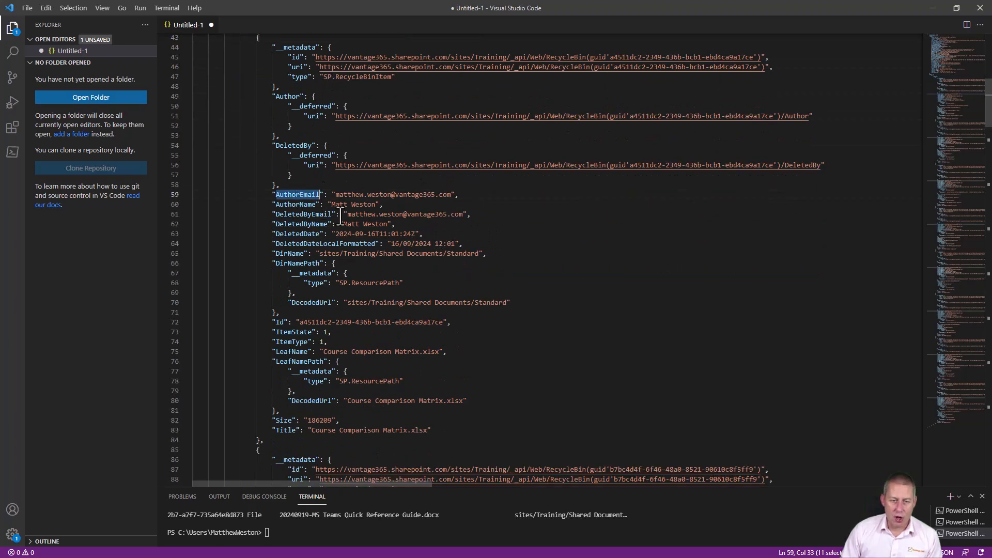
{"action": "left_click", "coordinate": [309, 205]}
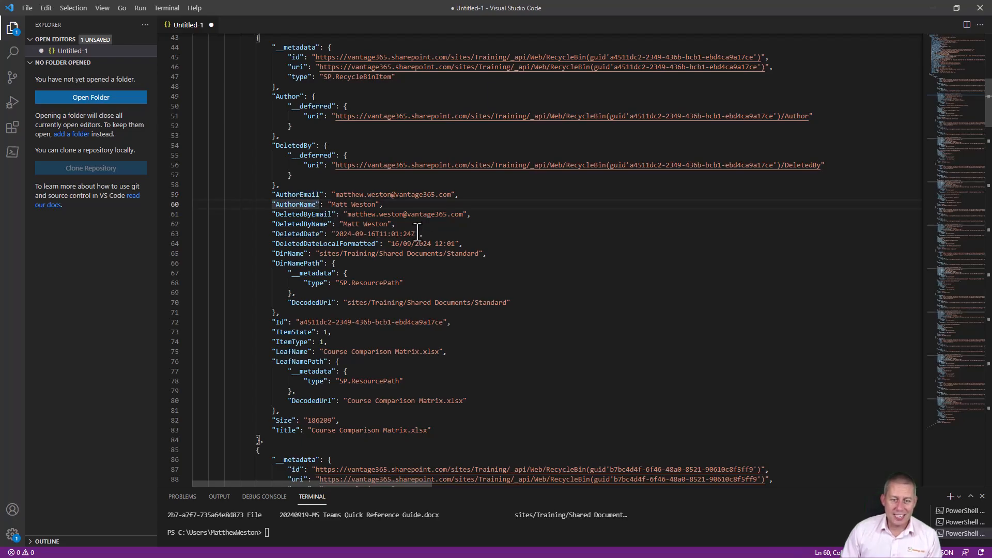
{"action": "double_click", "coordinate": [297, 235]}
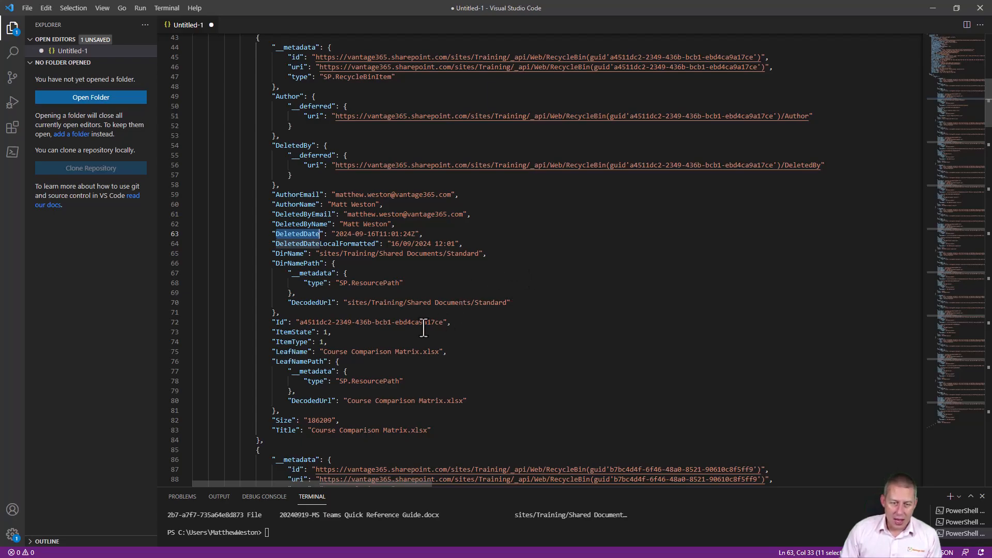
{"action": "double_click", "coordinate": [290, 431]}
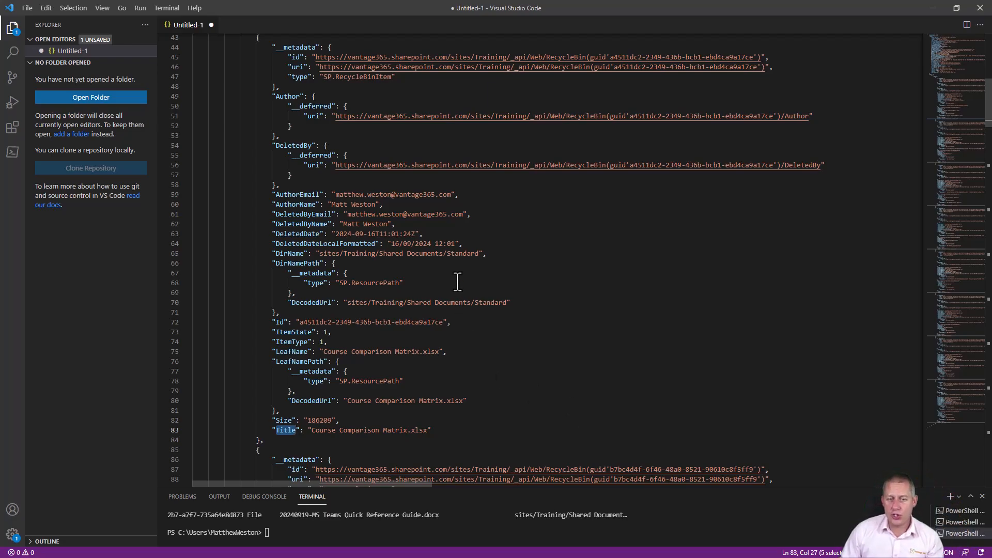
{"action": "scroll", "coordinate": [457, 282], "scroll_direction": "up", "scroll_amount": 2}
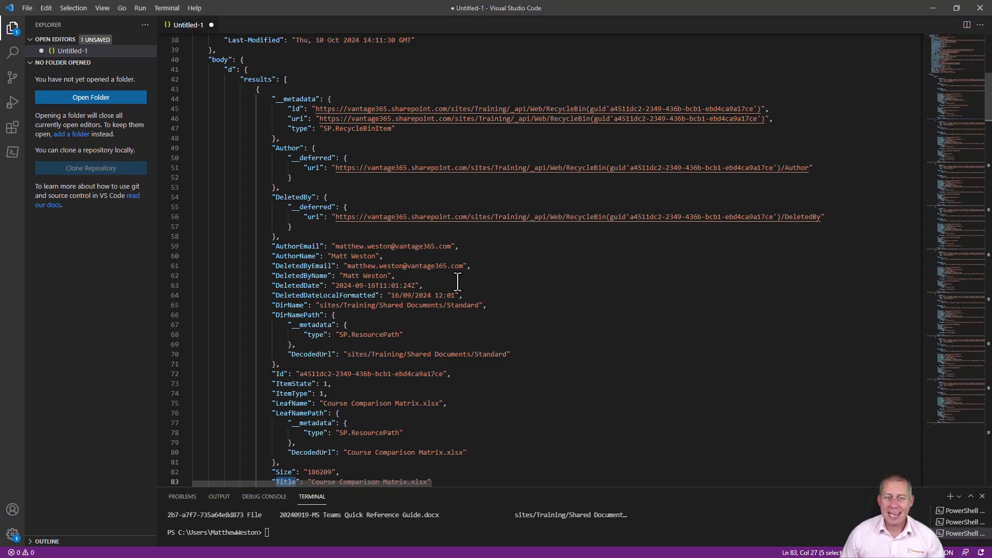
Switch back to Power Automate, open the flow for editing and add a Compose action after the SharePoint HTTP request
{"action": "left_click", "coordinate": [933, 8]}
{"action": "left_click", "coordinate": [310, 320]}
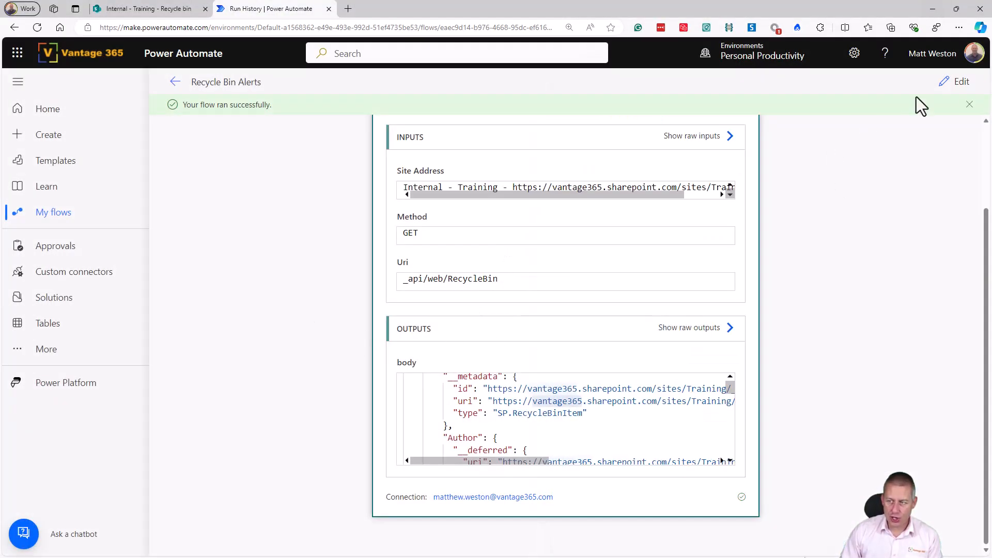
{"action": "left_click", "coordinate": [953, 84]}
{"action": "left_click", "coordinate": [542, 361]}
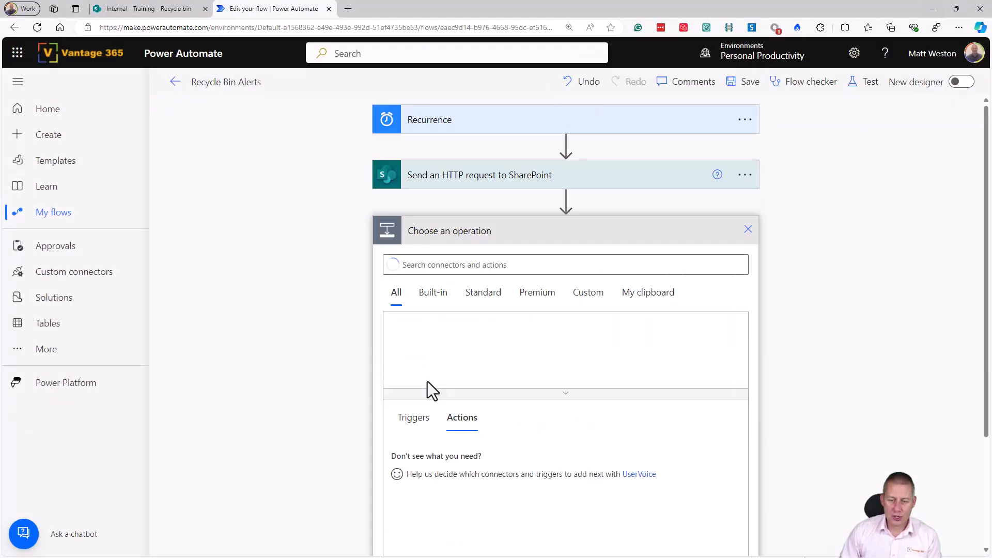
{"action": "type", "text": "Compose"}
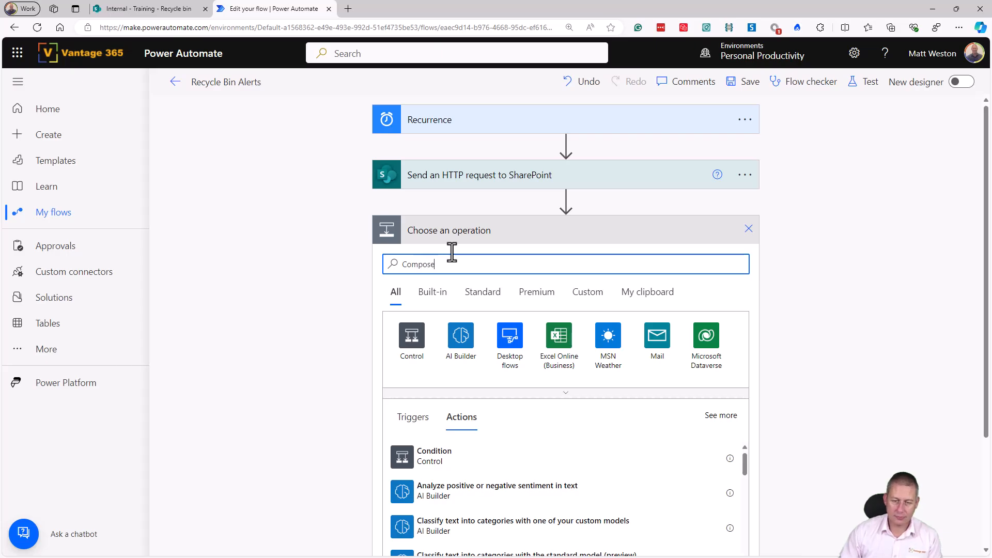
{"action": "left_click", "coordinate": [437, 463]}
{"action": "left_click", "coordinate": [521, 266]}
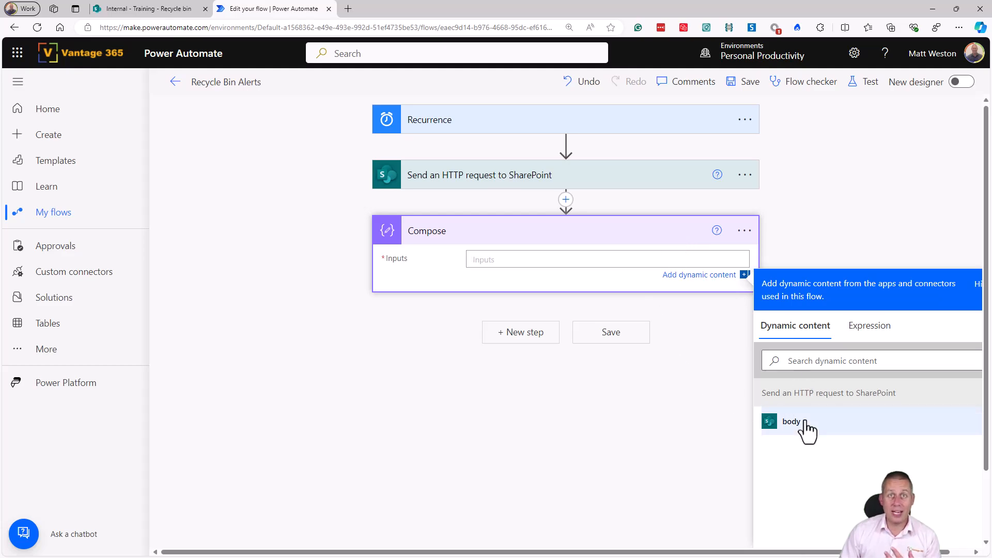
Switch to Visual Studio Code and copy the entire results array, from its opening to its closing square bracket
{"action": "key", "text": "alt+Tab"}
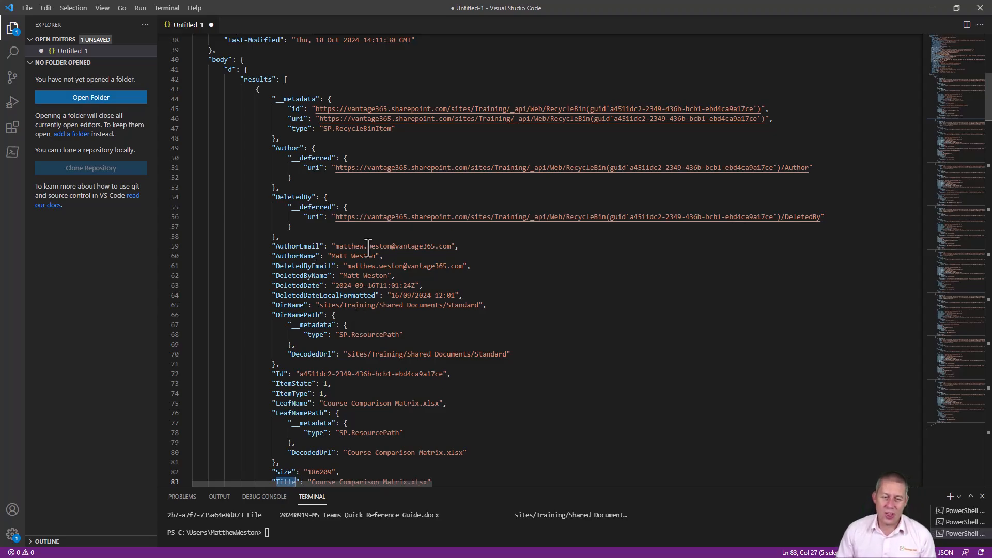
{"action": "left_click", "coordinate": [281, 80]}
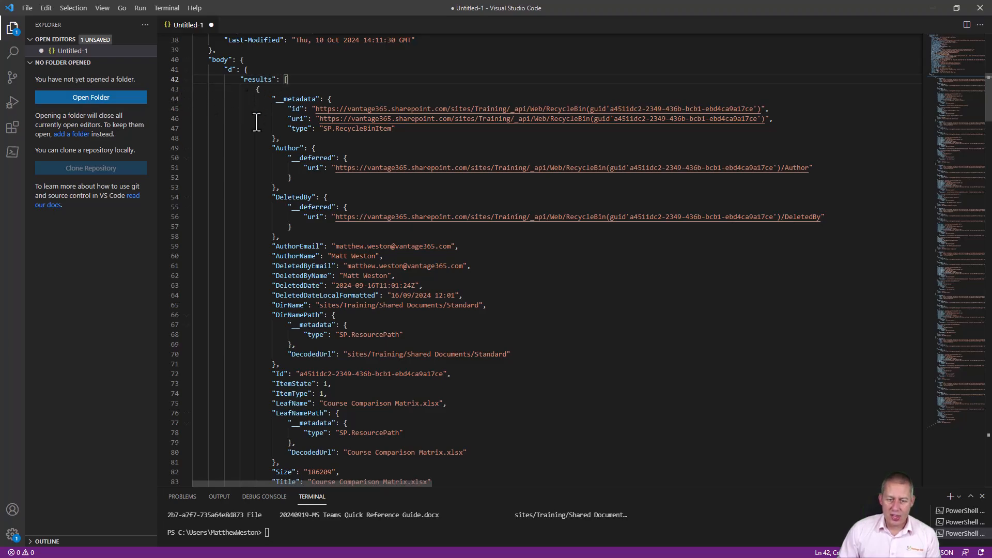
{"action": "scroll", "coordinate": [243, 183], "scroll_direction": "down", "scroll_amount": 20}
{"action": "scroll", "coordinate": [243, 186], "scroll_direction": "down", "scroll_amount": 20}
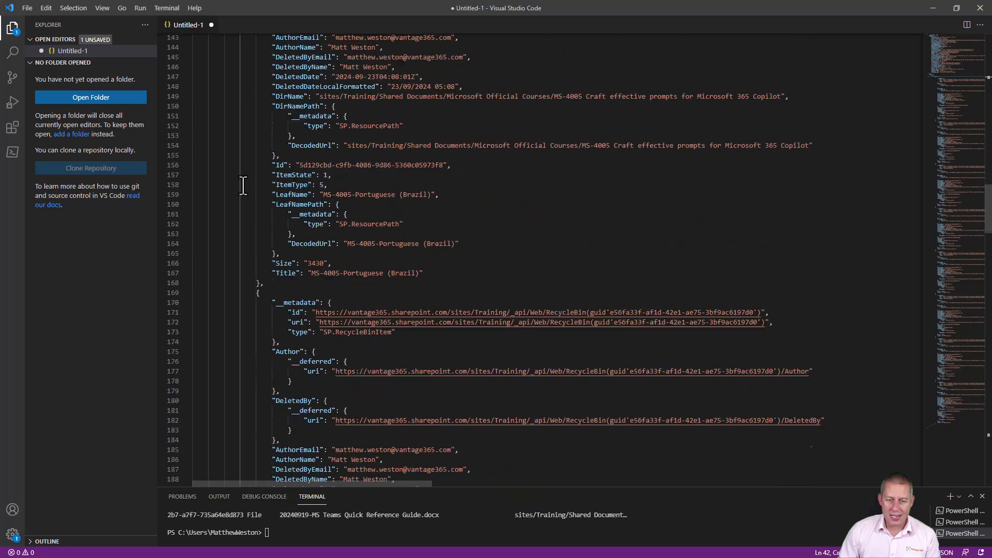
{"action": "scroll", "coordinate": [243, 185], "scroll_direction": "down", "scroll_amount": 20}
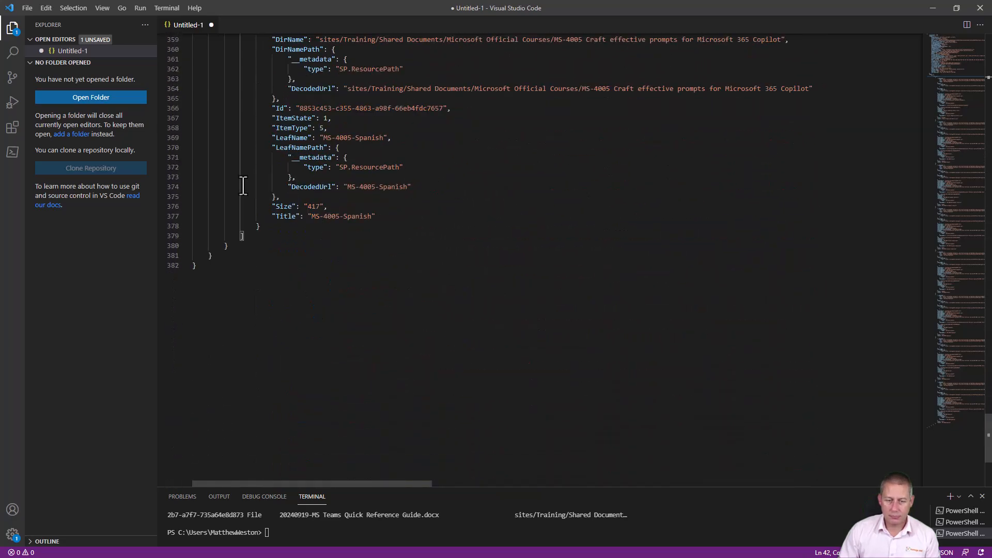
{"action": "scroll", "coordinate": [268, 175], "scroll_direction": "up", "scroll_amount": 2}
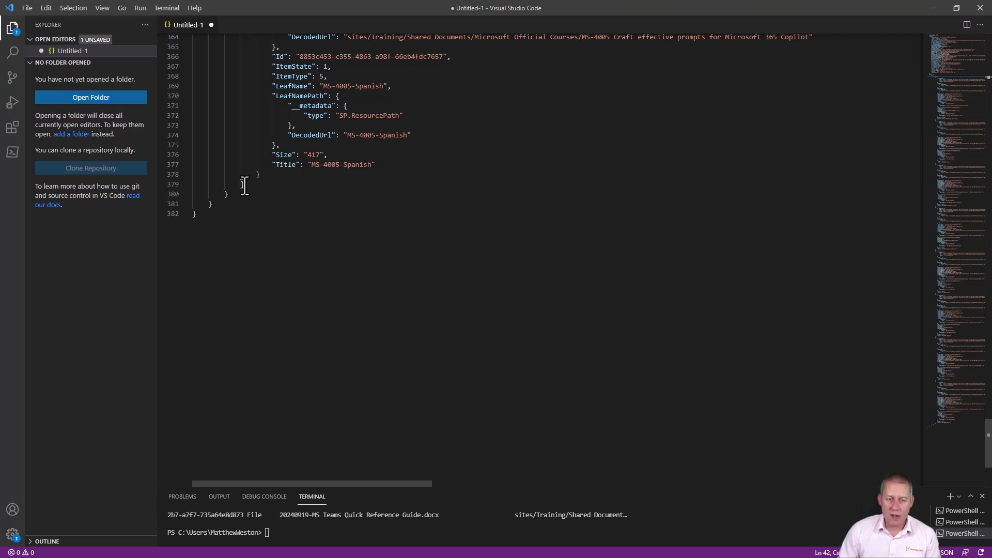
{"action": "left_click", "coordinate": [243, 185], "text": "shift"}
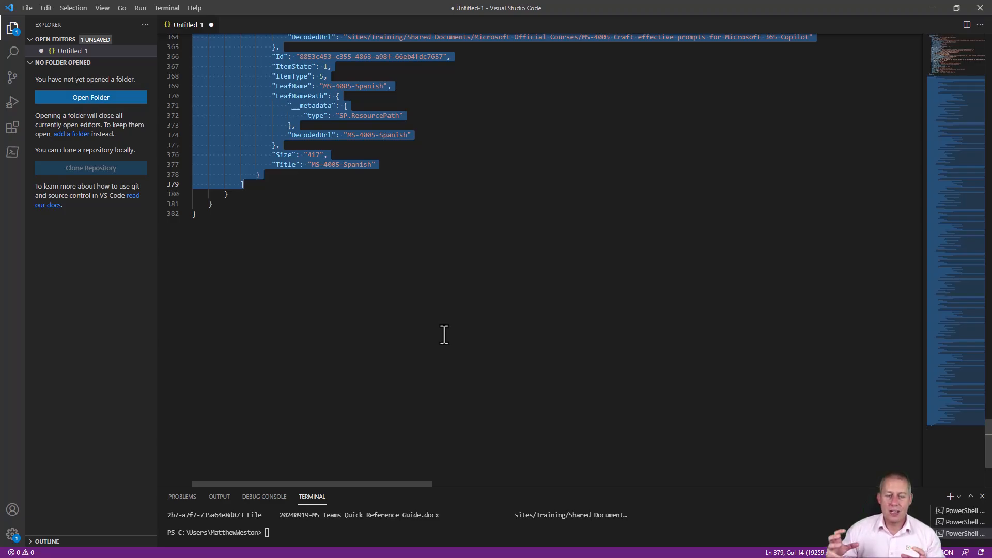
Examine how the results array is built from separate item objects by collapsing its first three items
{"action": "scroll", "coordinate": [445, 334], "scroll_direction": "up", "scroll_amount": 10}
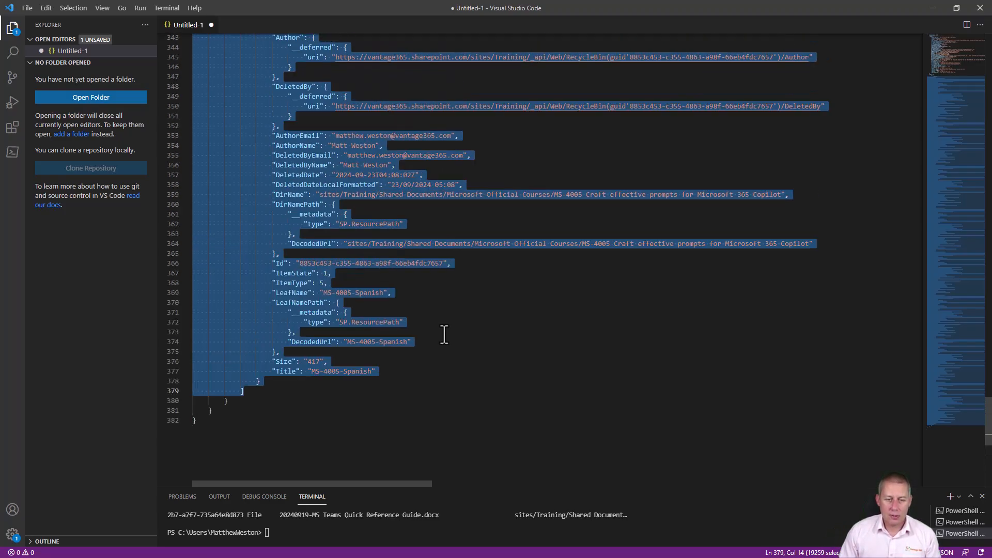
{"action": "left_click", "coordinate": [444, 335]}
{"action": "scroll", "coordinate": [403, 284], "scroll_direction": "up", "scroll_amount": 12}
{"action": "scroll", "coordinate": [364, 237], "scroll_direction": "up", "scroll_amount": 20}
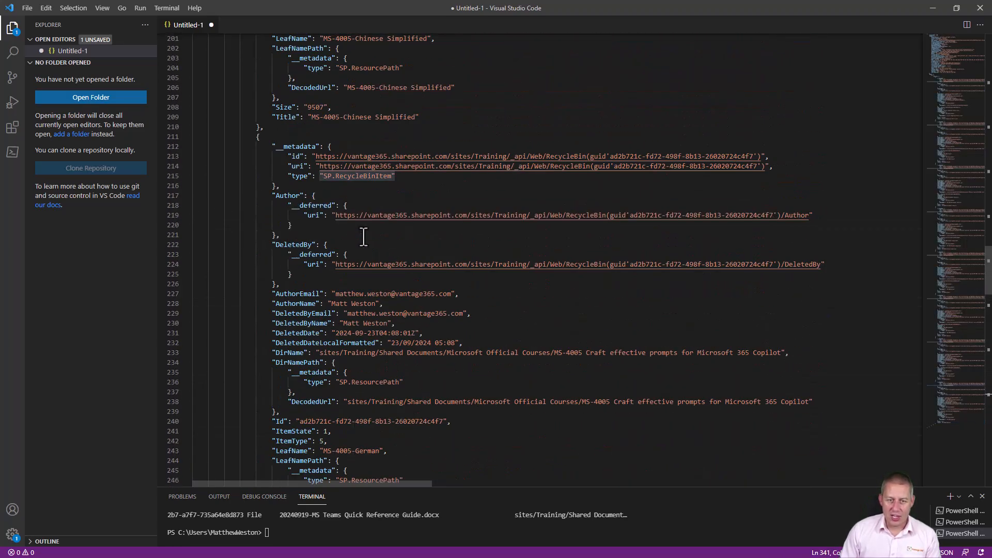
{"action": "scroll", "coordinate": [364, 236], "scroll_direction": "up", "scroll_amount": 12}
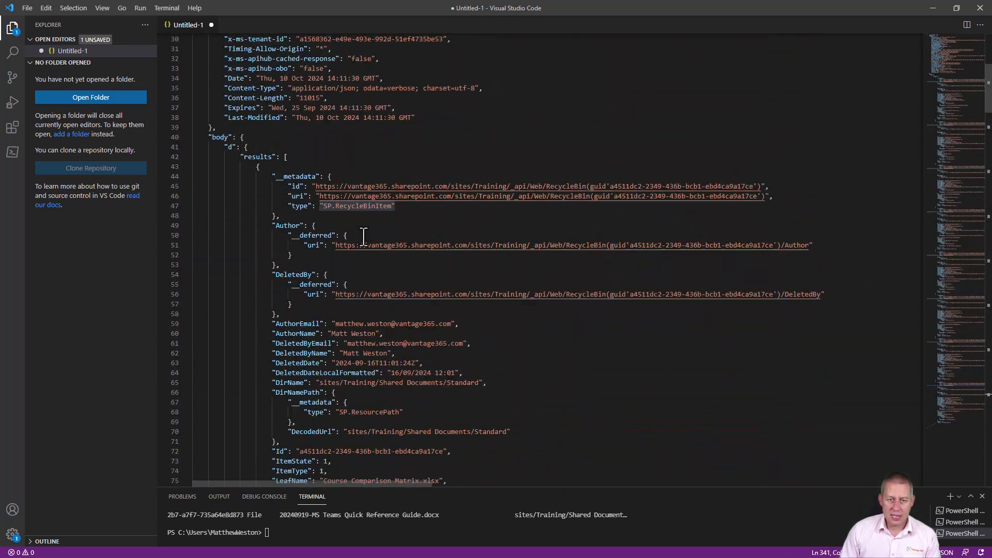
{"action": "left_click", "coordinate": [368, 148]}
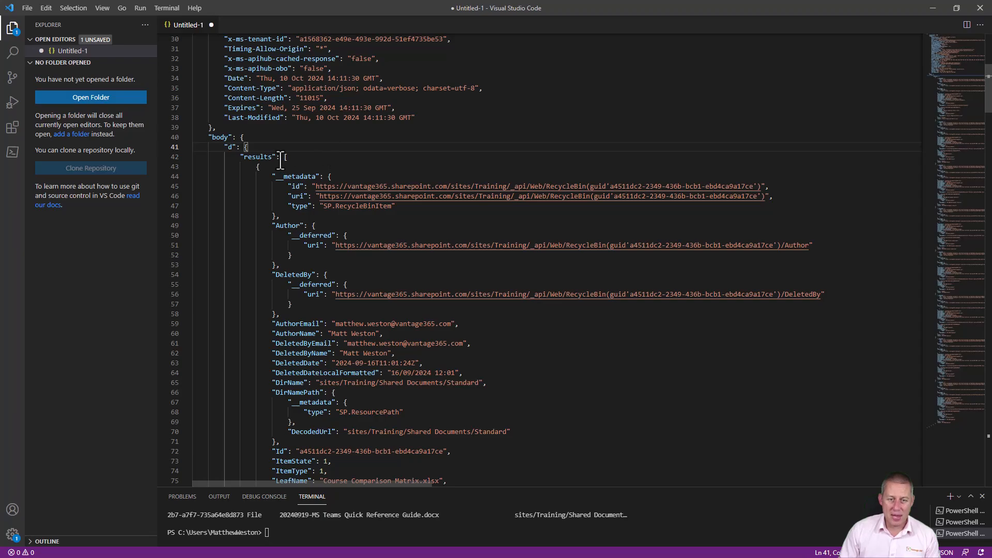
{"action": "left_click", "coordinate": [186, 167]}
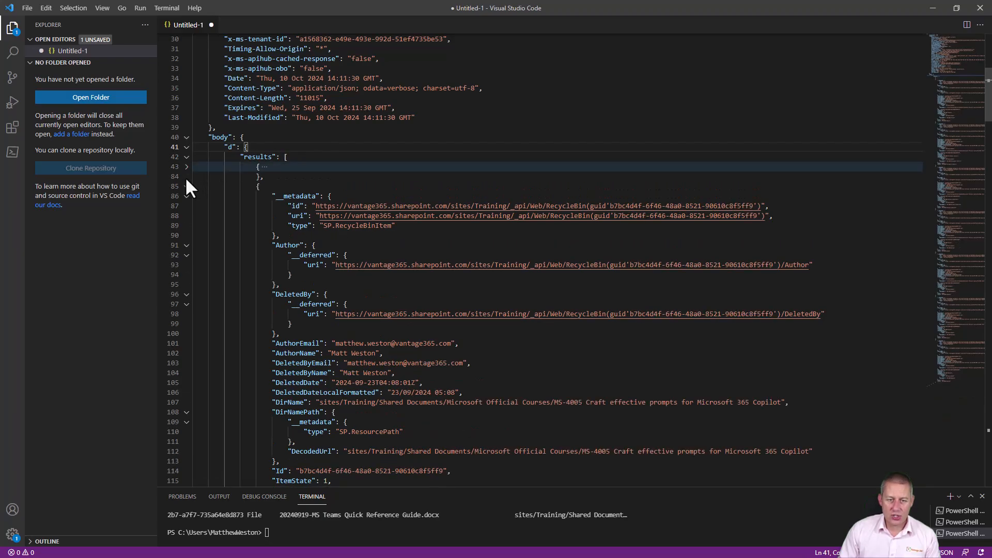
{"action": "left_click", "coordinate": [187, 187]}
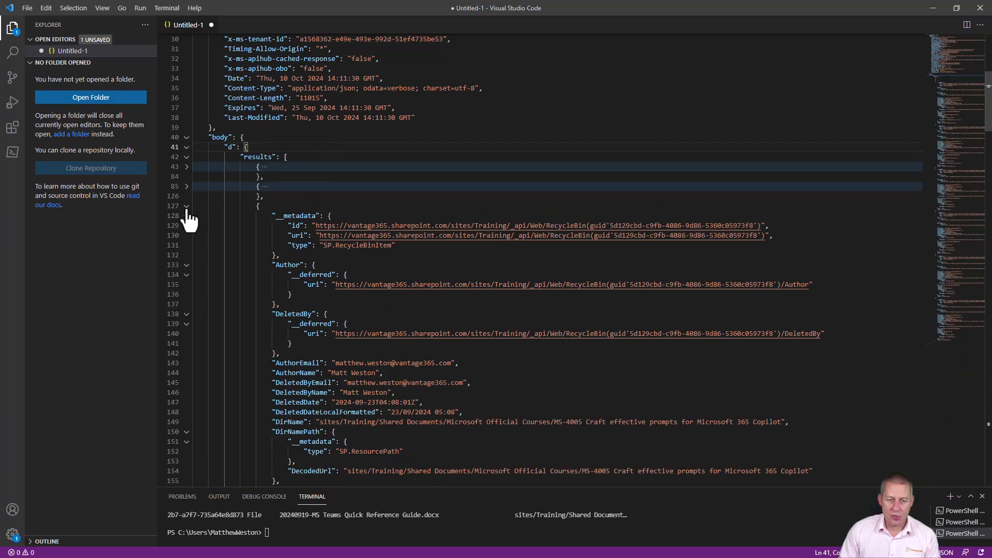
{"action": "left_click", "coordinate": [187, 205]}
{"action": "left_click", "coordinate": [288, 157]}
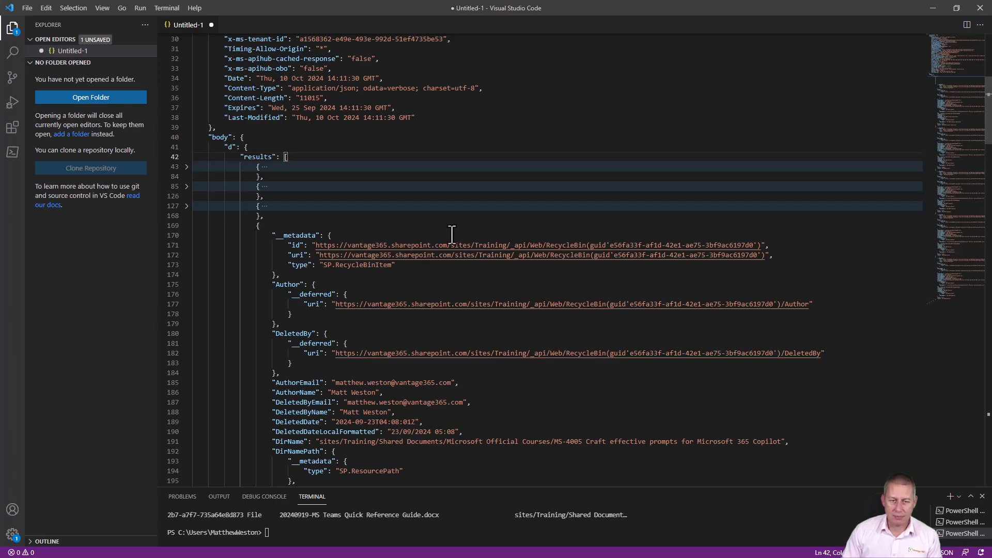
Return to Power Automate and insert a Parse JSON action between the SharePoint HTTP request and Compose
{"action": "left_click", "coordinate": [930, 9]}
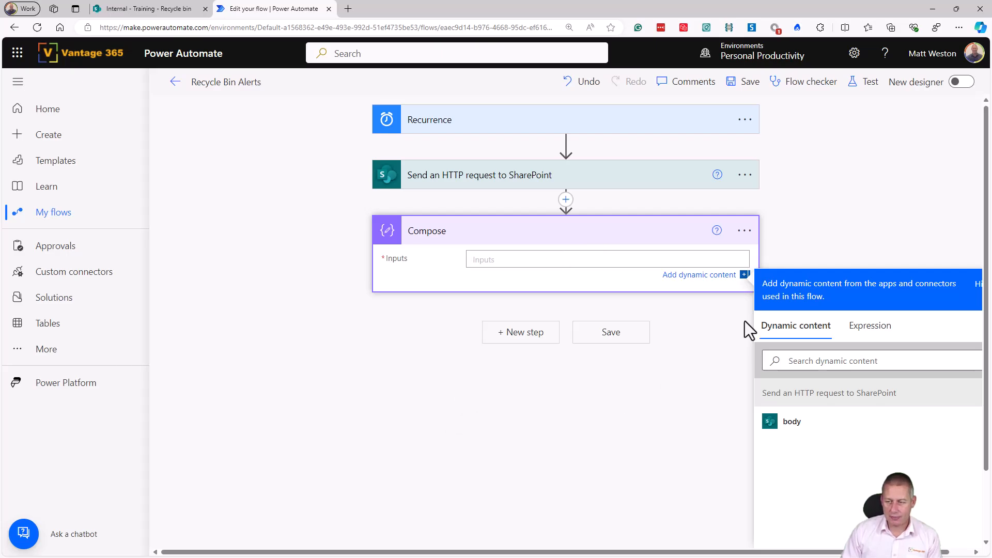
{"action": "left_click", "coordinate": [566, 200]}
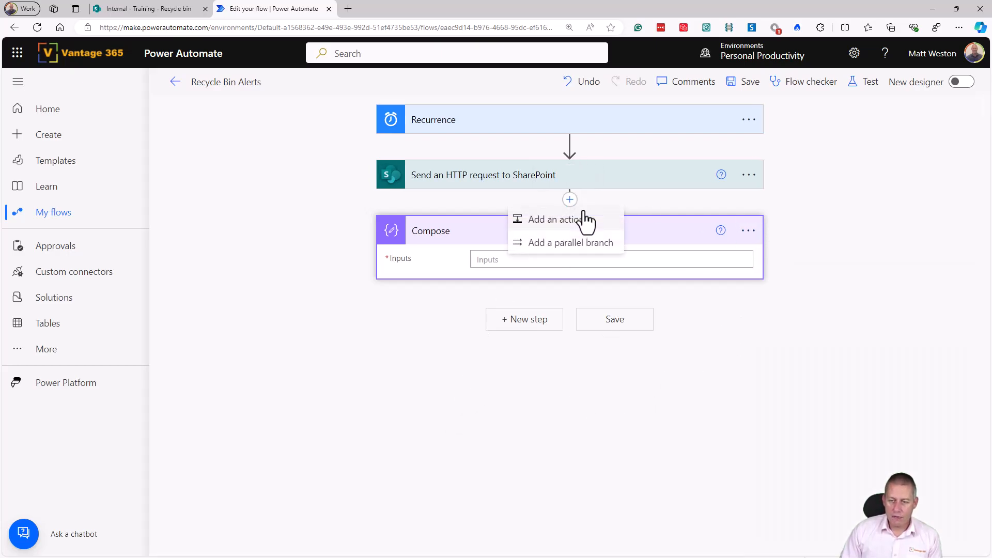
{"action": "left_click", "coordinate": [570, 223]}
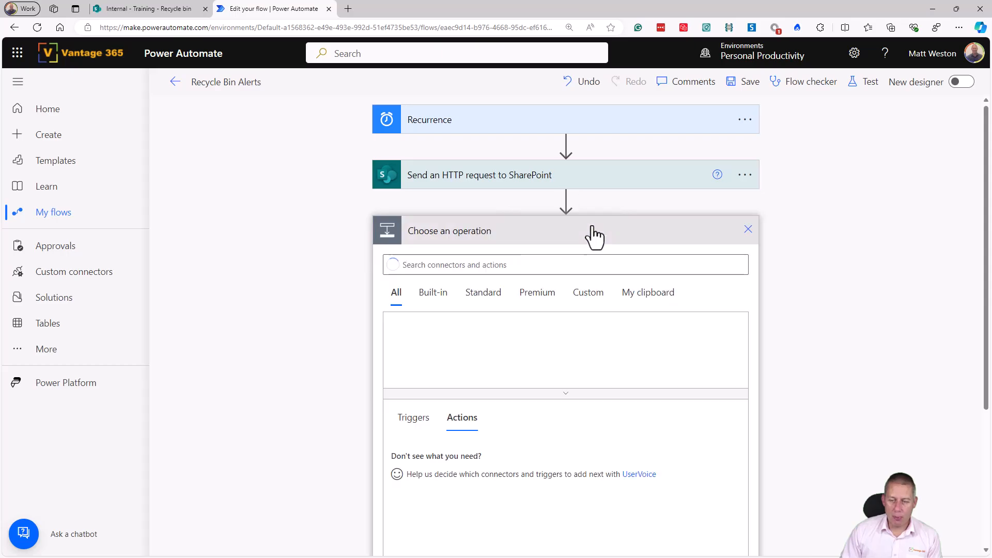
{"action": "type", "text": "parse json"}
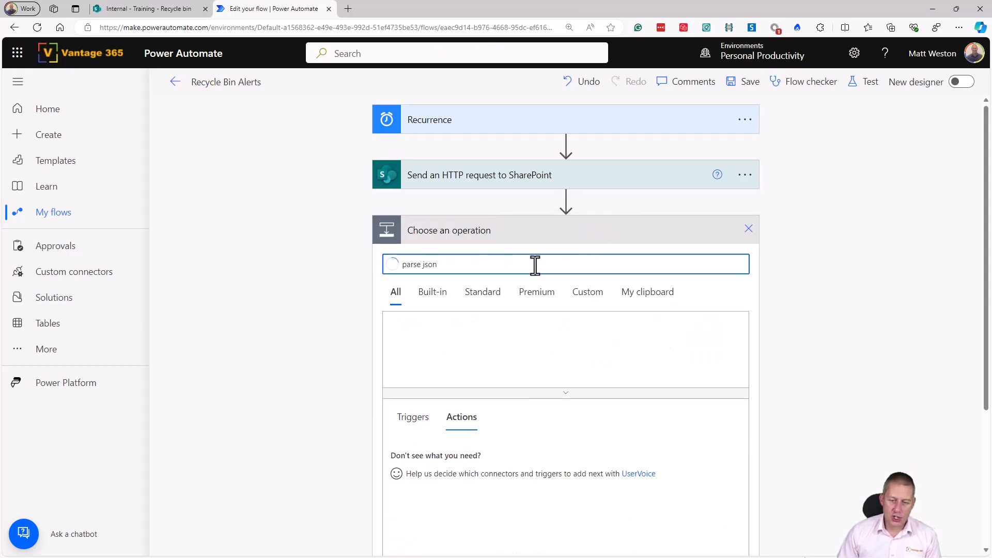
{"action": "scroll", "coordinate": [481, 434], "scroll_direction": "down", "scroll_amount": 1}
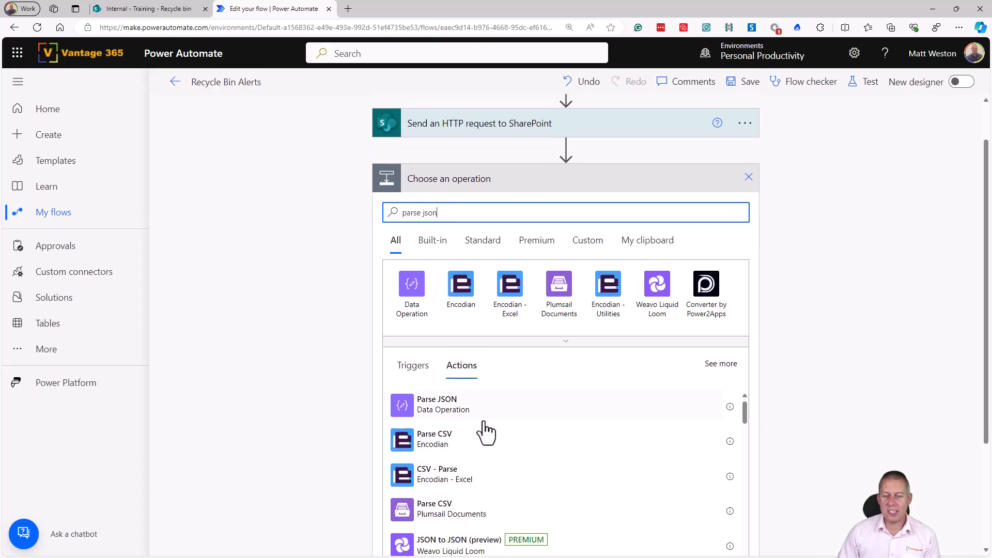
{"action": "left_click", "coordinate": [454, 411]}
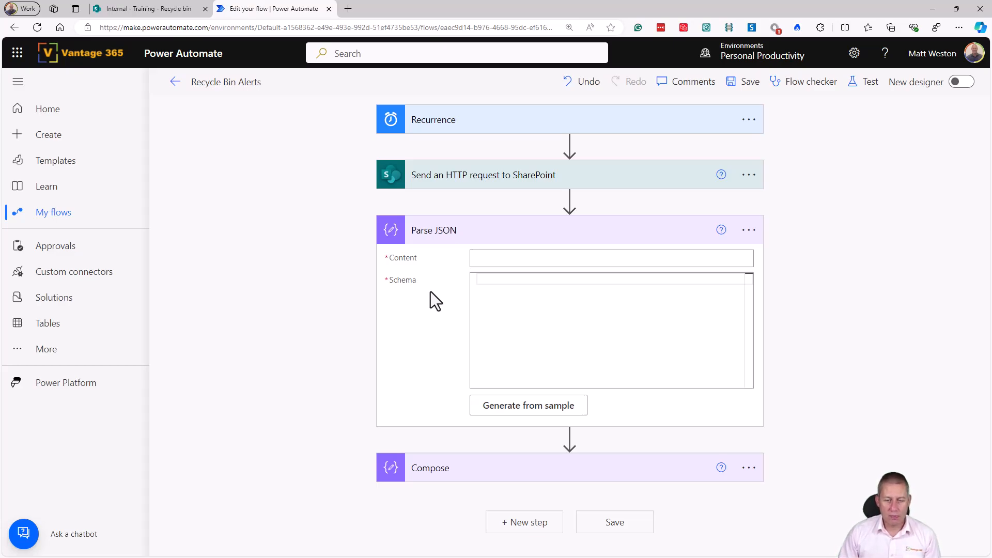
Generate the Parse JSON schema using the copied results array as the sample payload
{"action": "left_click", "coordinate": [505, 301]}
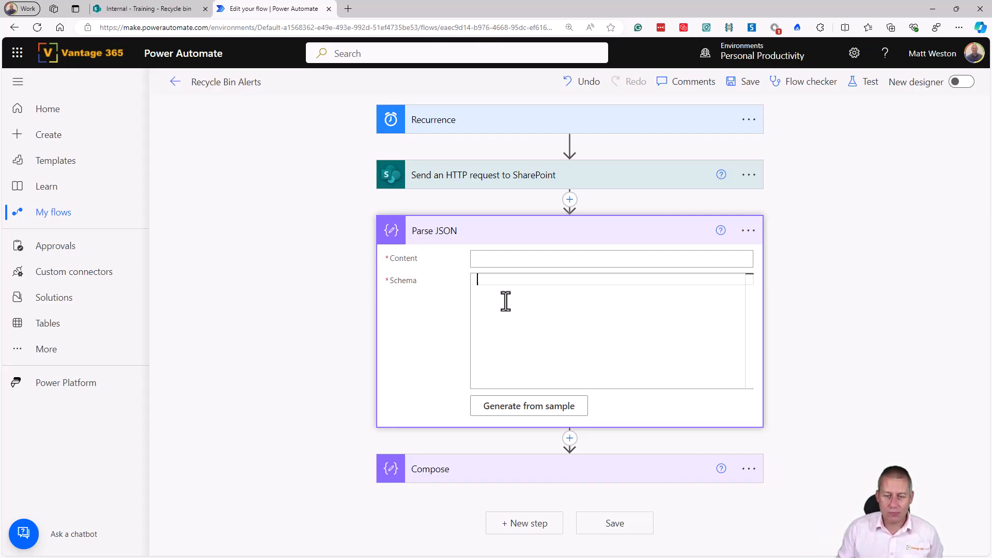
{"action": "left_click", "coordinate": [531, 410]}
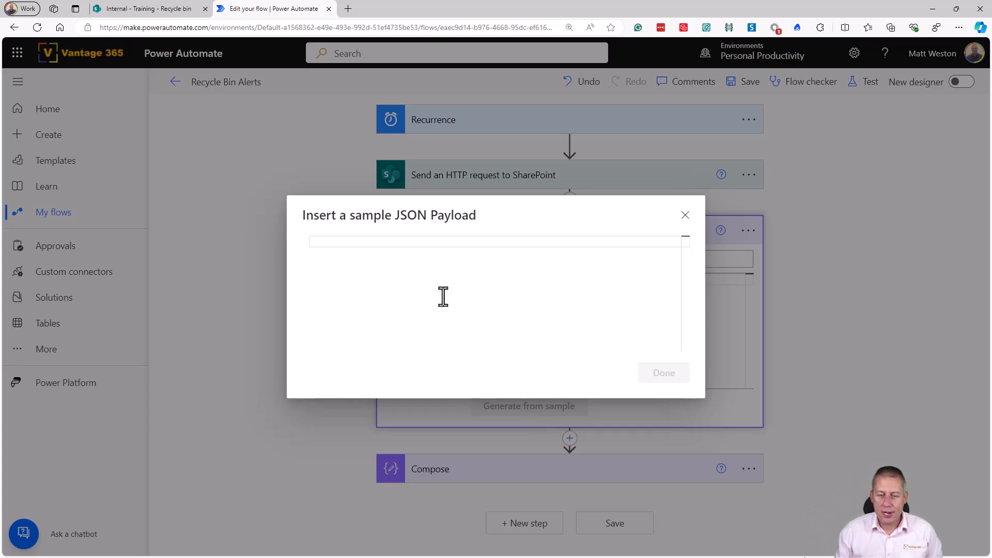
{"action": "key", "text": "ctrl+v"}
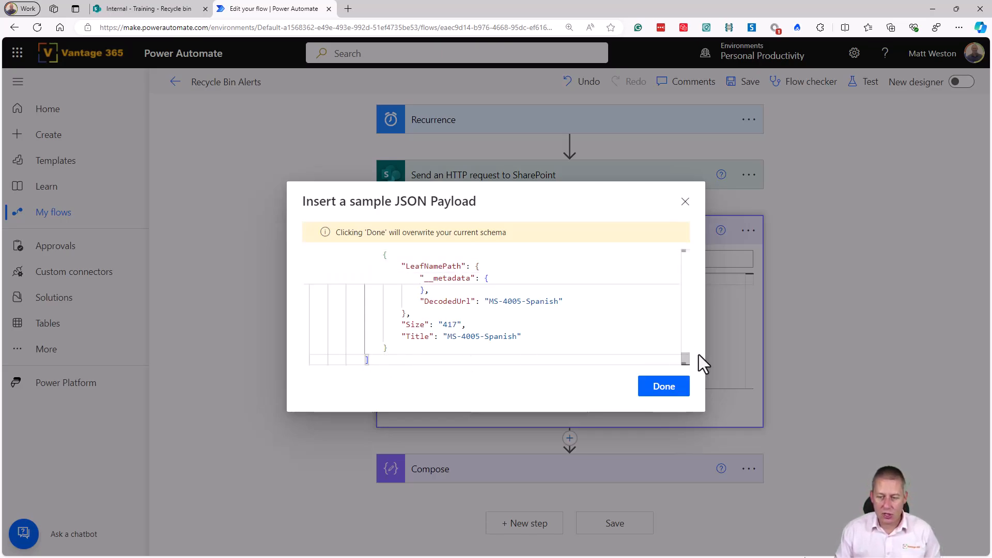
{"action": "left_click", "coordinate": [668, 392]}
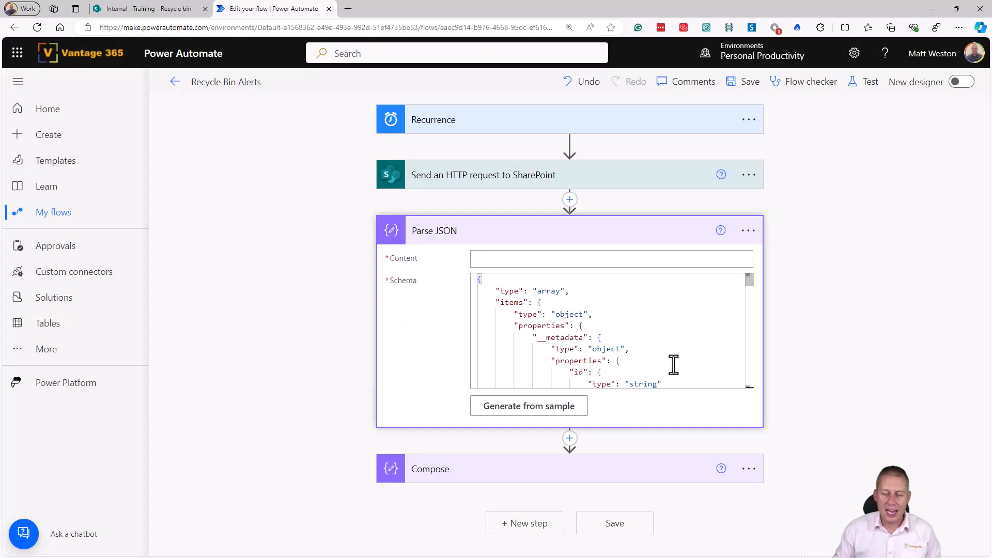
Look through the generated array schema and set the Parse JSON content to the SharePoint HTTP request's body output
{"action": "scroll", "coordinate": [629, 324], "scroll_direction": "down", "scroll_amount": 1}
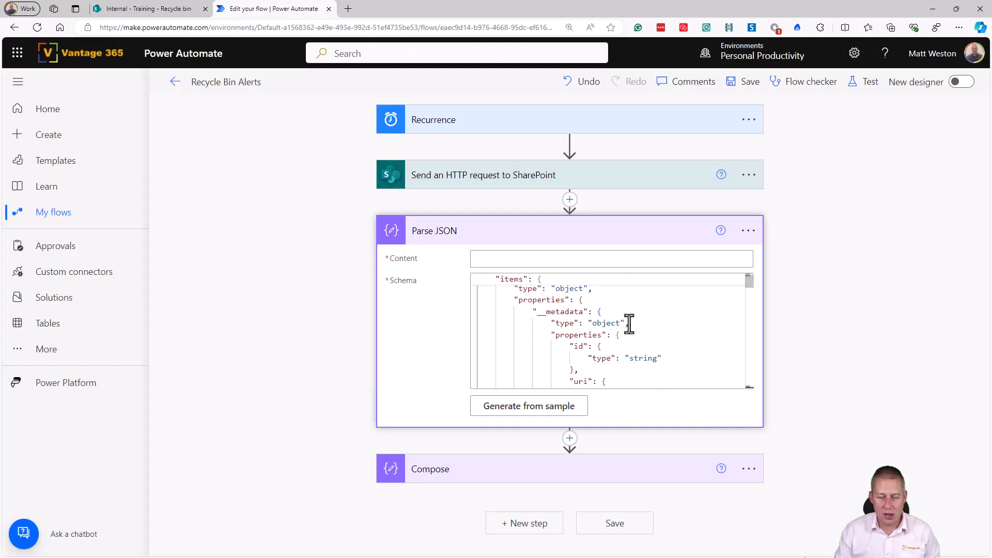
{"action": "scroll", "coordinate": [629, 324], "scroll_direction": "down", "scroll_amount": 3}
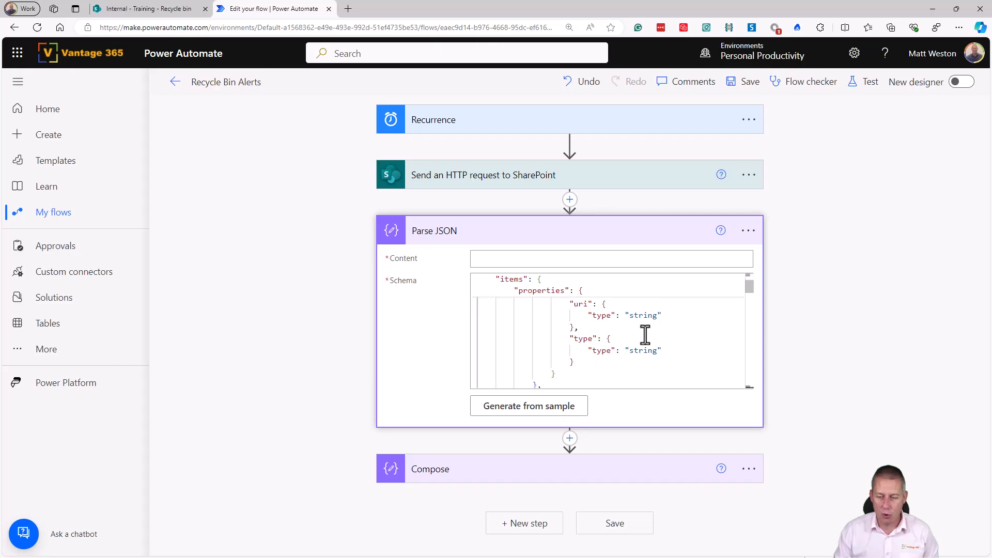
{"action": "scroll", "coordinate": [645, 335], "scroll_direction": "up", "scroll_amount": 5}
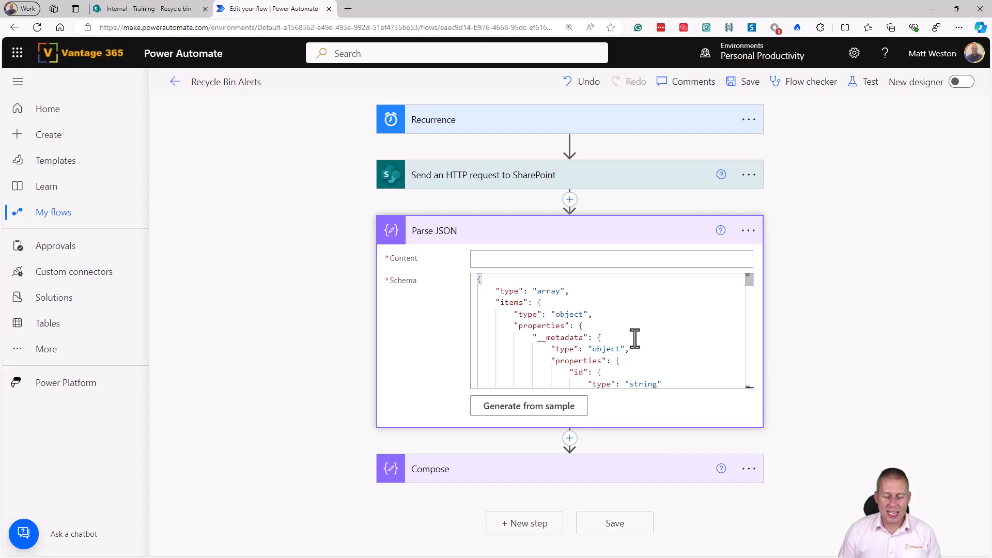
{"action": "left_click", "coordinate": [565, 260]}
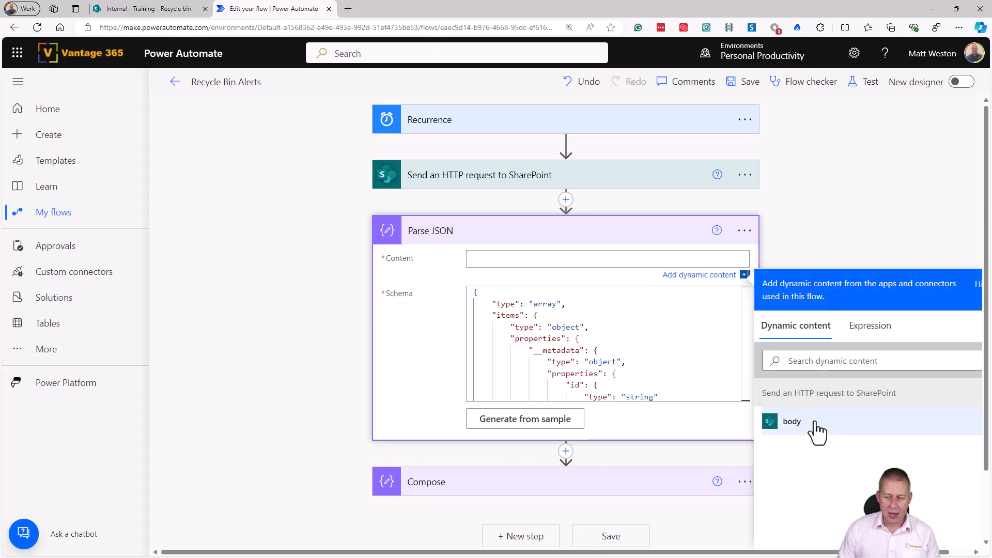
{"action": "left_click", "coordinate": [792, 422]}
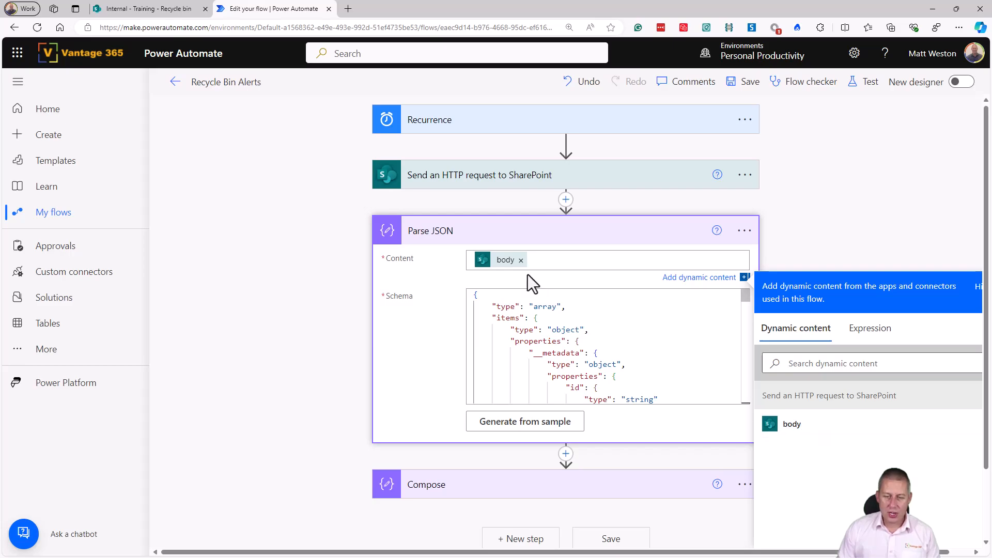
Switch to Visual Studio Code, review the body > d > results nesting, and insert three blank lines directly above the "body" property
{"action": "key", "text": "alt+Tab"}
{"action": "scroll", "coordinate": [222, 305], "scroll_direction": "up", "scroll_amount": 5}
{"action": "left_click", "coordinate": [242, 292]}
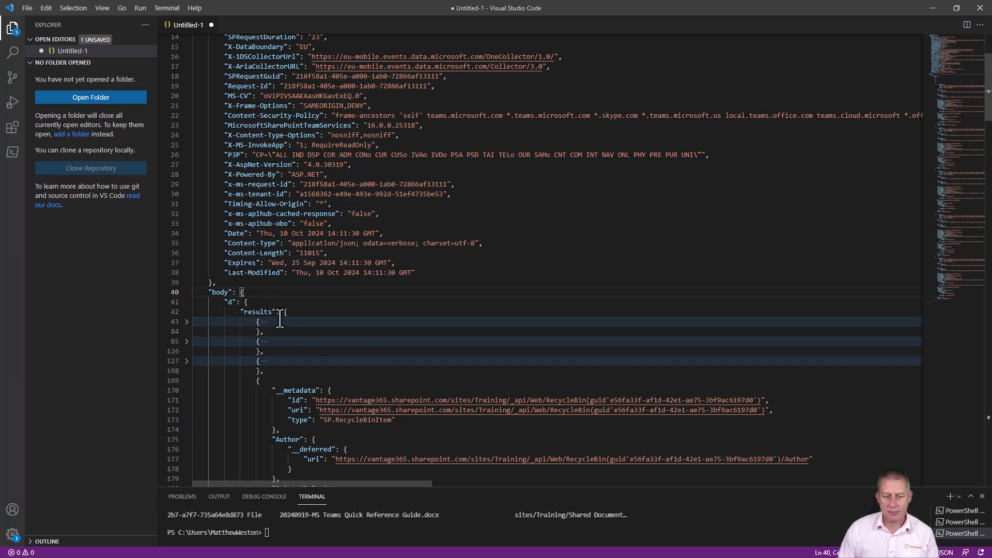
{"action": "scroll", "coordinate": [230, 318], "scroll_direction": "down", "scroll_amount": 1}
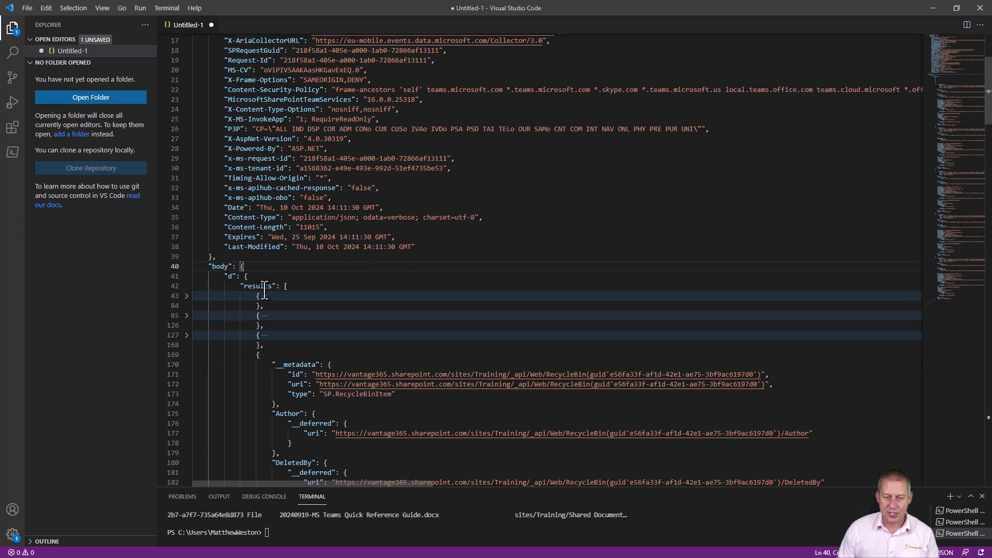
{"action": "scroll", "coordinate": [271, 289], "scroll_direction": "down", "scroll_amount": 1}
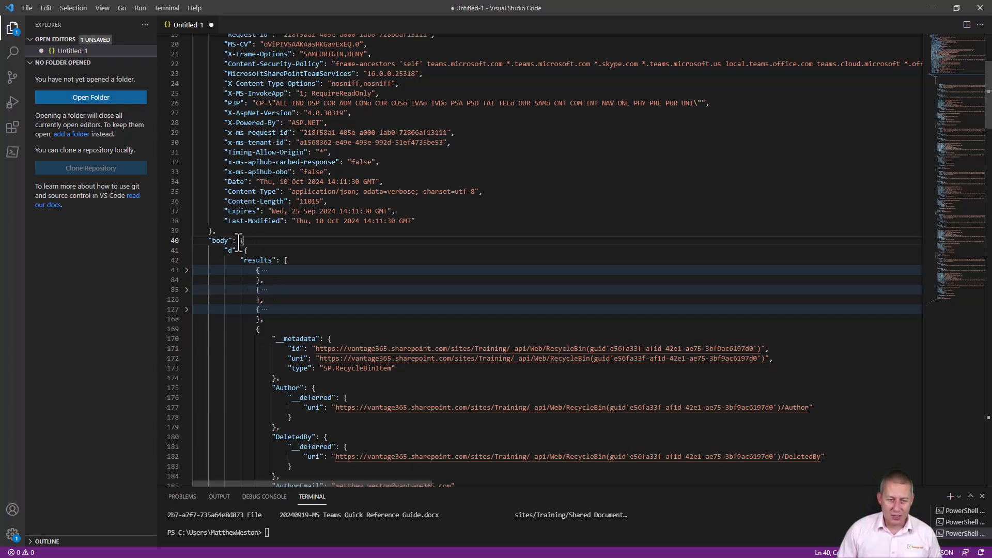
{"action": "double_click", "coordinate": [261, 260]}
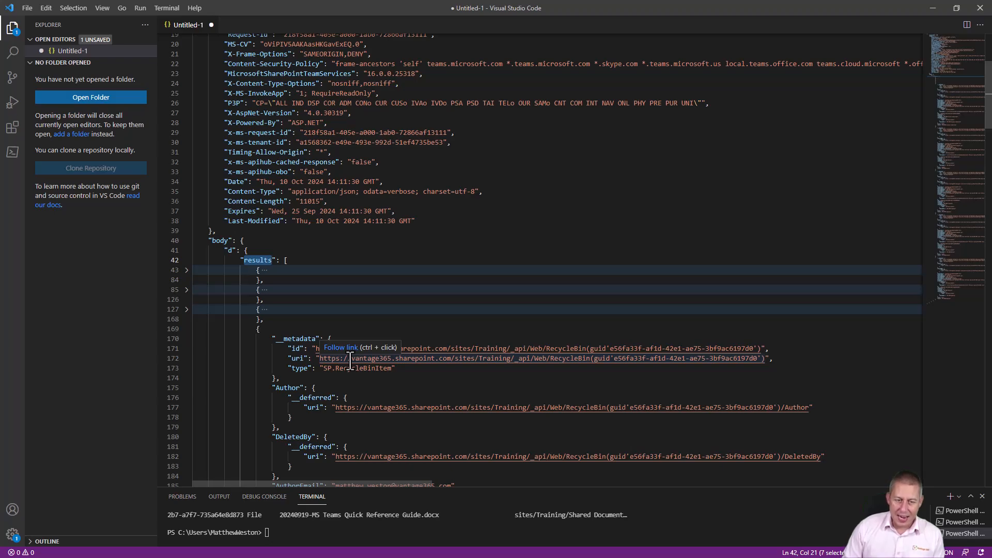
{"action": "left_click", "coordinate": [225, 240]}
{"action": "key", "text": "Home"}
{"action": "key", "text": "Return"}
{"action": "key", "text": "Up"}
{"action": "key", "text": "Return"}
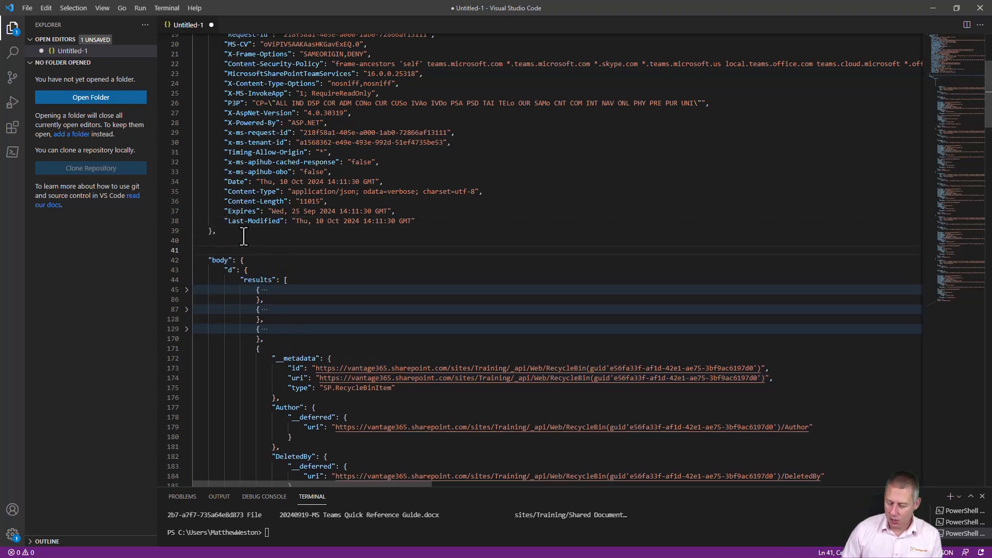
{"action": "key", "text": "Return"}
{"action": "key", "text": "Up"}
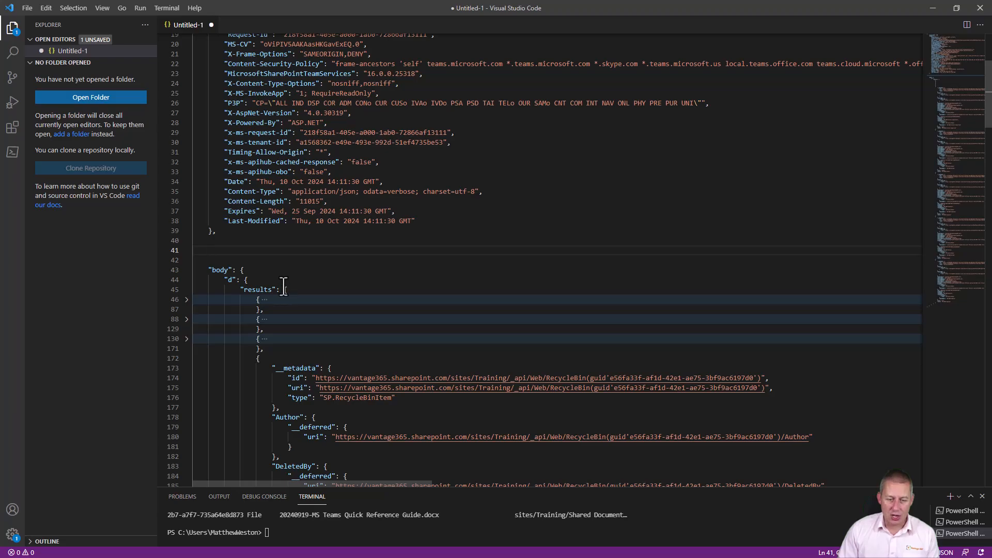
Copy the body token from Parse JSON's content in Power Automate into Visual Studio Code's middle blank line as @{body('Send_an_HTTP_request_to_SharePoint')}
{"action": "key", "text": "alt+Tab"}
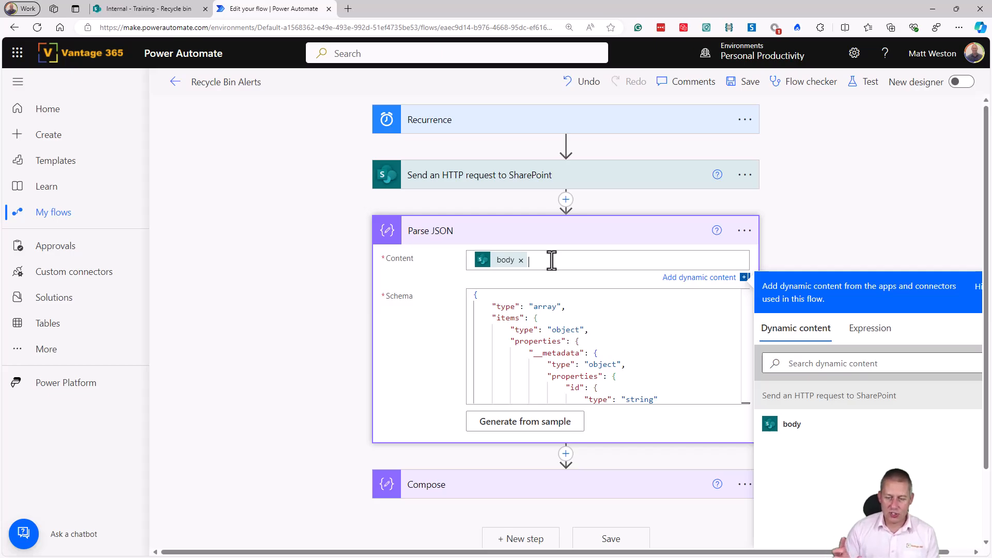
{"action": "key", "text": "ctrl+a"}
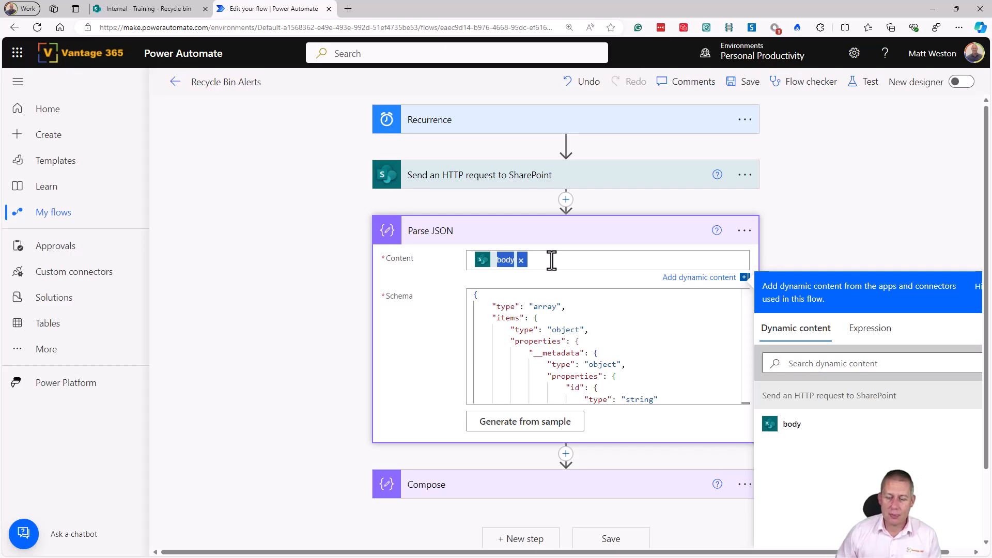
{"action": "key", "text": "alt+Tab"}
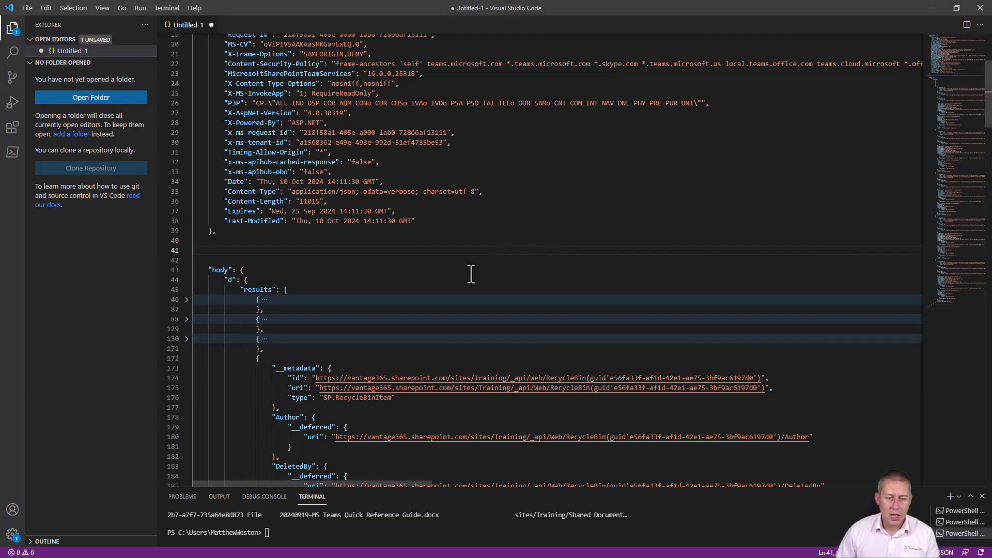
{"action": "type", "text": "@{body('Send_an_HTTP_request_to_SharePoint')}"}
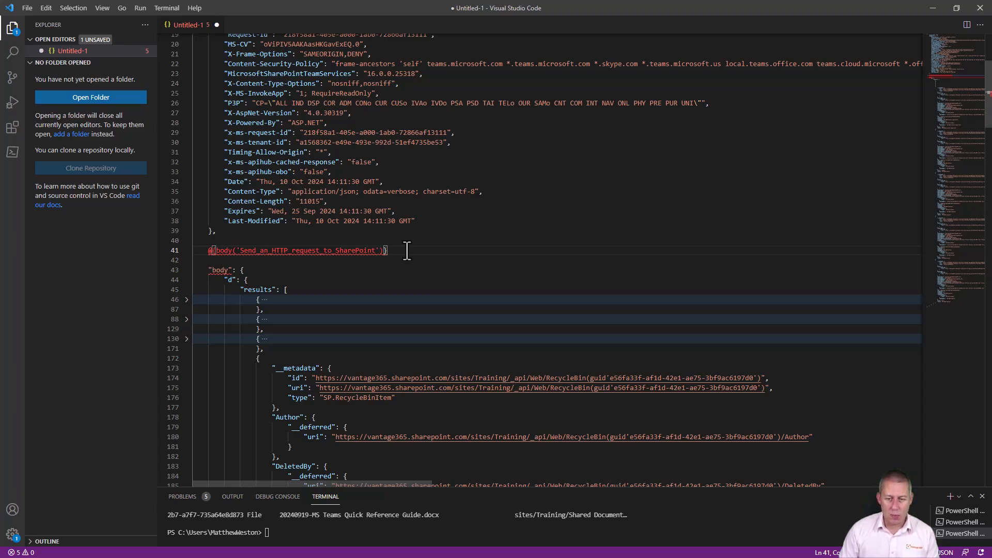
Strip the leading @{ and the closing } from the expression, leaving body('Send_an_HTTP_request_to_SharePoint')
{"action": "key", "text": "BackSpace"}
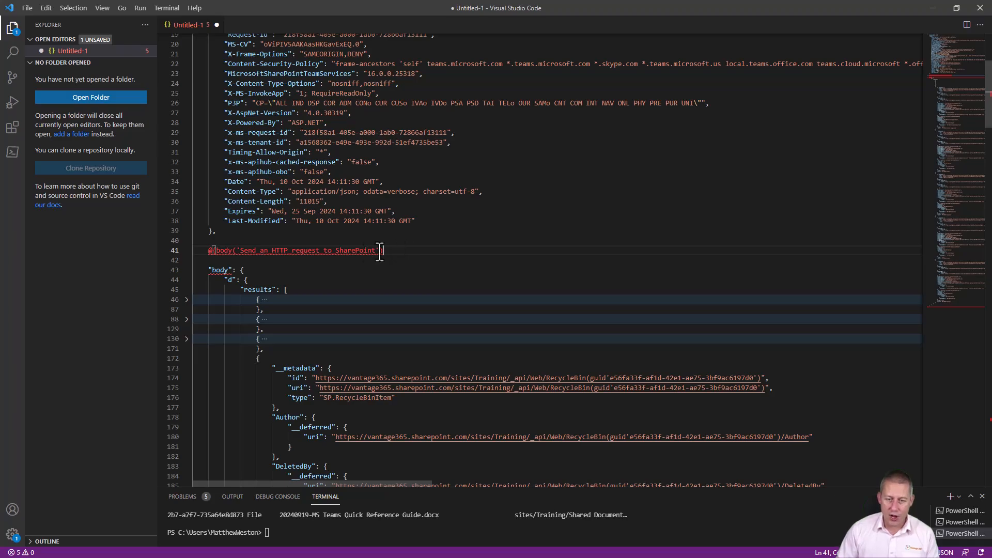
{"action": "left_click", "coordinate": [208, 251]}
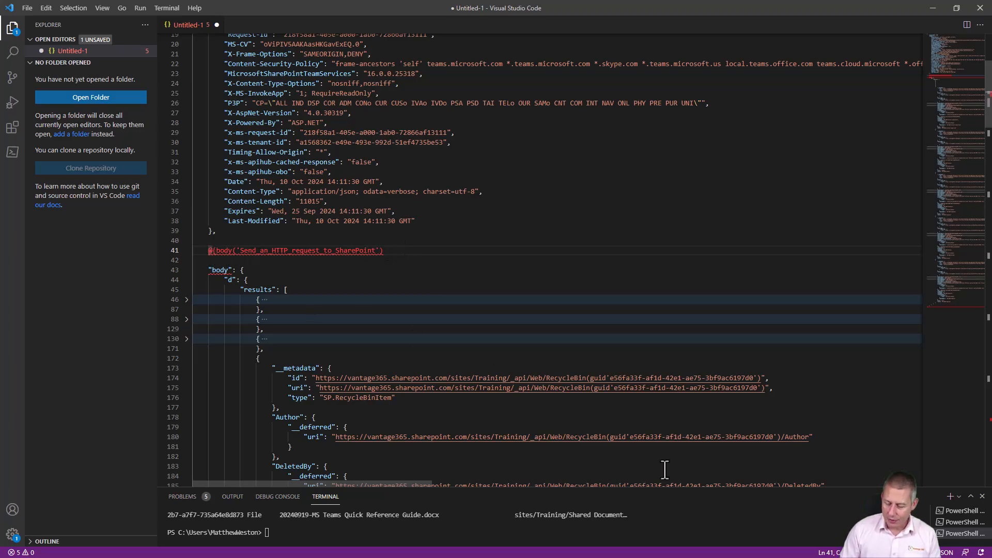
{"action": "key", "text": "Delete"}
{"action": "key", "text": "Delete"}
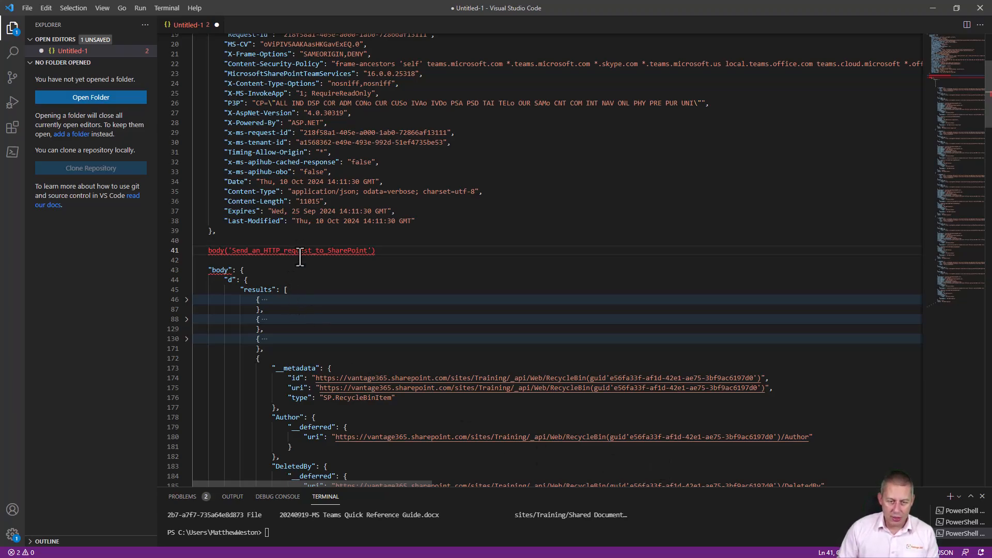
Append ?['d'] to the end of the body expression to reach the d object
{"action": "scroll", "coordinate": [300, 258], "scroll_direction": "up", "scroll_amount": 3}
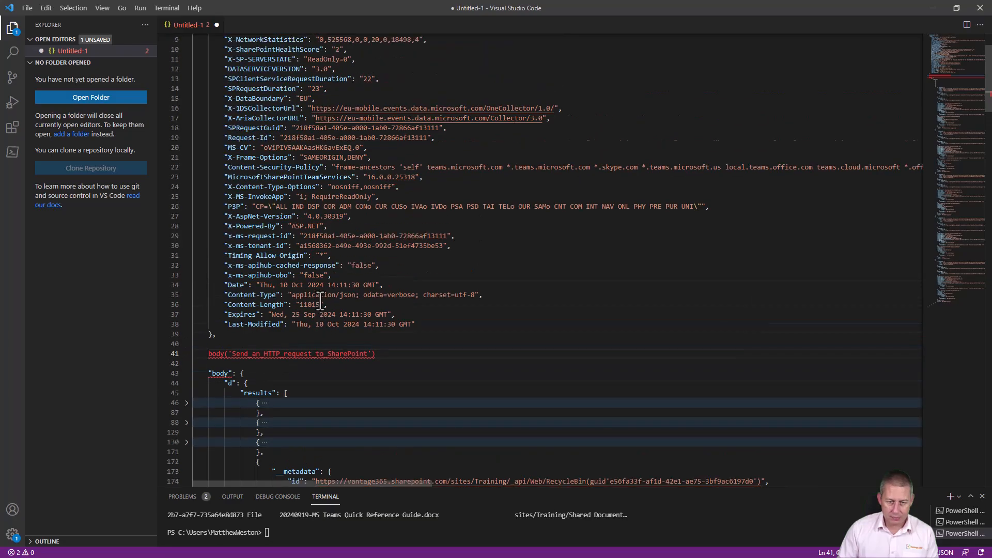
{"action": "scroll", "coordinate": [324, 310], "scroll_direction": "down", "scroll_amount": 3}
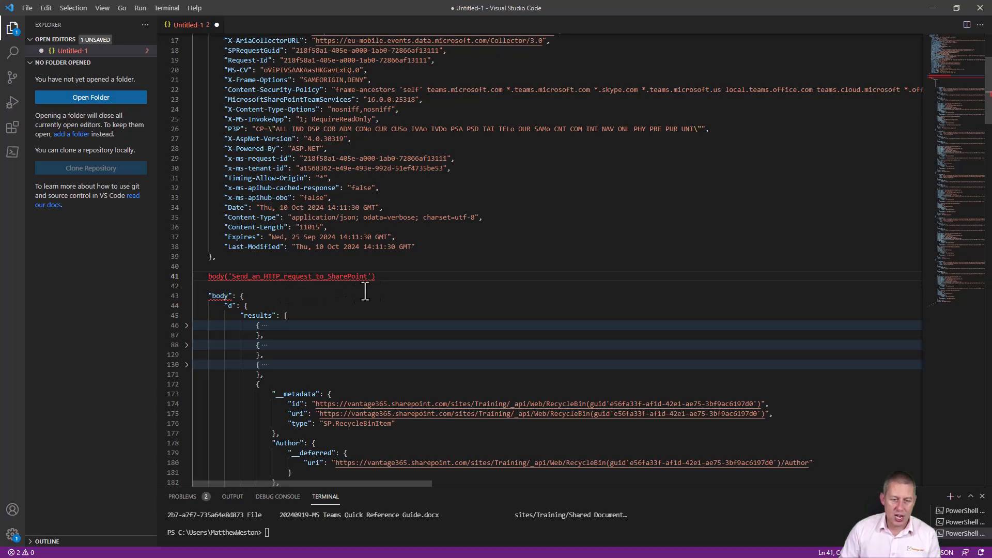
{"action": "mouse_move", "coordinate": [286, 282]}
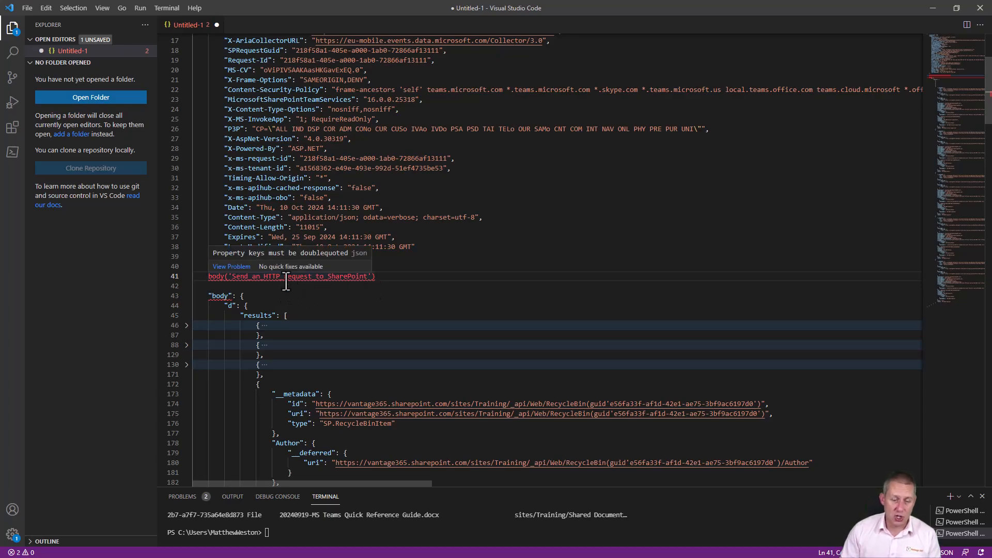
{"action": "left_click", "coordinate": [377, 278]}
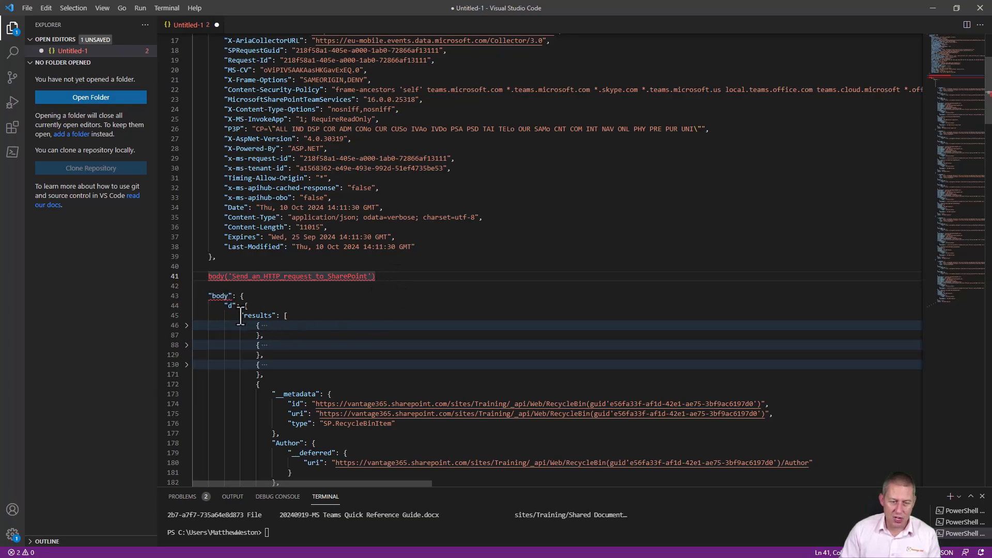
{"action": "type", "text": "?"}
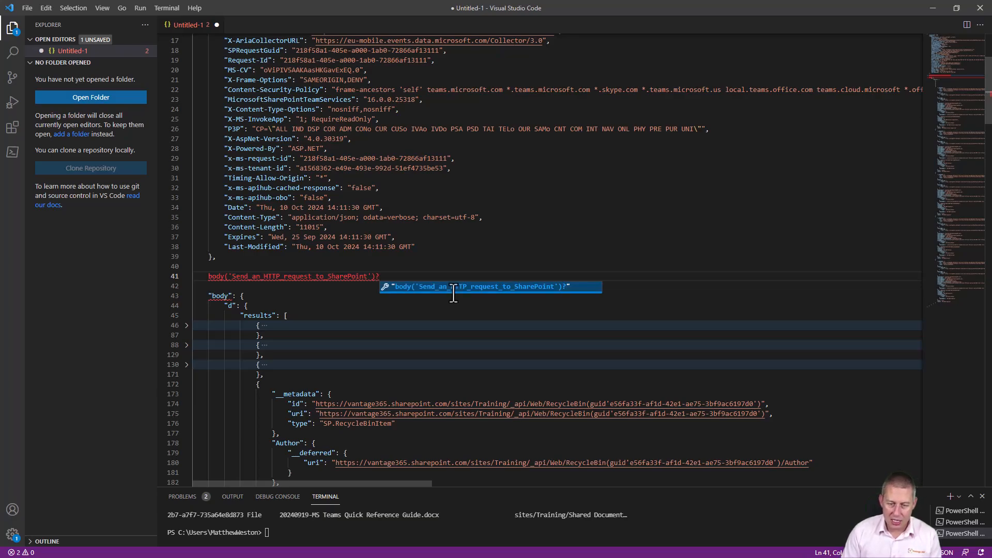
{"action": "type", "text": "["}
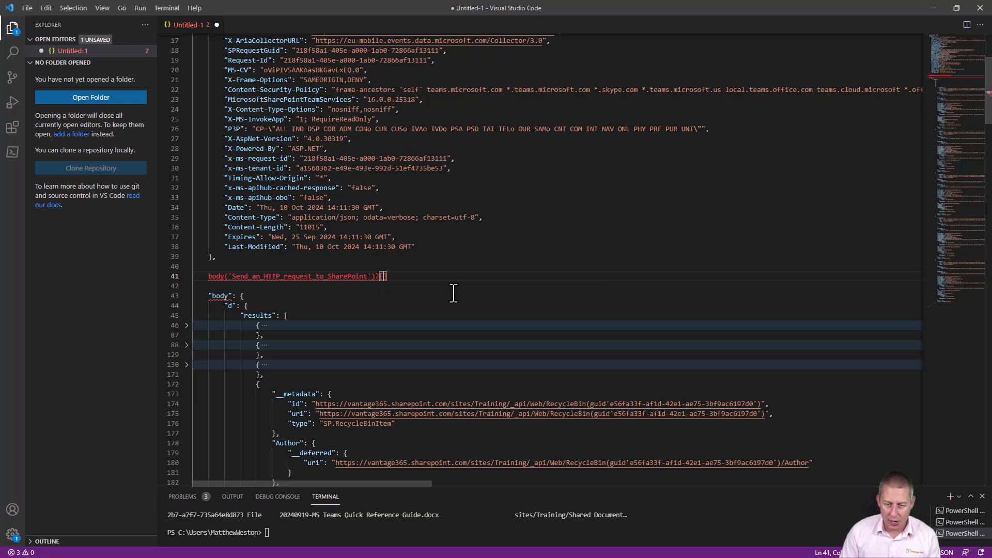
{"action": "type", "text": "'"}
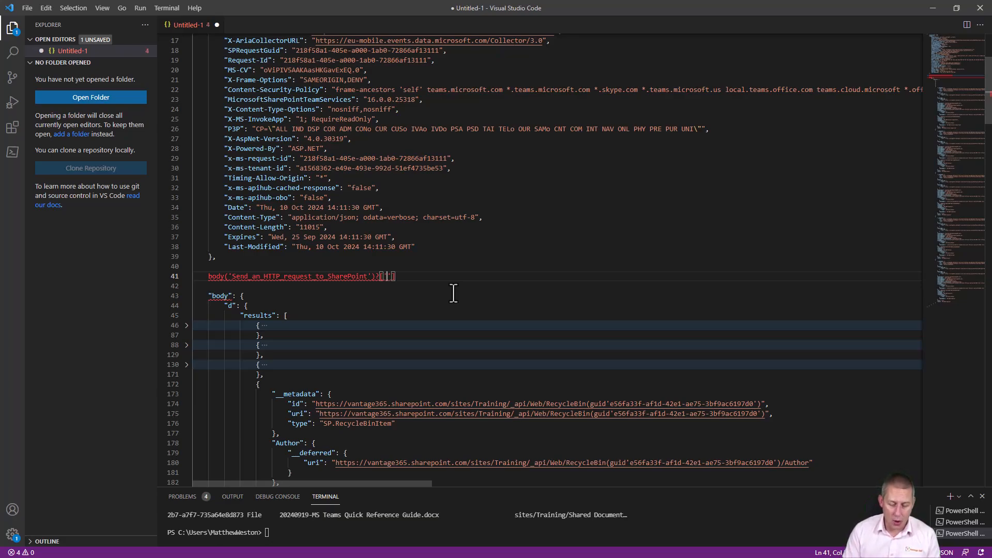
{"action": "type", "text": "d"}
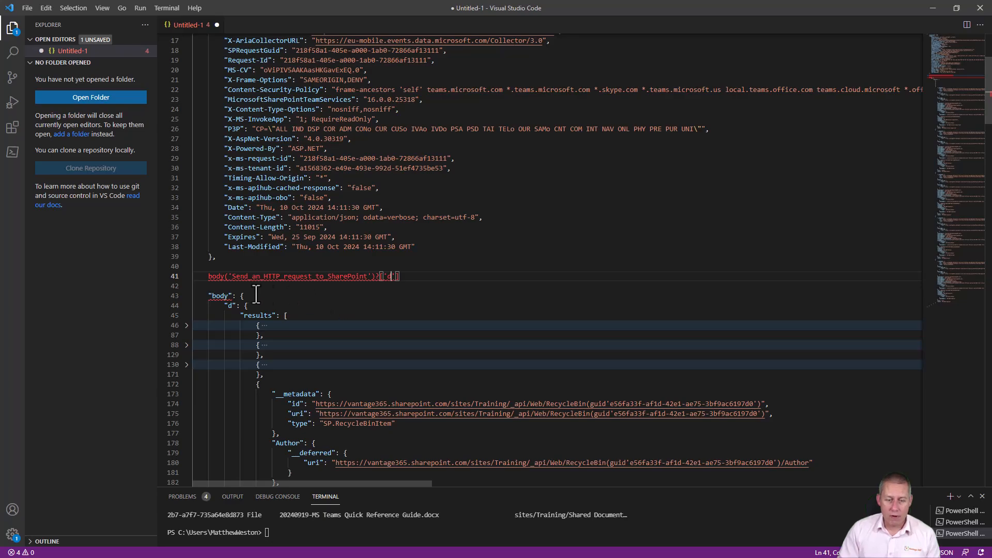
Append ?['results'] after ?['d'] so the expression points to the results array
{"action": "left_click", "coordinate": [247, 306]}
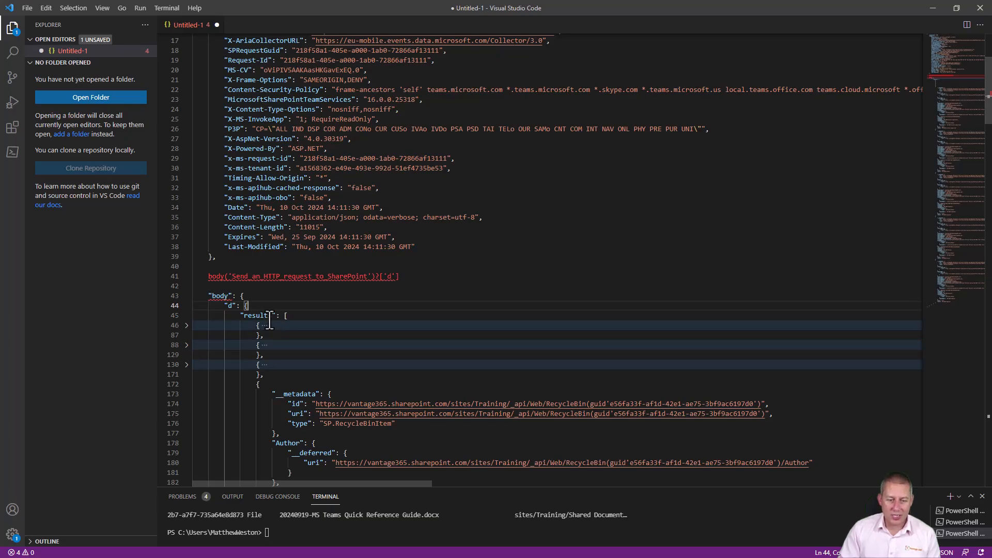
{"action": "left_click", "coordinate": [403, 277]}
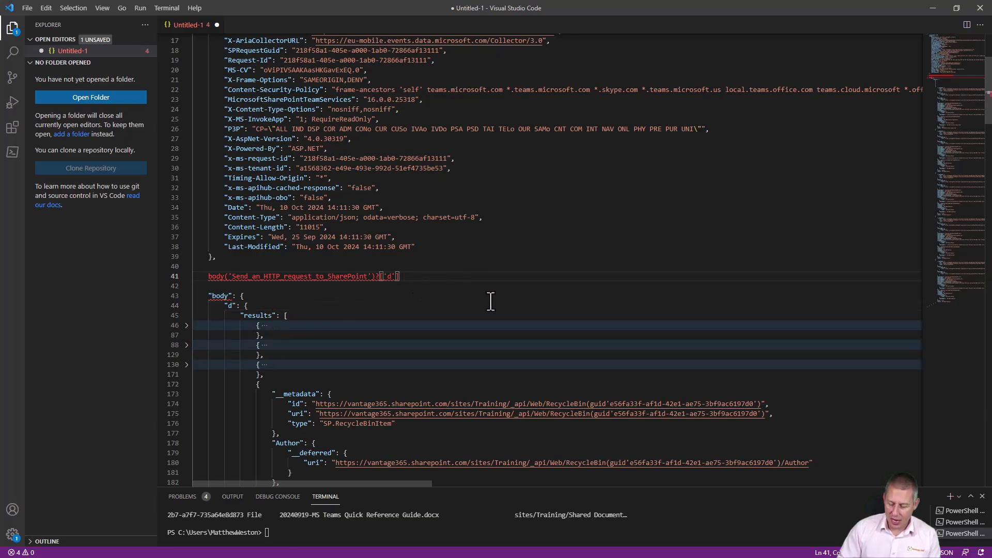
{"action": "type", "text": "?["}
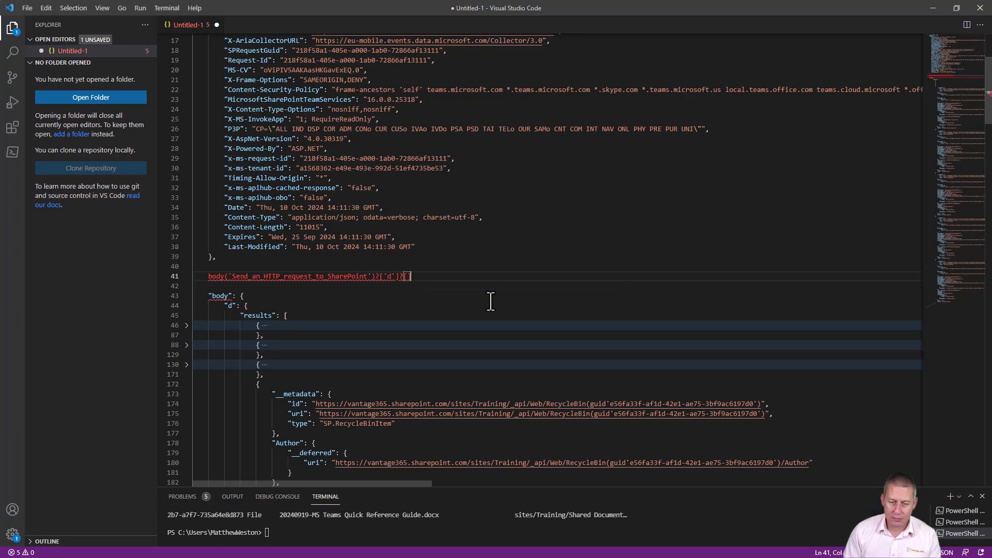
{"action": "type", "text": "'"}
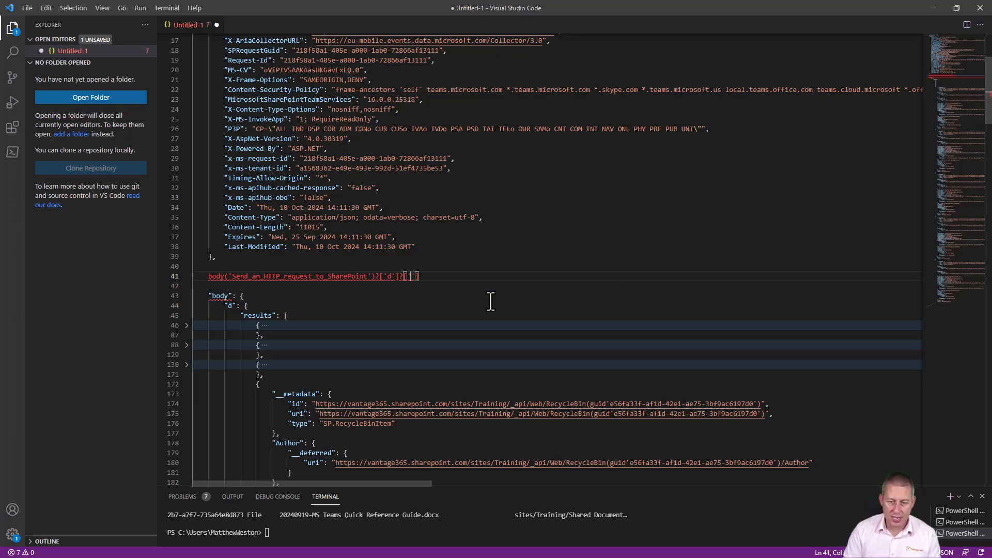
{"action": "type", "text": "results"}
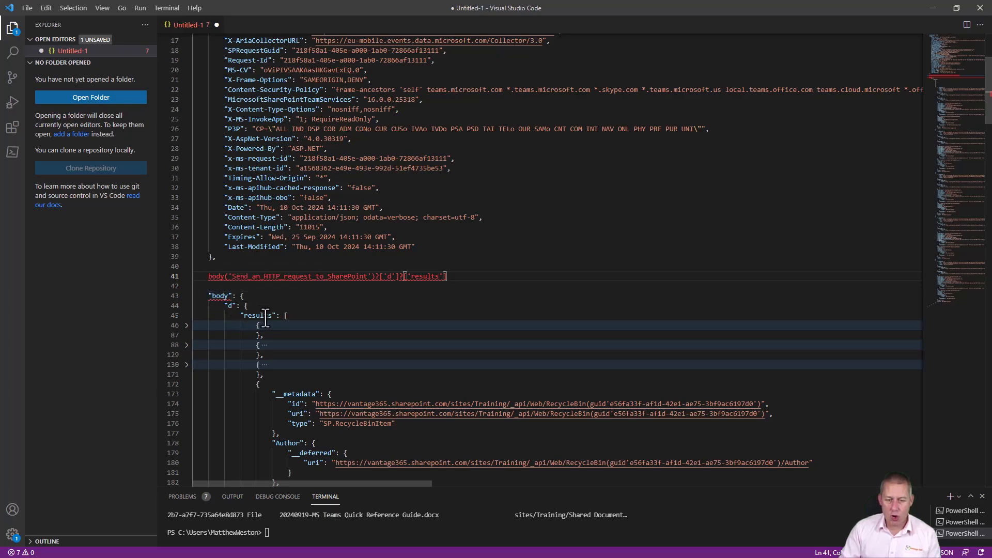
Copy the completed results expression, return to Power Automate, and remove the body token from Parse JSON's content
{"action": "left_click", "coordinate": [286, 317]}
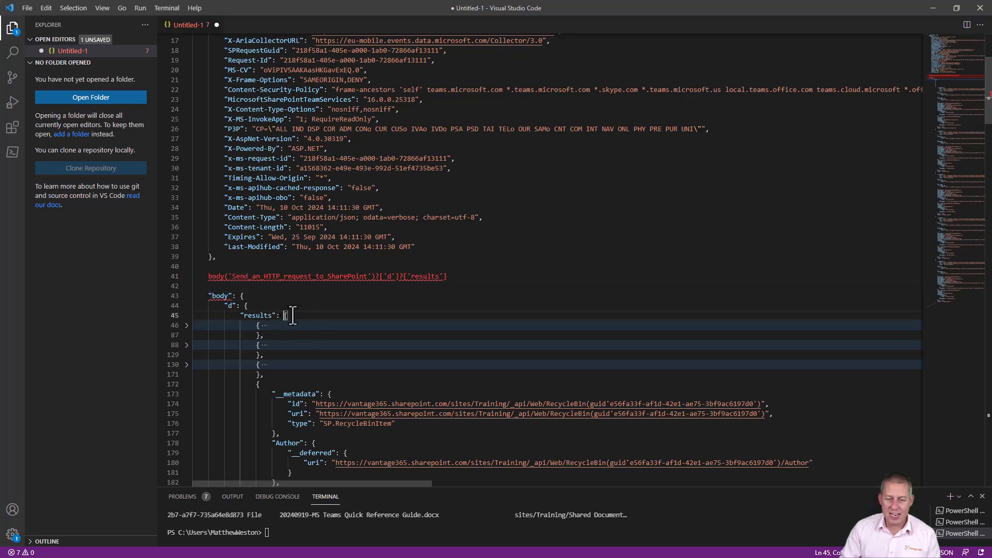
{"action": "left_click_drag", "start_coordinate": [456, 277], "coordinate": [208, 278]}
{"action": "key", "text": "ctrl+c"}
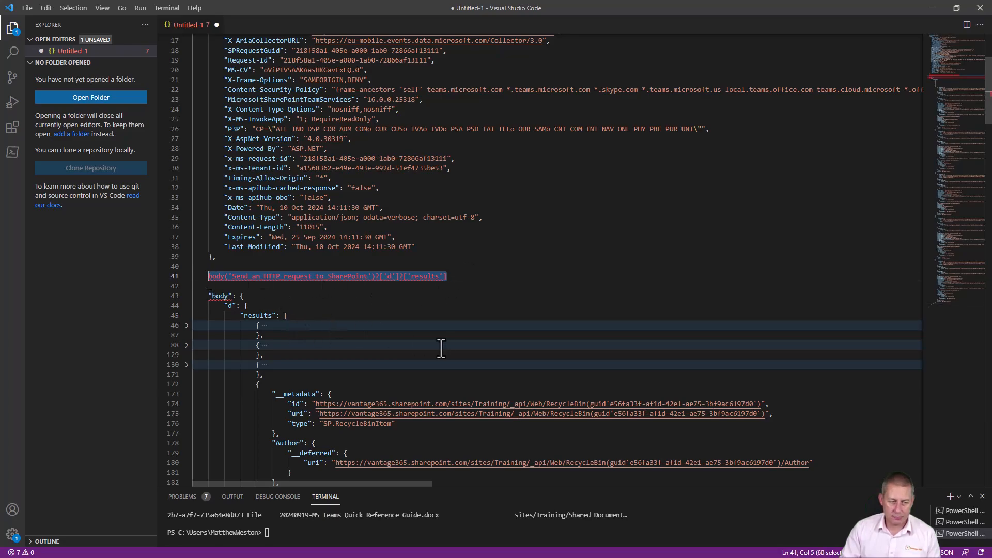
{"action": "left_click", "coordinate": [933, 8]}
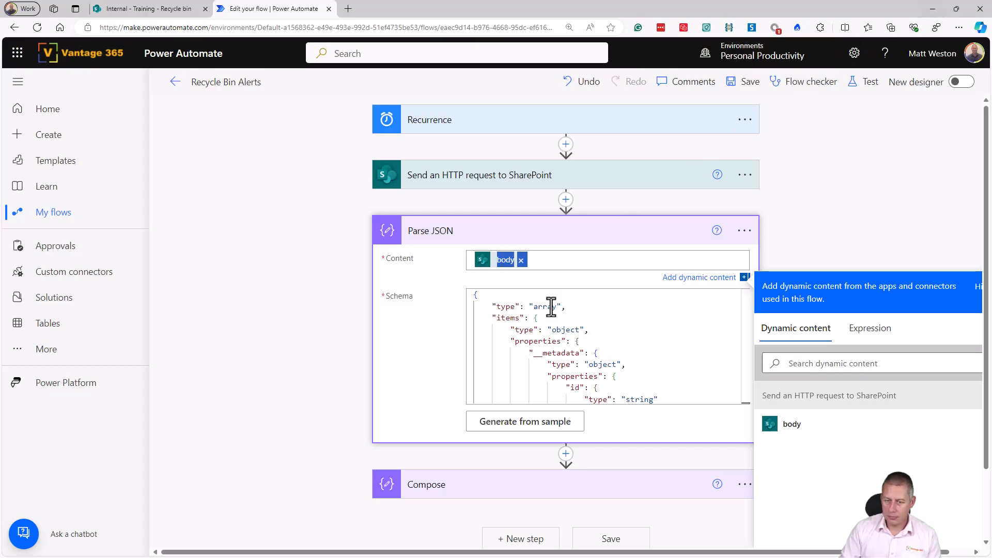
{"action": "left_click", "coordinate": [521, 260]}
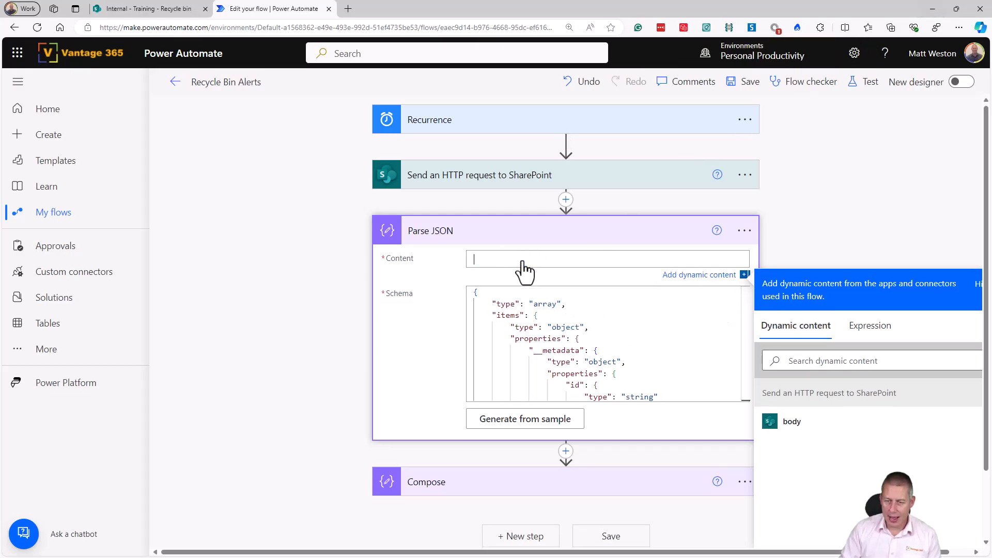
Insert the expression body('Send_an_HTTP_request_to_SharePoint')?['d']?['results'] as the Parse JSON content and collapse the action
{"action": "left_click", "coordinate": [871, 327]}
{"action": "key", "text": "ctrl+v"}
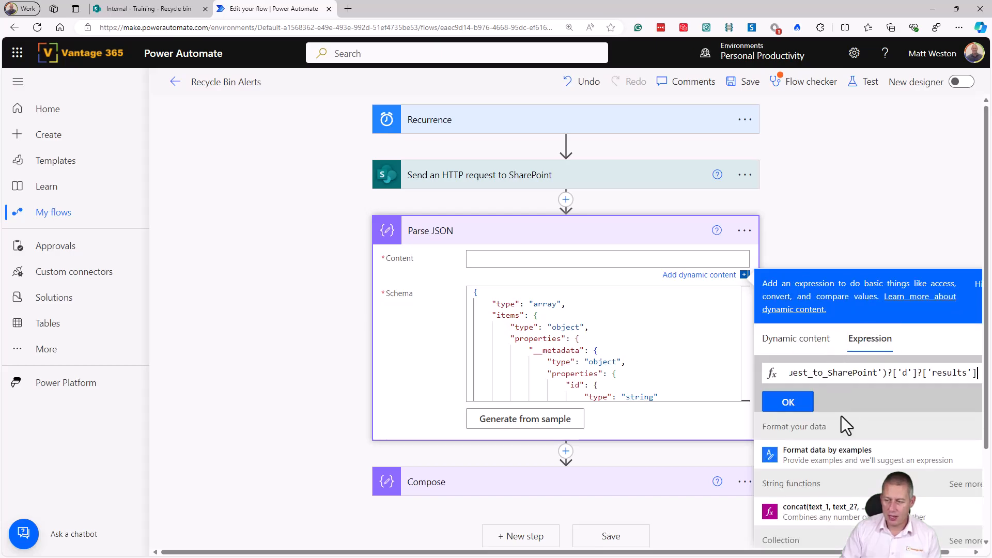
{"action": "left_click", "coordinate": [790, 403]}
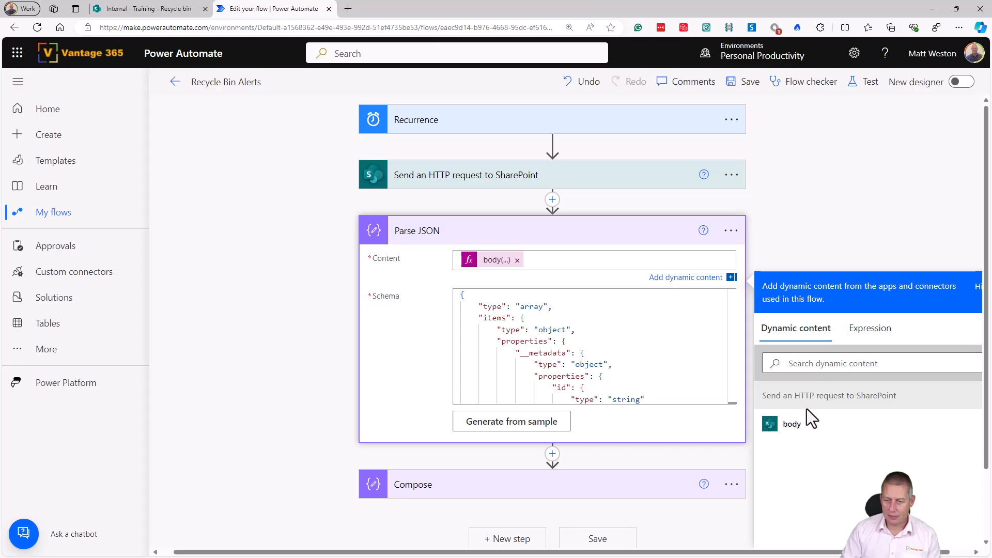
{"action": "left_click", "coordinate": [821, 223]}
{"action": "left_click", "coordinate": [538, 235]}
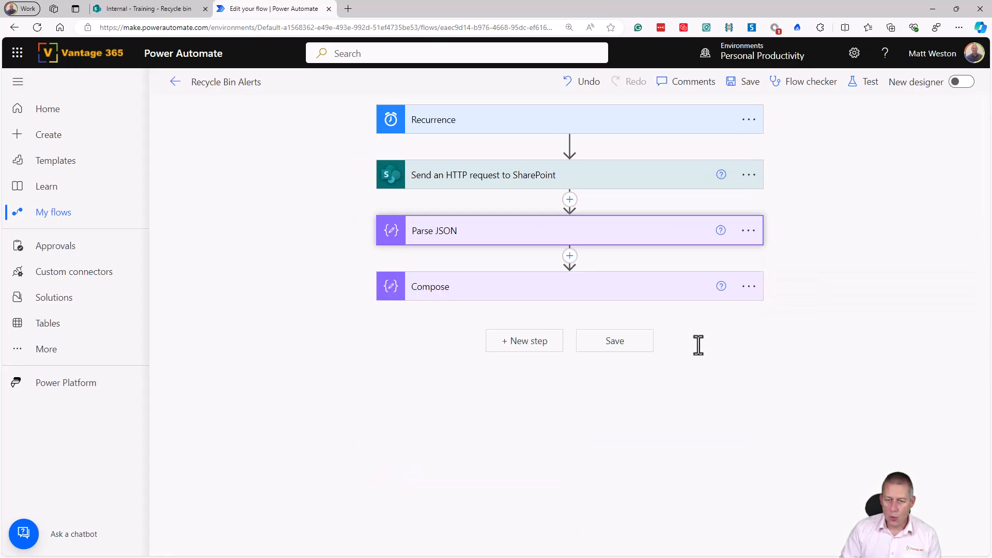
Set the Compose action's input to the Parse JSON field that holds the deleted file's name
{"action": "left_click", "coordinate": [491, 294]}
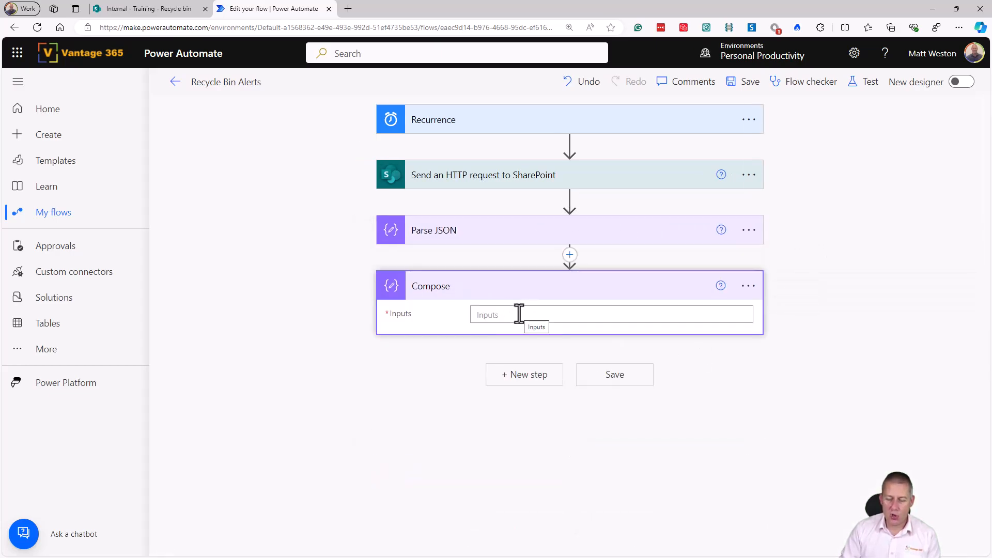
{"action": "left_click", "coordinate": [519, 313]}
{"action": "scroll", "coordinate": [922, 303], "scroll_direction": "down", "scroll_amount": 5}
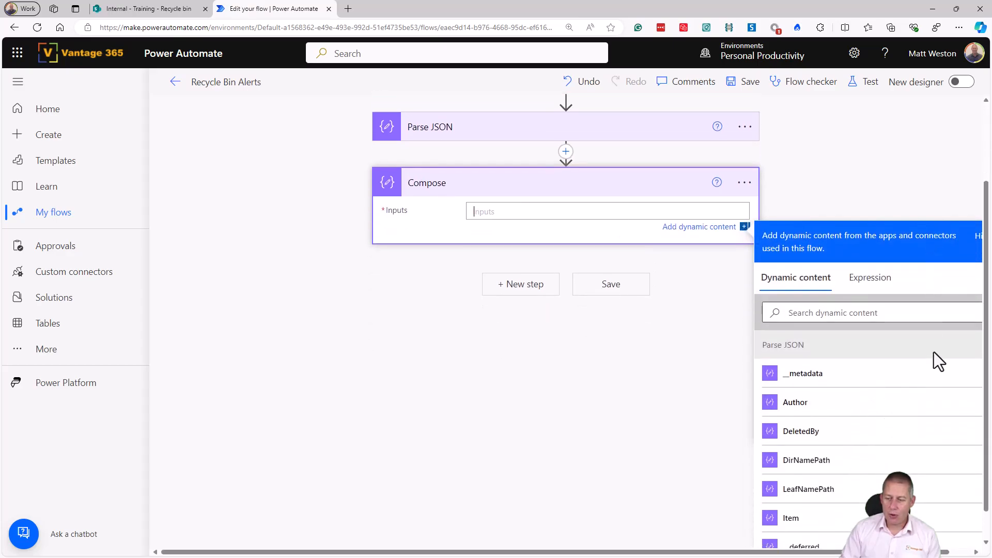
{"action": "scroll", "coordinate": [884, 396], "scroll_direction": "down", "scroll_amount": 3}
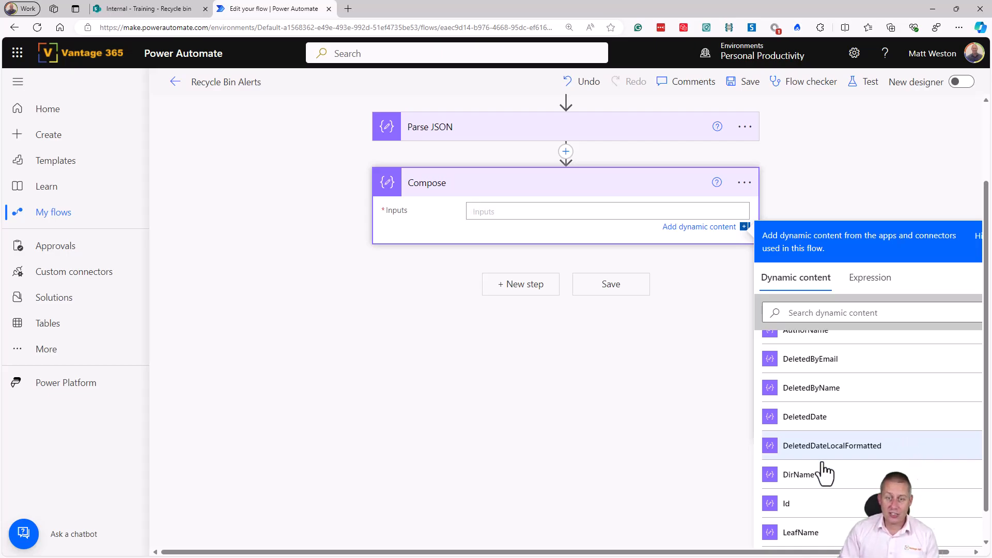
{"action": "scroll", "coordinate": [920, 459], "scroll_direction": "down", "scroll_amount": 5}
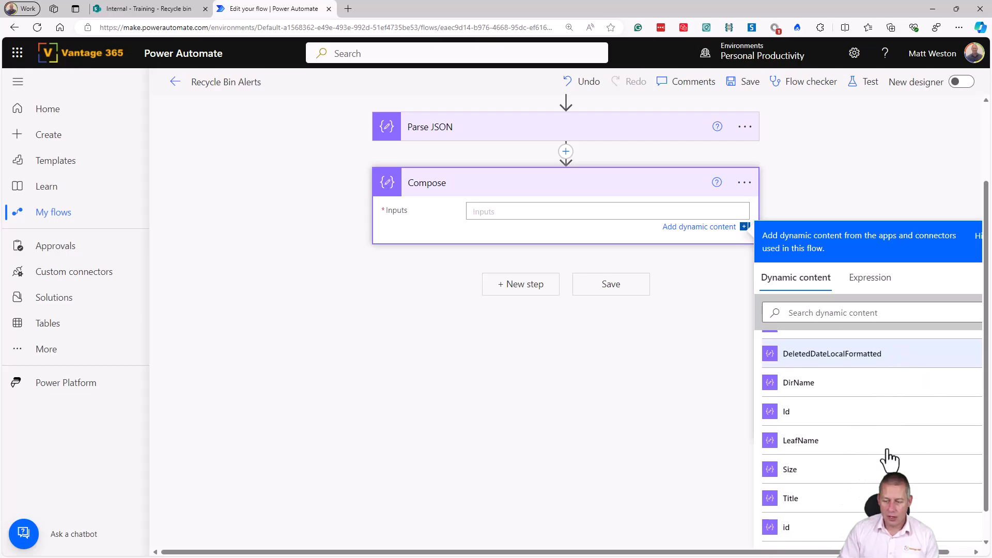
{"action": "left_click", "coordinate": [825, 389]}
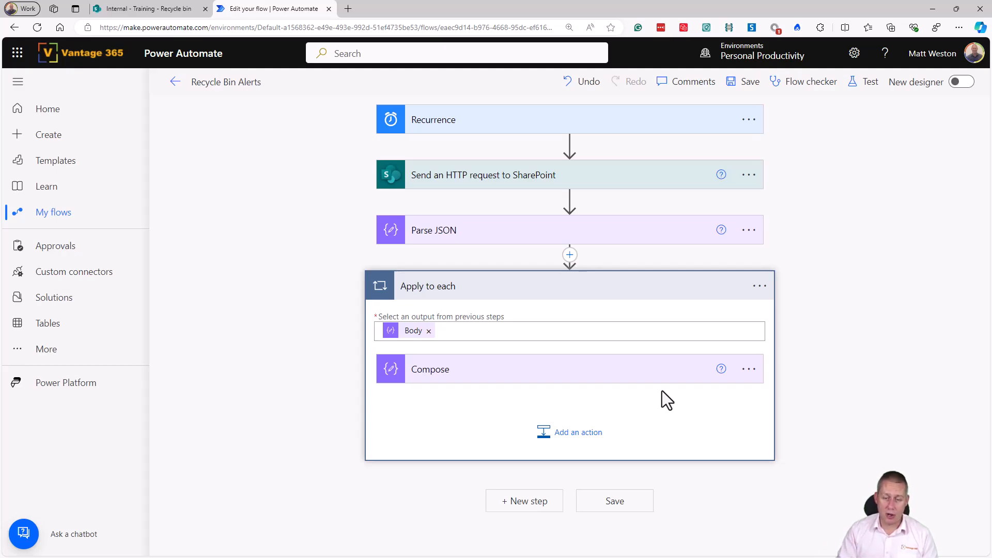
Rename the Apply to each loop as "Apply to each - Recycle Bin Item"
{"action": "left_click", "coordinate": [760, 286]}
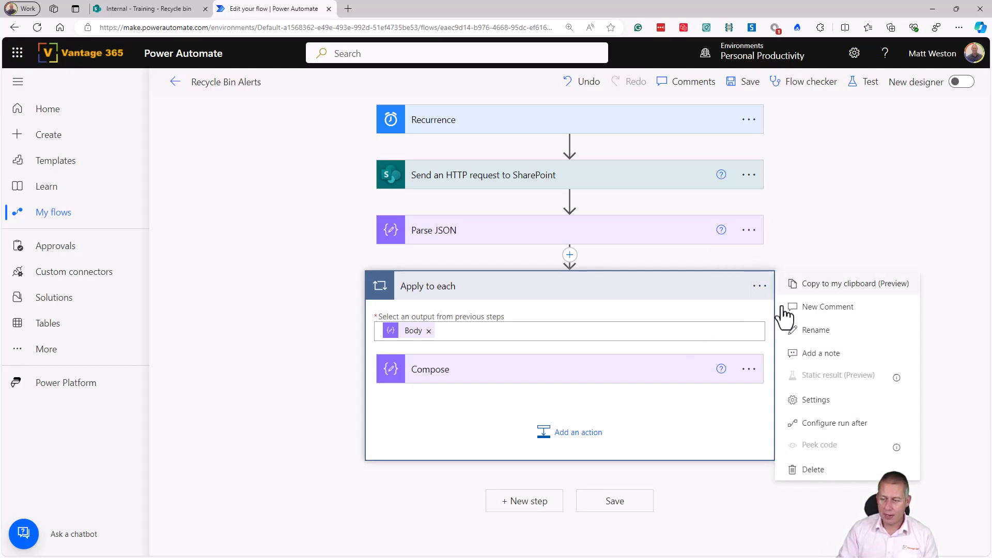
{"action": "left_click", "coordinate": [817, 330]}
{"action": "left_click", "coordinate": [508, 284]}
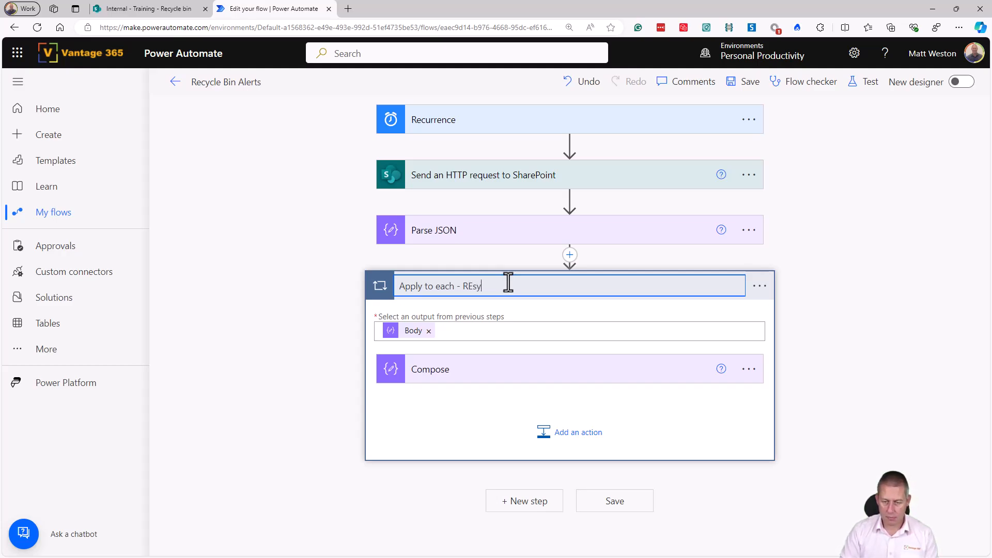
{"action": "type", "text": "- Recycle Bin Item"}
{"action": "key", "text": "Return"}
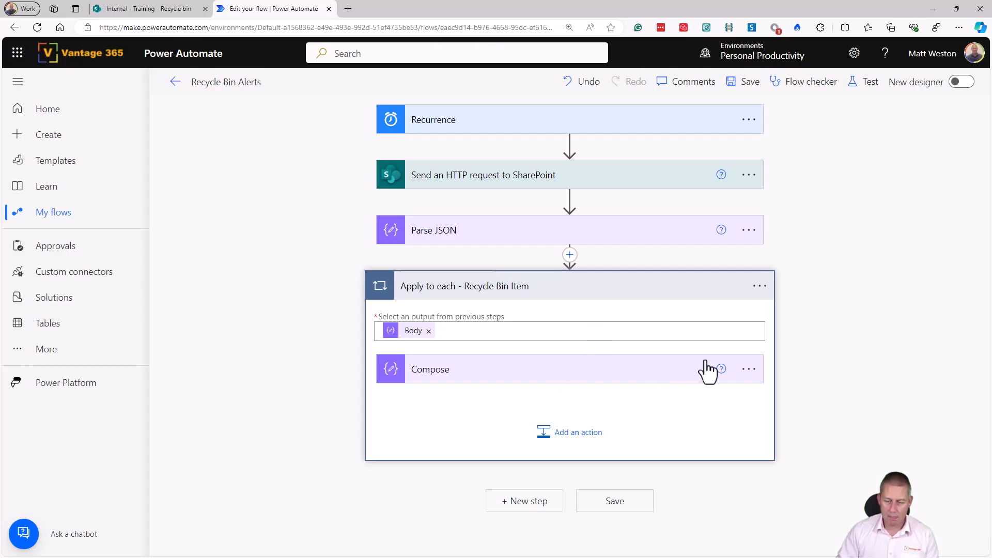
Rename the Compose action inside the loop as "Compose - Name of the File"
{"action": "left_click", "coordinate": [749, 369]}
{"action": "left_click", "coordinate": [803, 401]}
{"action": "left_click", "coordinate": [546, 377]}
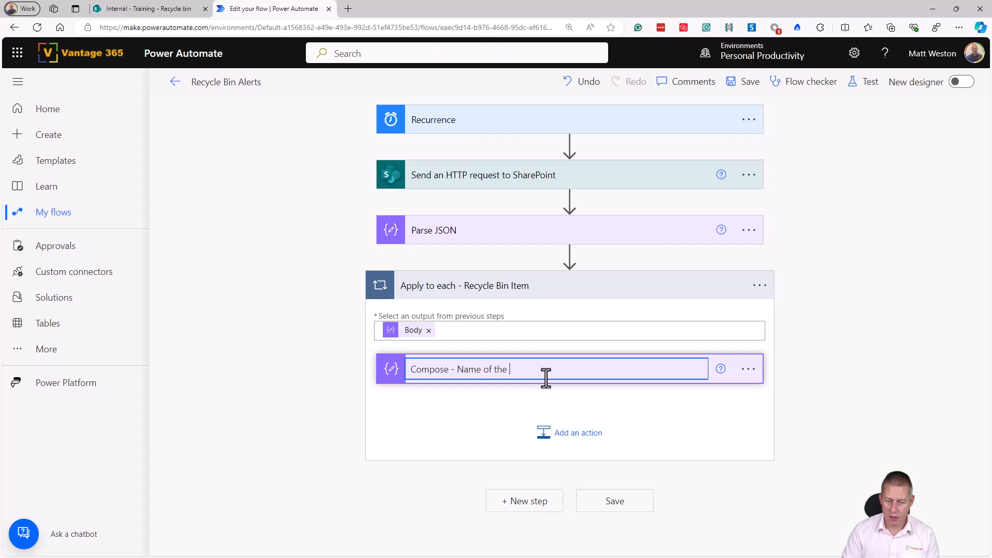
{"action": "key", "text": "Return"}
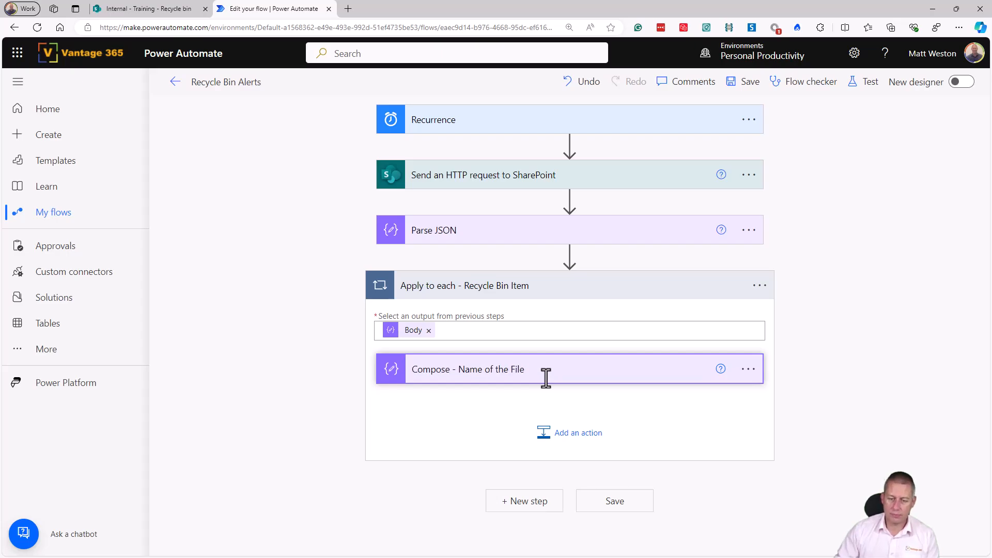
Add a second Compose action inside the loop and rename it "Compose - Deleted By"
{"action": "left_click", "coordinate": [568, 438]}
{"action": "type", "text": "Compose"}
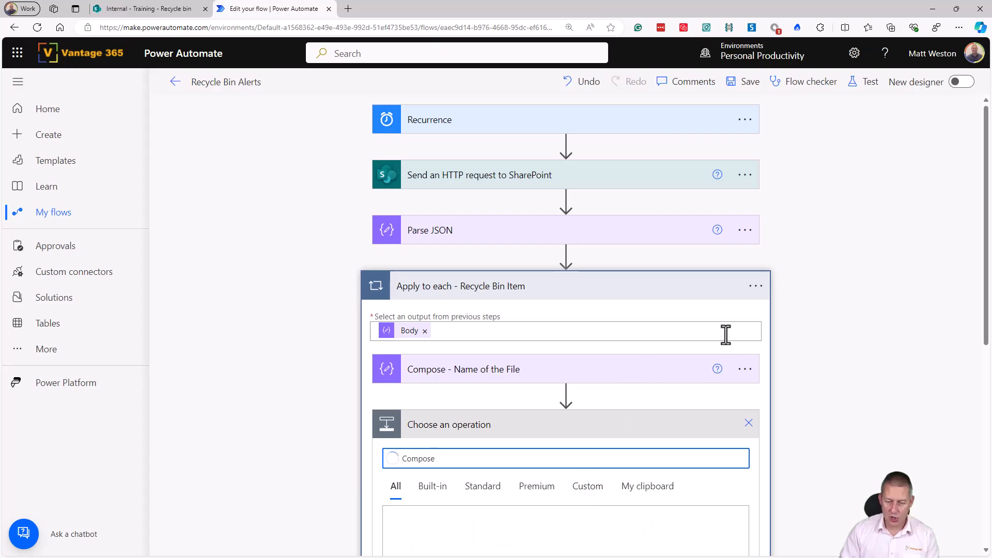
{"action": "scroll", "coordinate": [517, 344], "scroll_direction": "down", "scroll_amount": 3}
{"action": "left_click", "coordinate": [421, 499]}
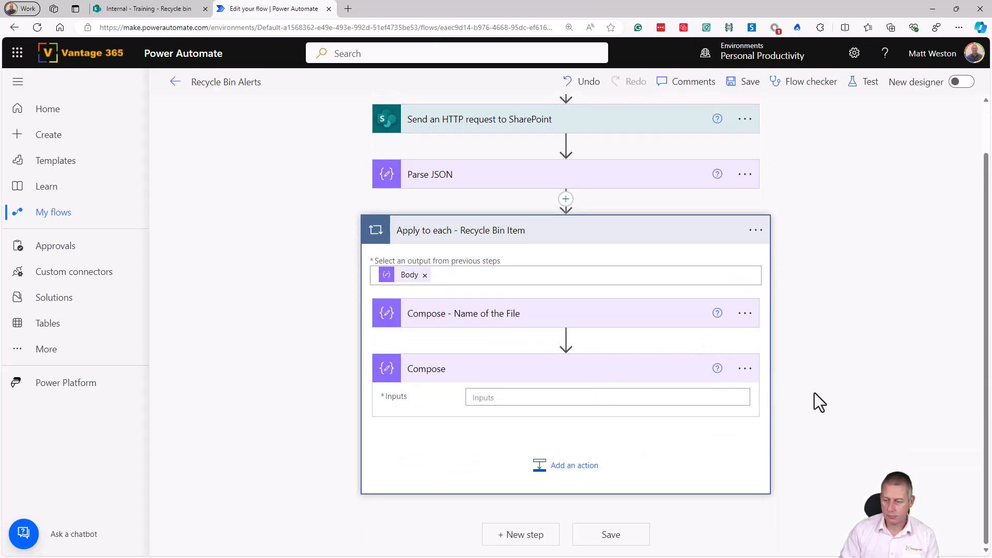
{"action": "left_click", "coordinate": [745, 369]}
{"action": "left_click", "coordinate": [813, 401]}
{"action": "left_click", "coordinate": [476, 368]}
{"action": "type", "text": "- Deleted By"}
{"action": "key", "text": "Return"}
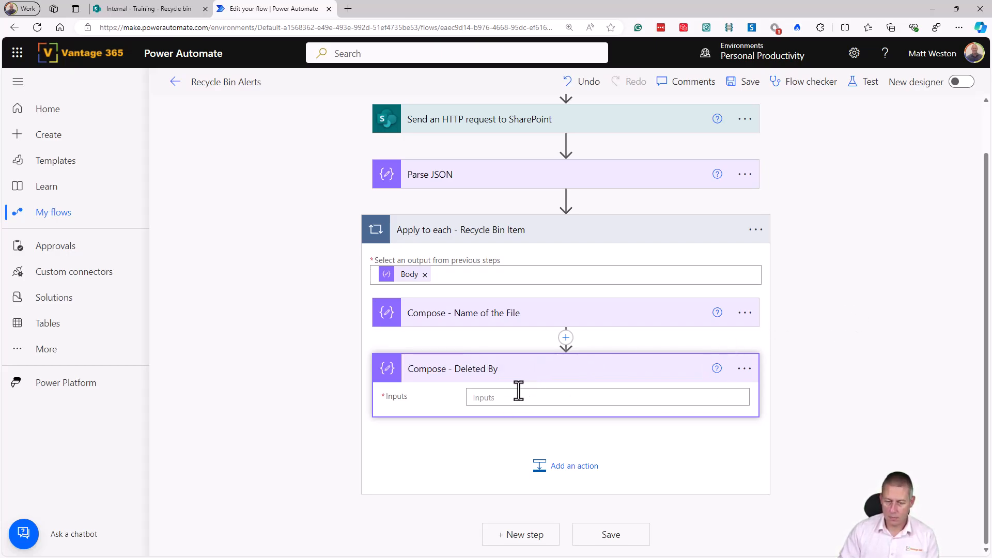
Set the input of Compose - Deleted By to the DeletedBy value from Parse JSON and collapse the action
{"action": "left_click", "coordinate": [518, 394]}
{"action": "scroll", "coordinate": [823, 366], "scroll_direction": "down", "scroll_amount": 3}
{"action": "left_click", "coordinate": [831, 344]}
{"action": "type", "text": "Delete"}
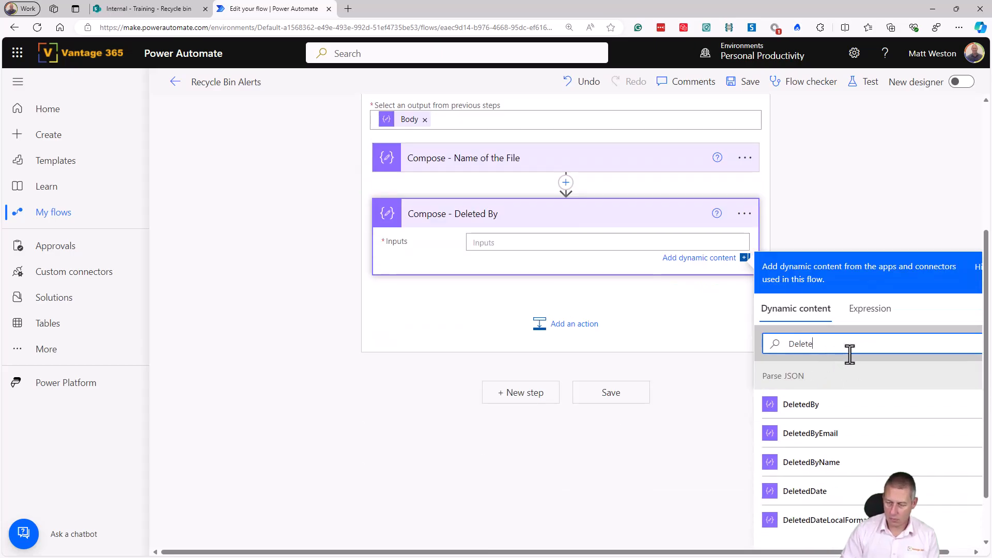
{"action": "type", "text": "d"}
{"action": "left_click", "coordinate": [864, 408]}
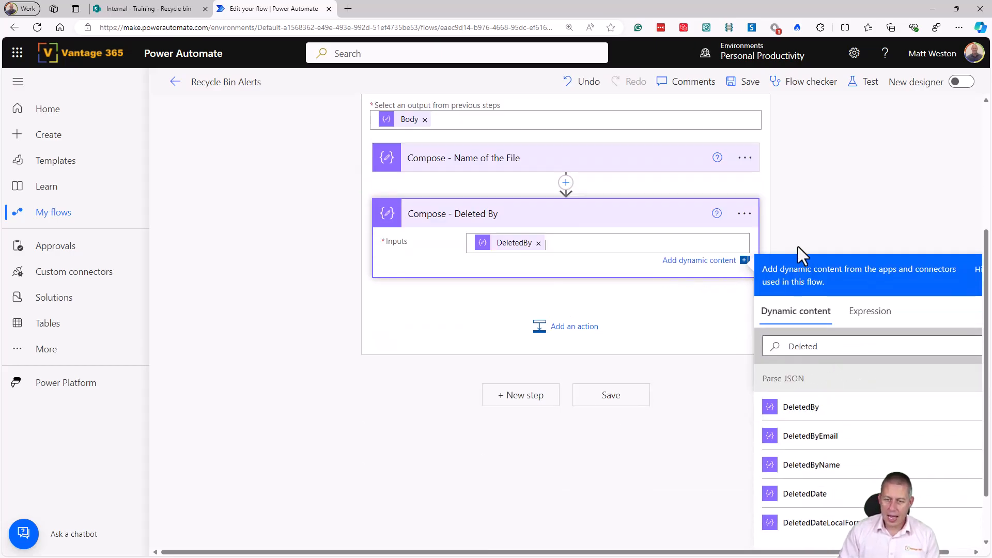
{"action": "scroll", "coordinate": [848, 197], "scroll_direction": "up", "scroll_amount": 1}
{"action": "scroll", "coordinate": [848, 196], "scroll_direction": "up", "scroll_amount": 2}
{"action": "left_click", "coordinate": [595, 328]}
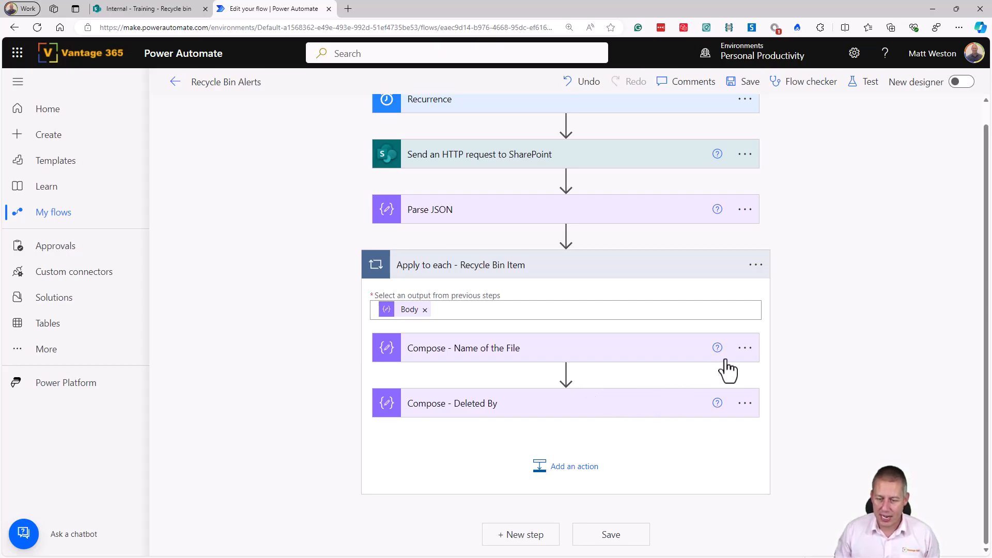
Save the flow, run a manual test and open the details of the run
{"action": "left_click", "coordinate": [870, 82]}
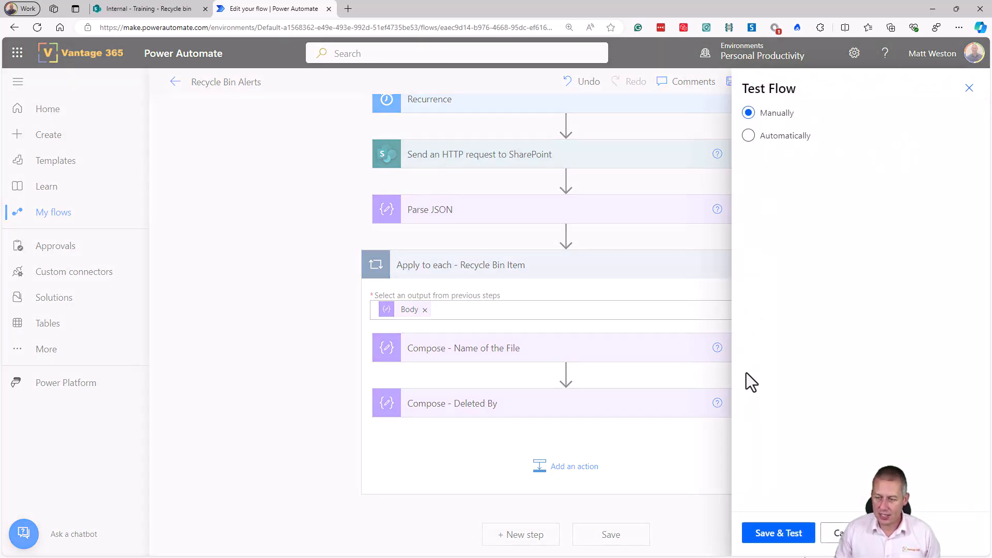
{"action": "left_click", "coordinate": [770, 537]}
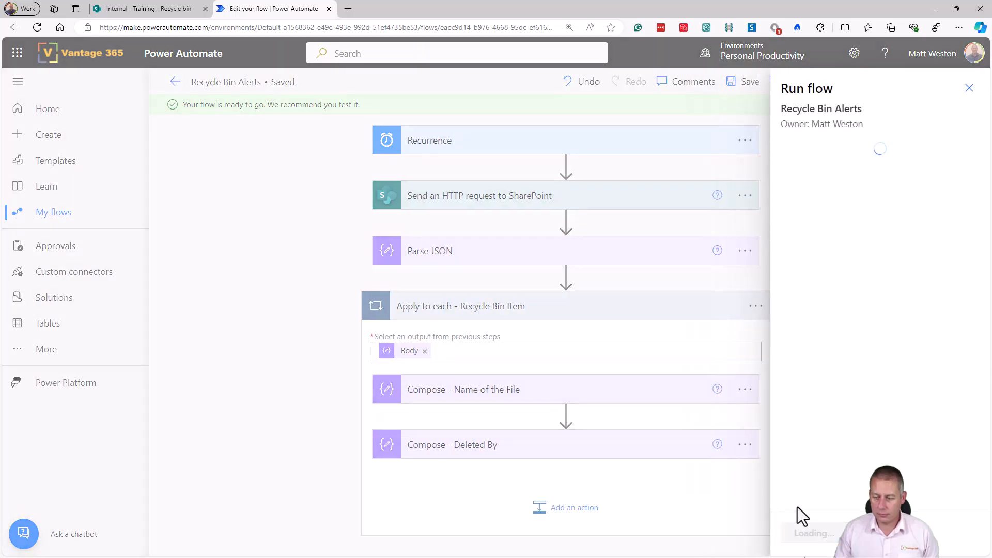
{"action": "left_click", "coordinate": [809, 533]}
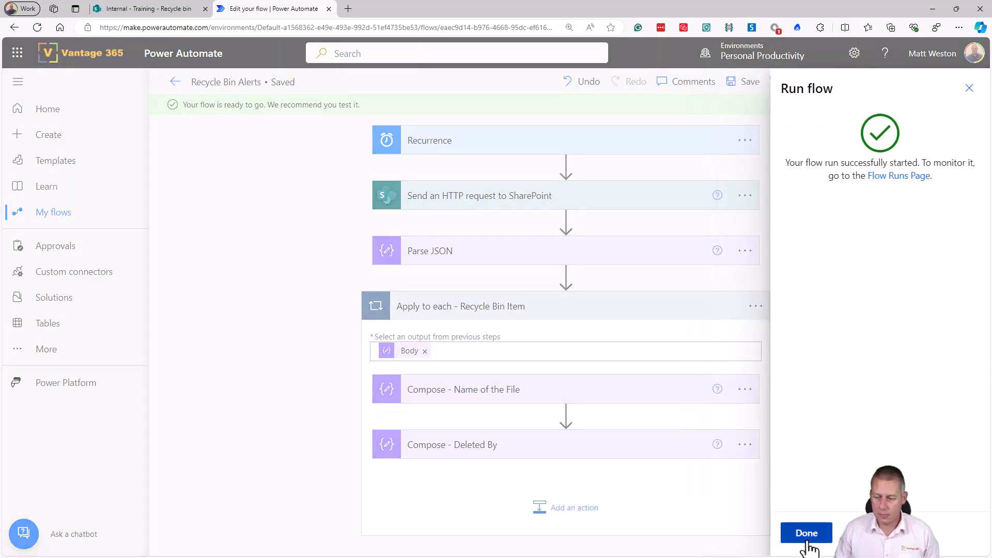
{"action": "left_click", "coordinate": [791, 530]}
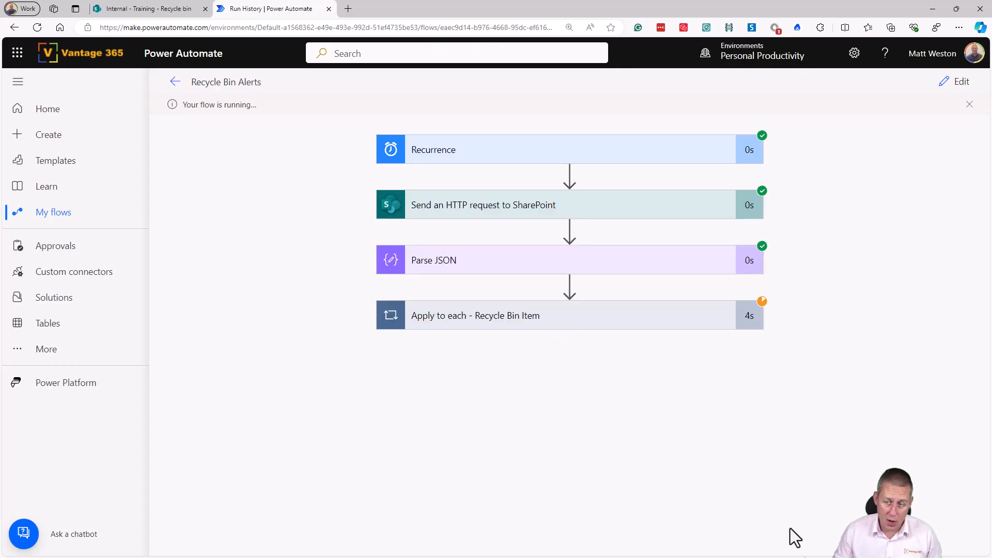
Examine the body returned by the SharePoint HTTP request and the inputs and outputs of Parse JSON in the run
{"action": "left_click", "coordinate": [473, 212]}
{"action": "scroll", "coordinate": [509, 331], "scroll_direction": "down", "scroll_amount": 5}
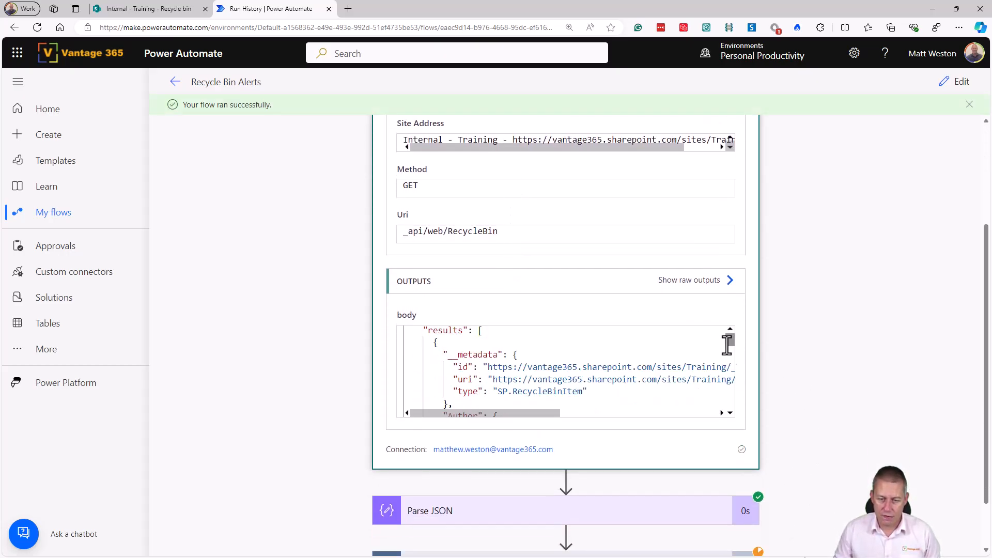
{"action": "scroll", "coordinate": [819, 366], "scroll_direction": "down", "scroll_amount": 1}
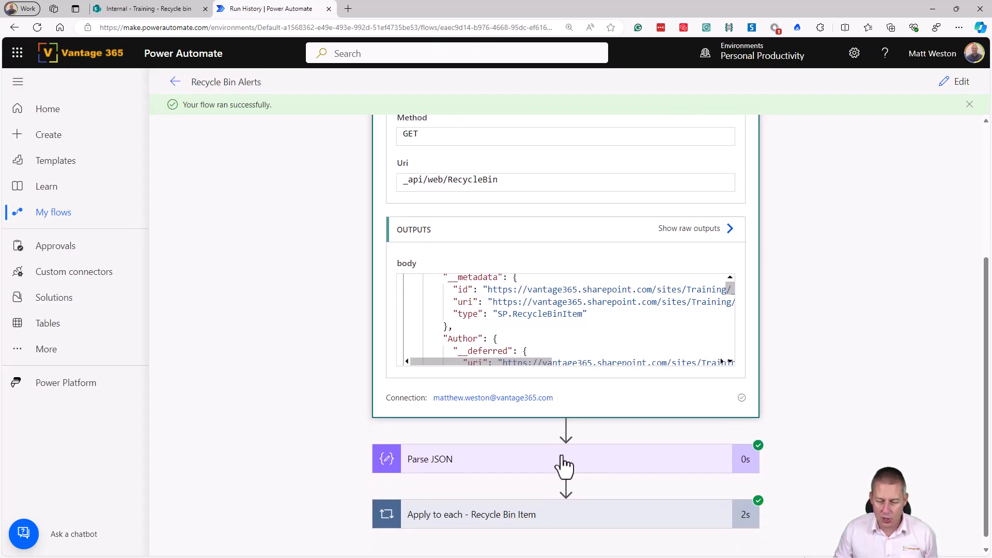
{"action": "scroll", "coordinate": [641, 465], "scroll_direction": "down", "scroll_amount": 1}
{"action": "scroll", "coordinate": [799, 383], "scroll_direction": "down", "scroll_amount": 3}
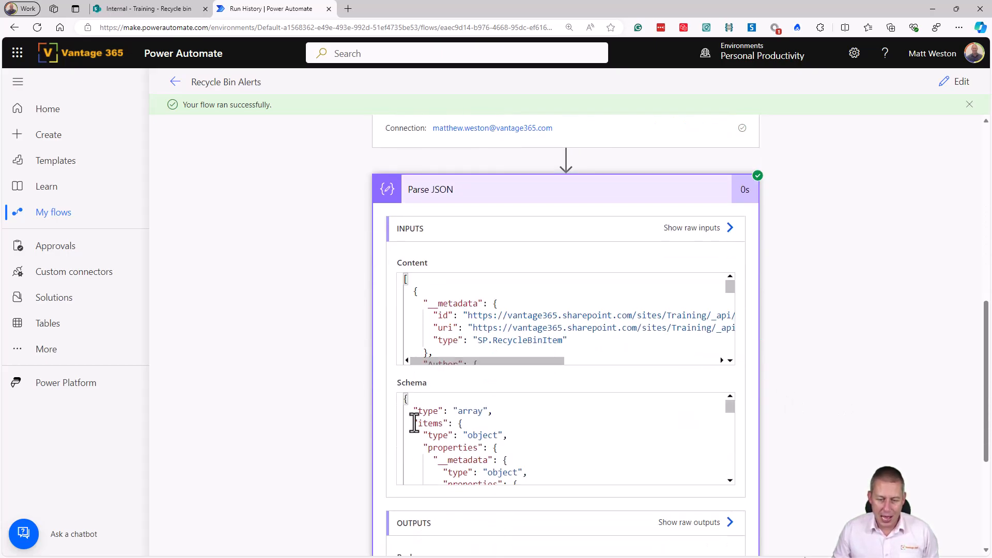
{"action": "scroll", "coordinate": [749, 455], "scroll_direction": "down", "scroll_amount": 2}
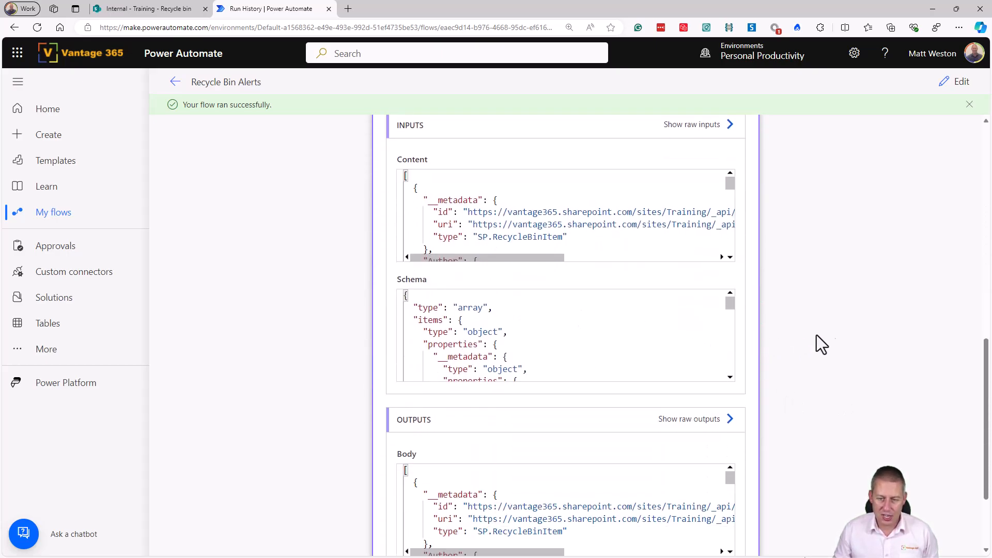
{"action": "scroll", "coordinate": [796, 414], "scroll_direction": "down", "scroll_amount": 2}
{"action": "scroll", "coordinate": [609, 394], "scroll_direction": "down", "scroll_amount": 2}
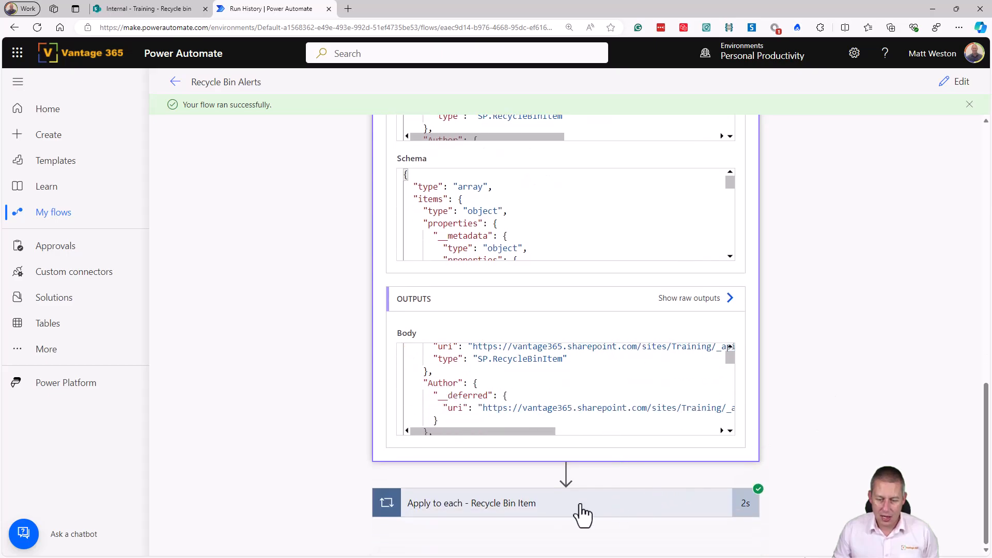
Examine the Name of the File and Deleted By outputs in the loop's first iteration, comparing them with the HTTP request's output
{"action": "scroll", "coordinate": [783, 410], "scroll_direction": "down", "scroll_amount": 3}
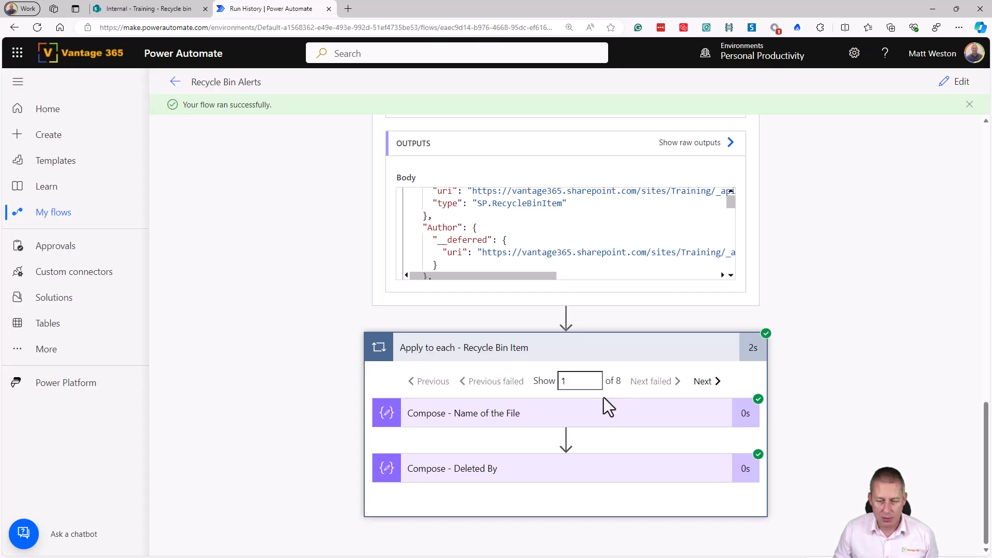
{"action": "left_click", "coordinate": [465, 420]}
{"action": "scroll", "coordinate": [638, 437], "scroll_direction": "down", "scroll_amount": 4}
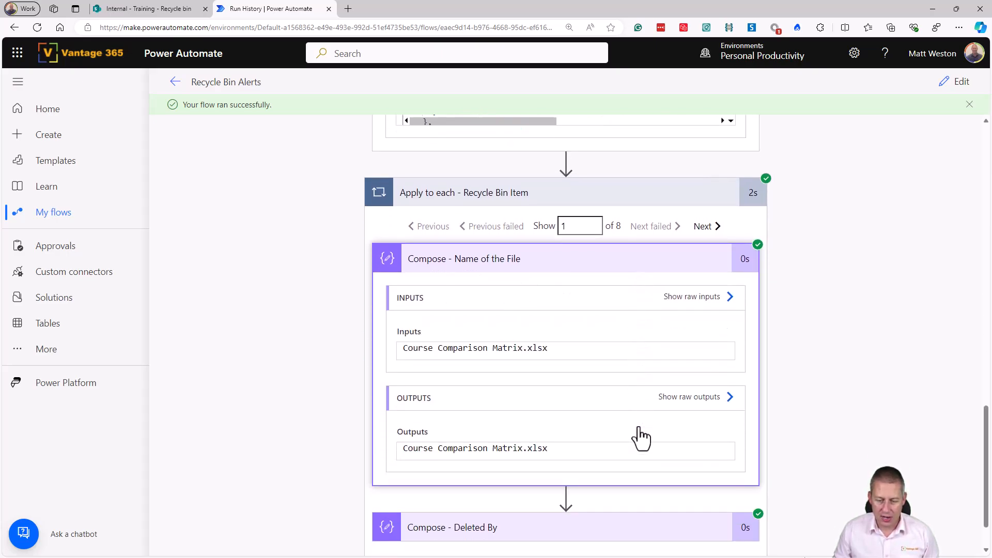
{"action": "left_click", "coordinate": [556, 473]}
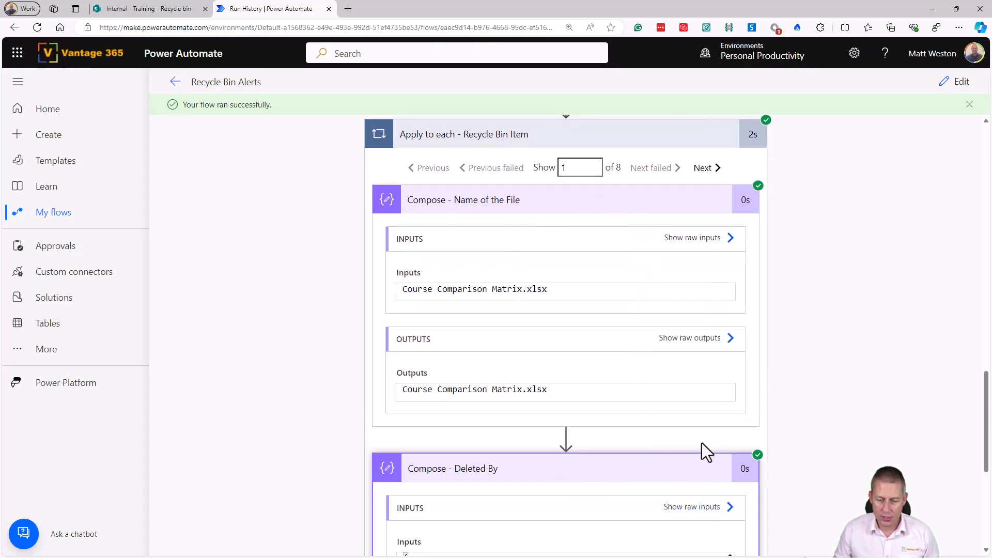
{"action": "scroll", "coordinate": [668, 397], "scroll_direction": "down", "scroll_amount": 6}
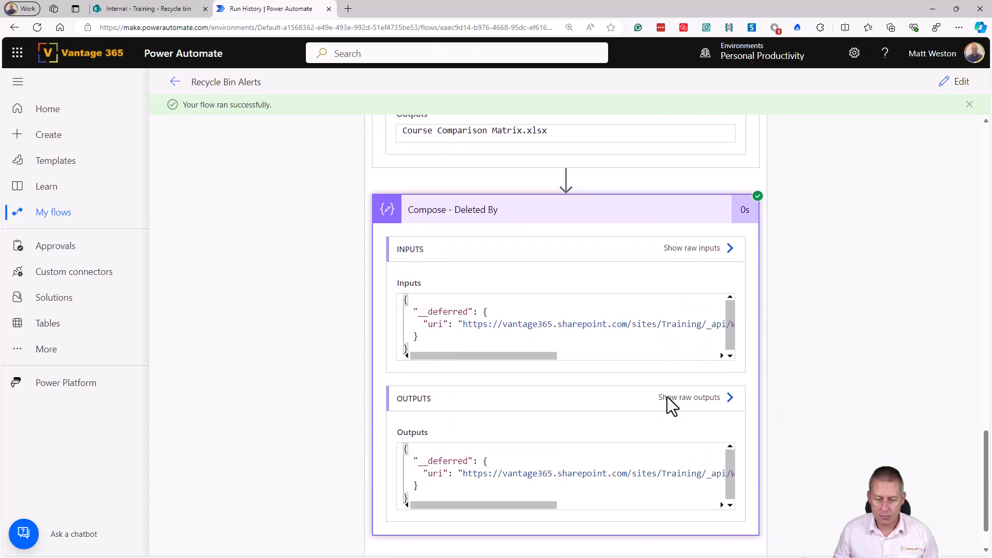
{"action": "scroll", "coordinate": [853, 343], "scroll_direction": "up", "scroll_amount": 10}
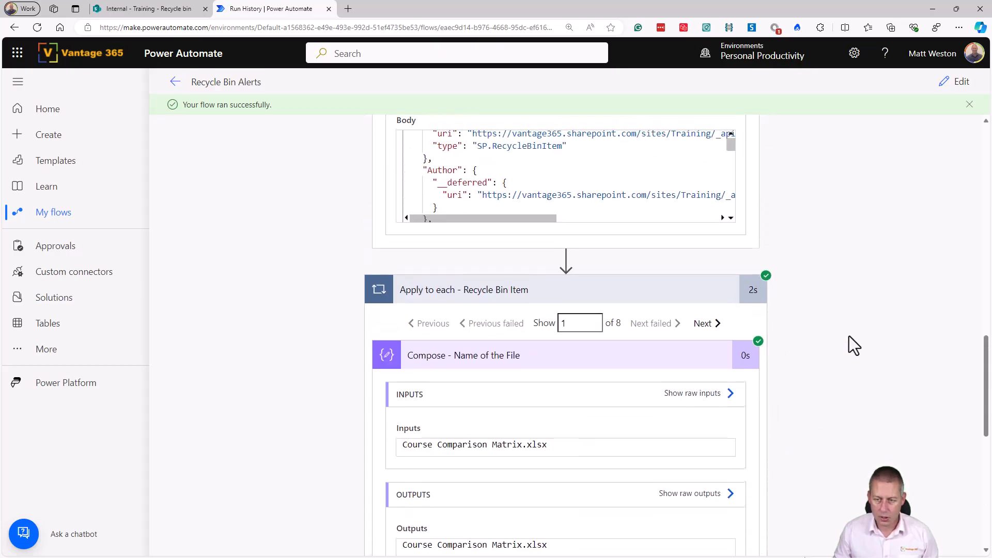
{"action": "scroll", "coordinate": [849, 336], "scroll_direction": "up", "scroll_amount": 10}
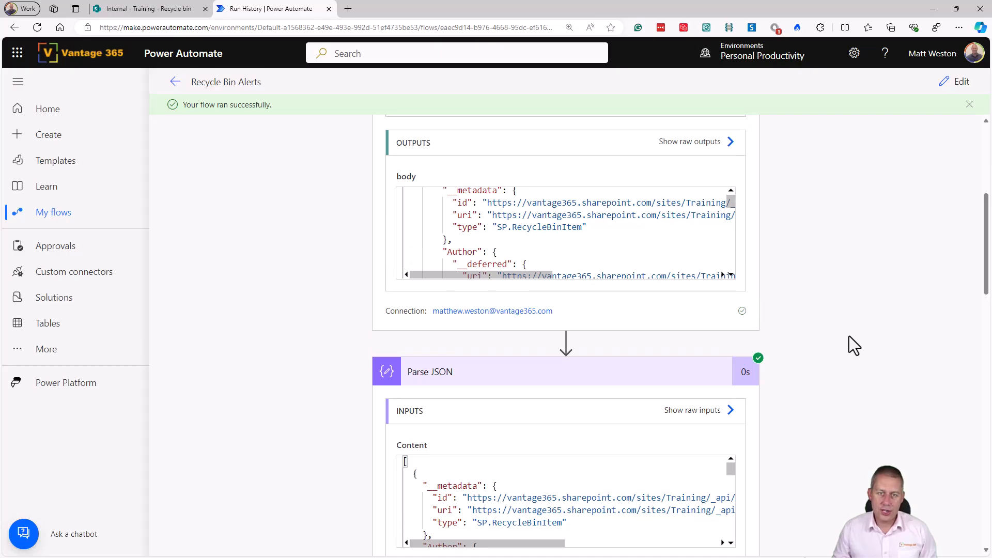
{"action": "scroll", "coordinate": [849, 336], "scroll_direction": "up", "scroll_amount": 1}
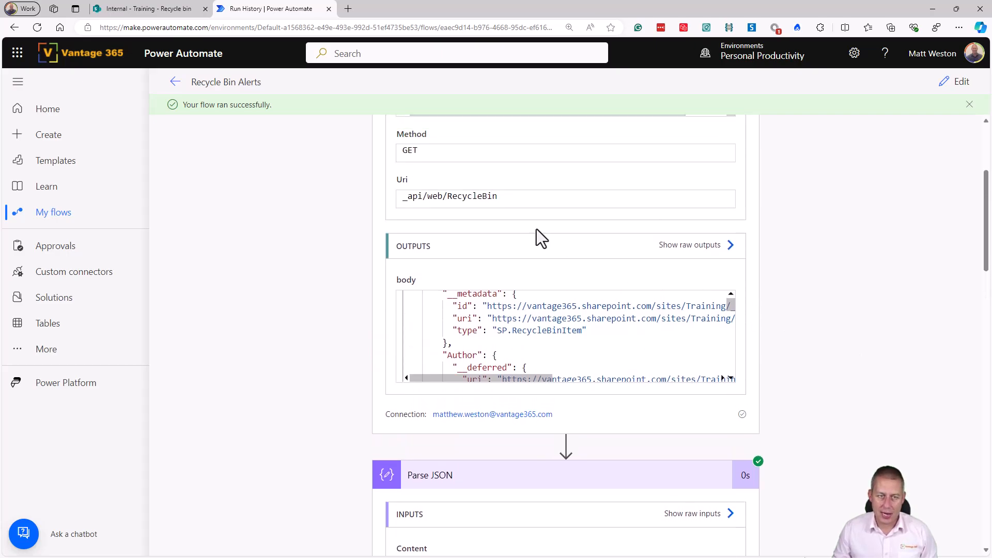
Switch to the Internal - Training recycle bin, select all its items and check how many there are
{"action": "left_click", "coordinate": [161, 12]}
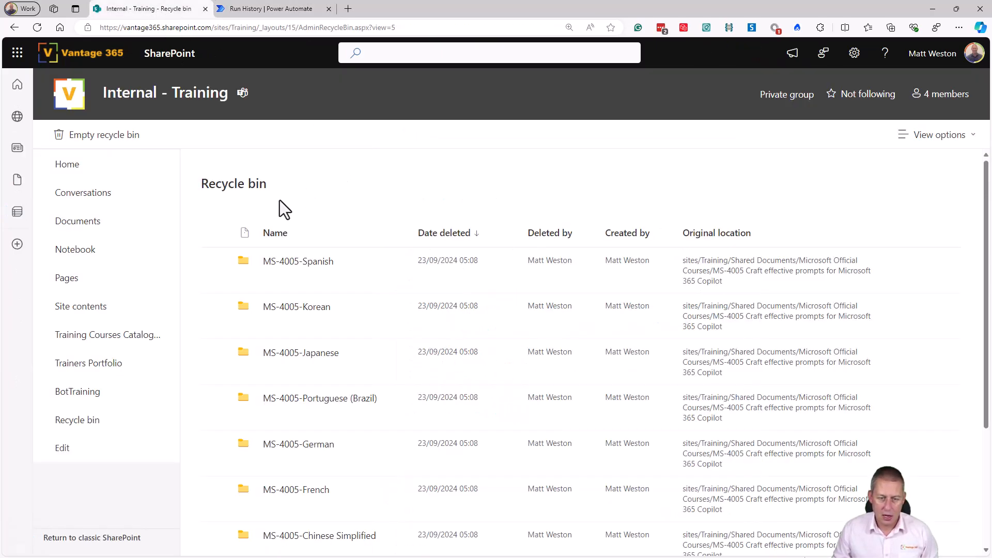
{"action": "left_click", "coordinate": [216, 233]}
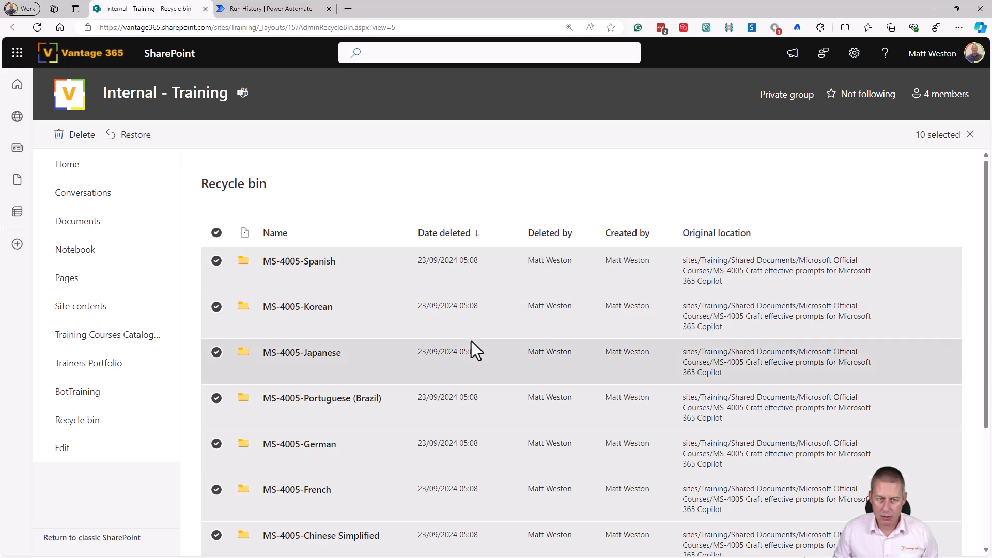
{"action": "scroll", "coordinate": [471, 341], "scroll_direction": "down", "scroll_amount": 3}
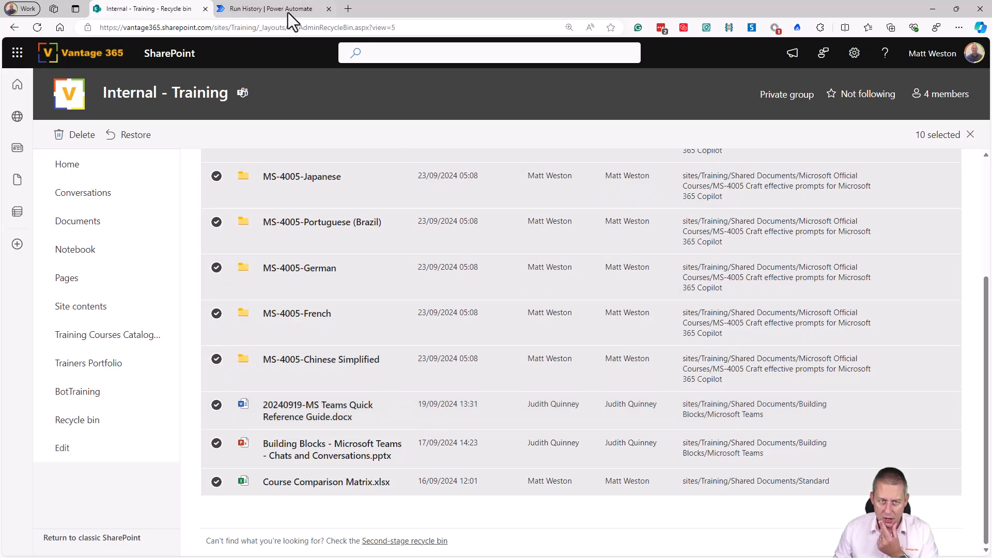
Return to the flow run and compare the Apply to each iteration count with the number of recycle bin items
{"action": "left_click", "coordinate": [288, 12]}
{"action": "scroll", "coordinate": [795, 389], "scroll_direction": "up", "scroll_amount": 4}
{"action": "scroll", "coordinate": [792, 389], "scroll_direction": "down", "scroll_amount": 8}
{"action": "scroll", "coordinate": [790, 387], "scroll_direction": "down", "scroll_amount": 2}
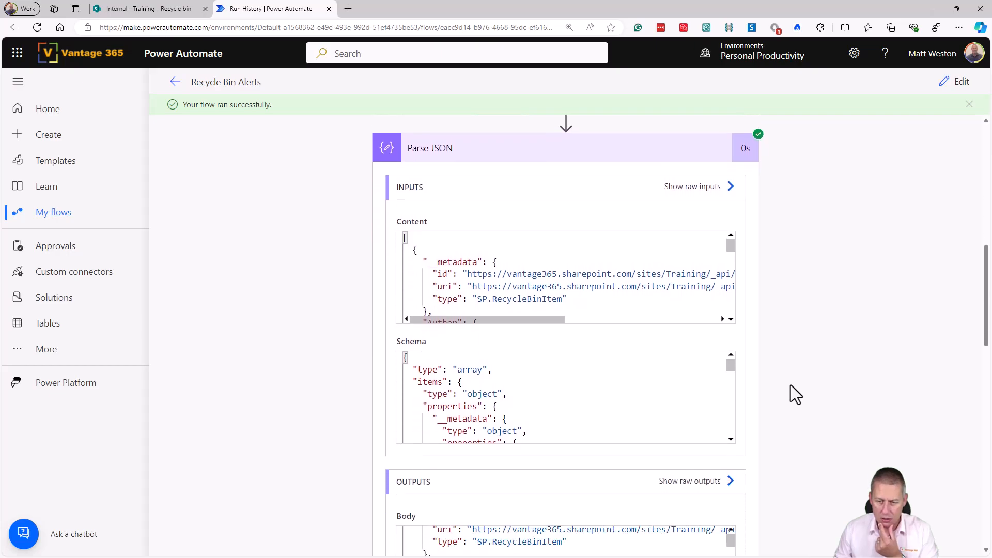
{"action": "scroll", "coordinate": [791, 385], "scroll_direction": "down", "scroll_amount": 6}
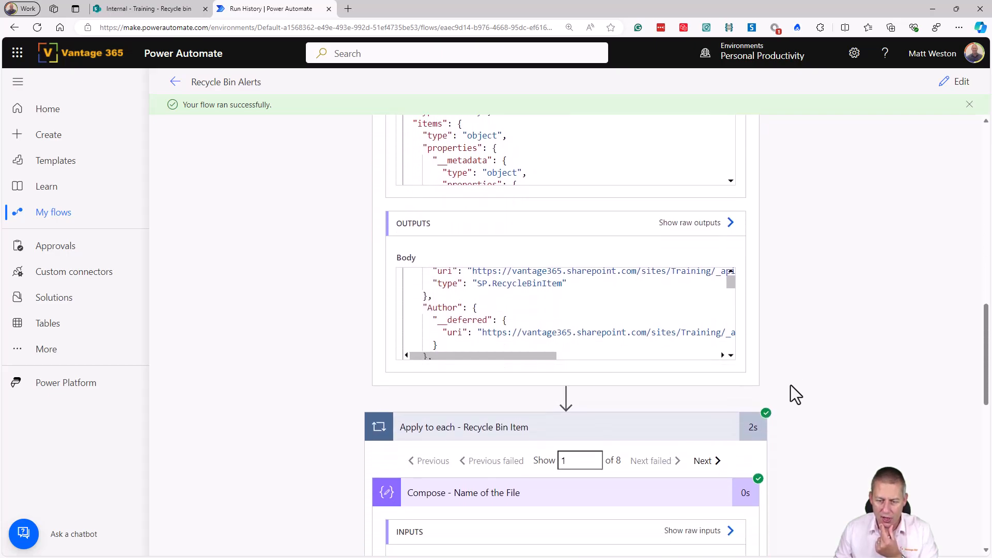
{"action": "scroll", "coordinate": [709, 405], "scroll_direction": "down", "scroll_amount": 2}
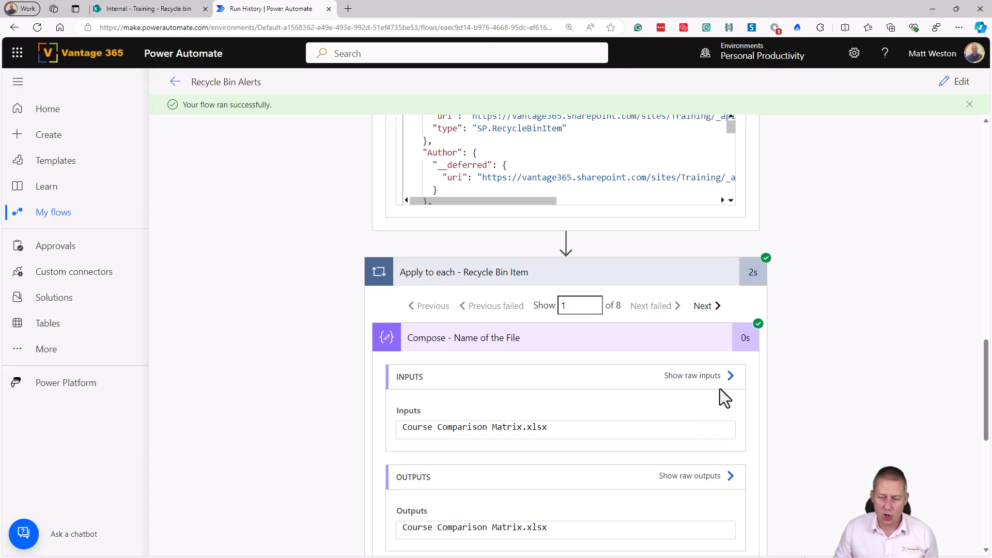
{"action": "scroll", "coordinate": [767, 350], "scroll_direction": "up", "scroll_amount": 1}
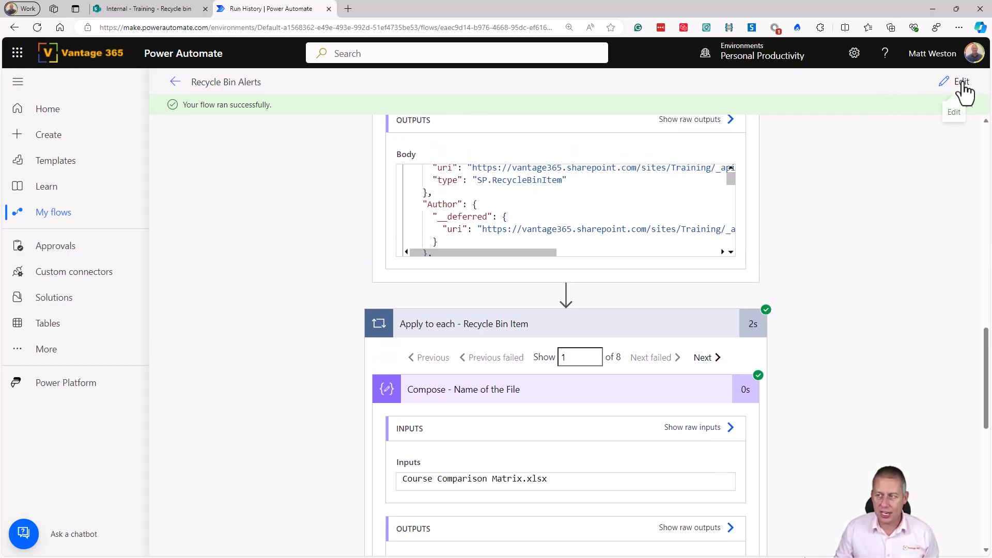
Review the run again from the SharePoint HTTP request's URI down to the Compose outputs inside the loop
{"action": "scroll", "coordinate": [698, 233], "scroll_direction": "up", "scroll_amount": 2}
{"action": "scroll", "coordinate": [845, 285], "scroll_direction": "up", "scroll_amount": 15}
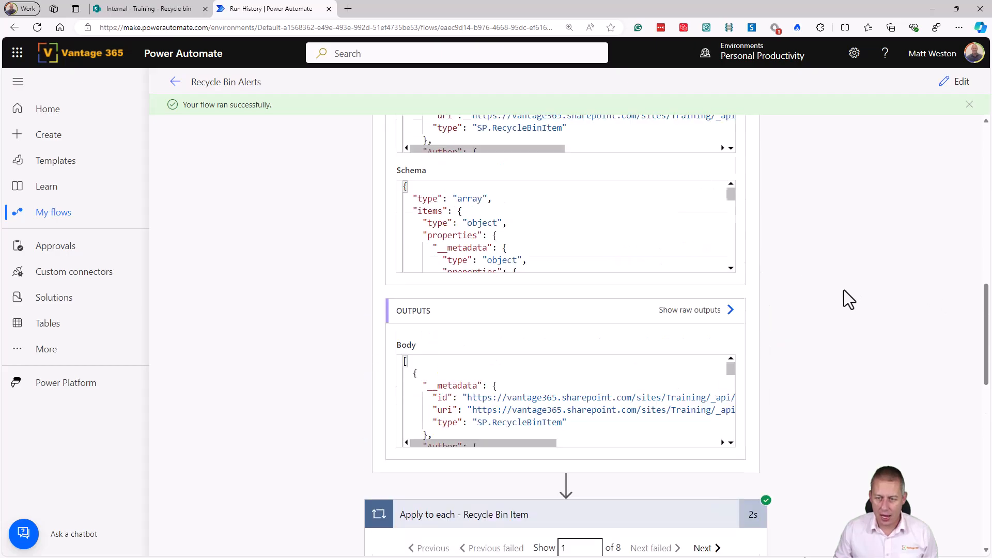
{"action": "scroll", "coordinate": [466, 321], "scroll_direction": "up", "scroll_amount": 2}
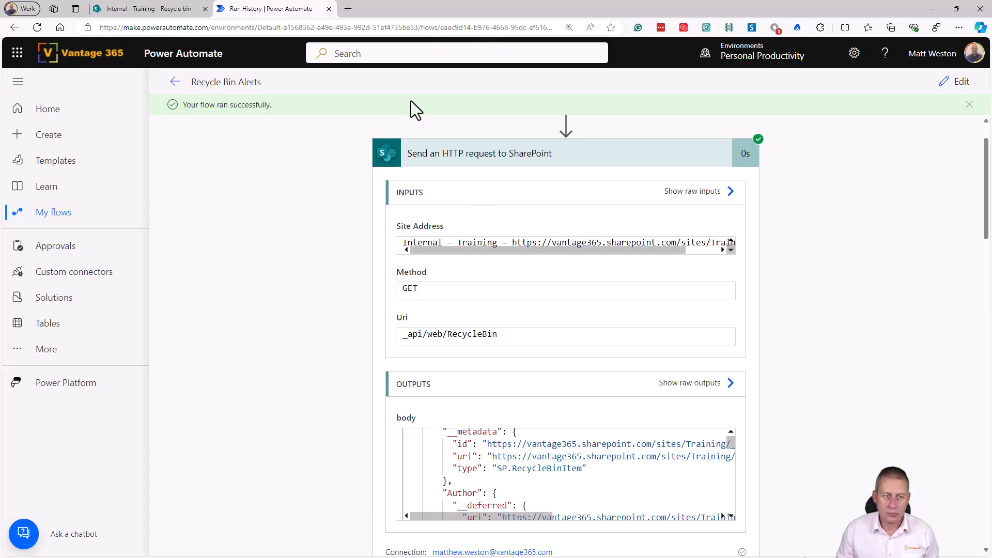
{"action": "scroll", "coordinate": [824, 316], "scroll_direction": "down", "scroll_amount": 10}
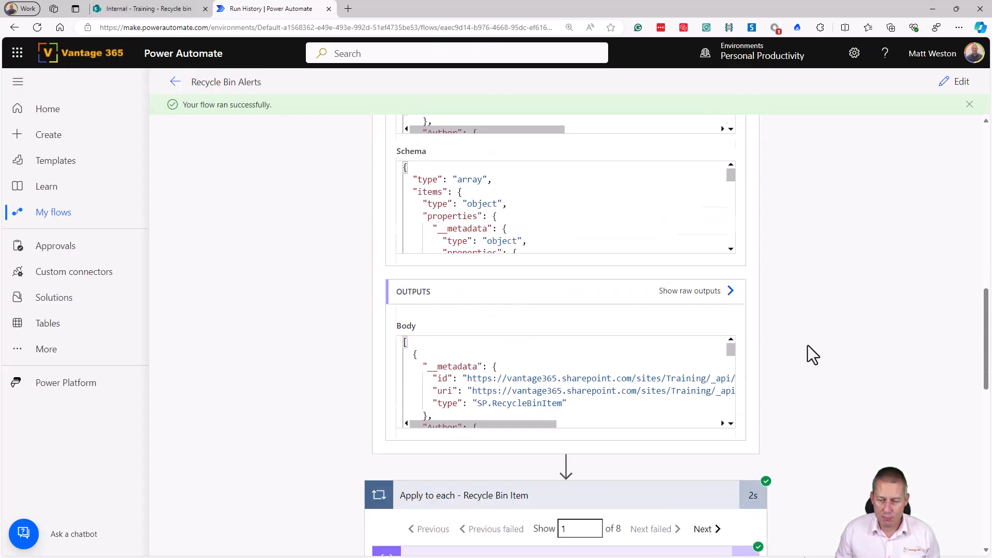
{"action": "scroll", "coordinate": [808, 344], "scroll_direction": "down", "scroll_amount": 10}
{"action": "scroll", "coordinate": [827, 340], "scroll_direction": "up", "scroll_amount": 3}
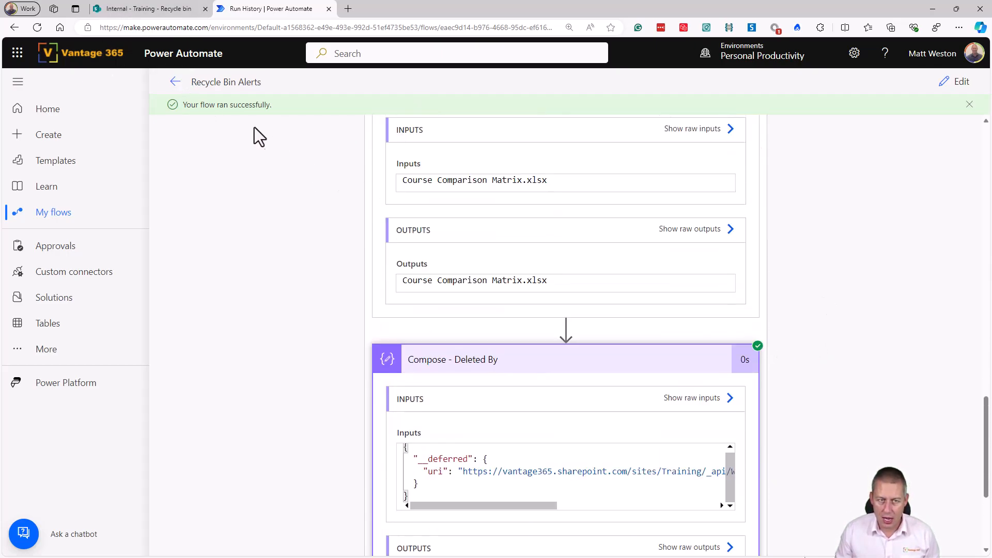
Compare the recycle bin's Deleted by column with the complete output of Compose - Deleted By in the run
{"action": "left_click", "coordinate": [151, 12]}
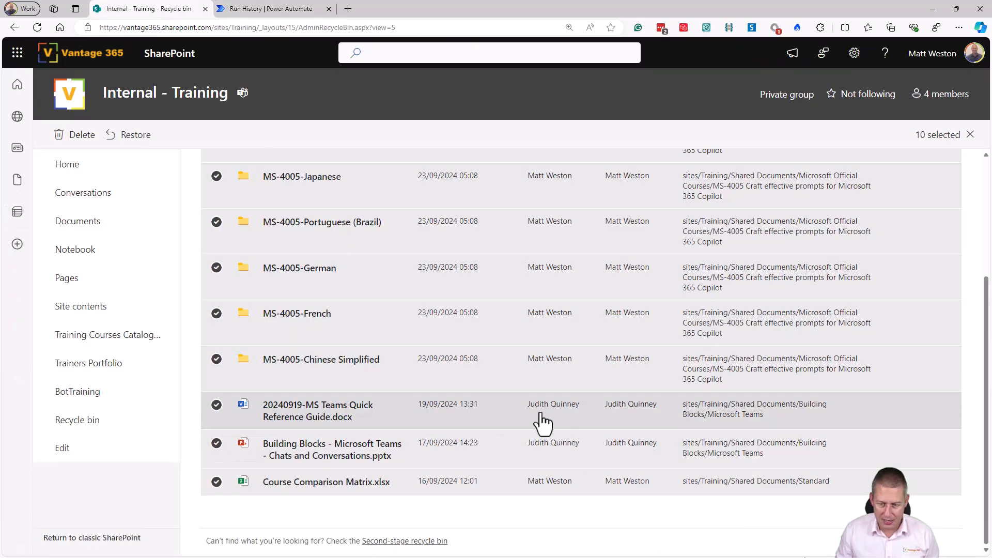
{"action": "left_click", "coordinate": [266, 11]}
{"action": "scroll", "coordinate": [824, 322], "scroll_direction": "down", "scroll_amount": 4}
{"action": "scroll", "coordinate": [784, 358], "scroll_direction": "up", "scroll_amount": 3}
{"action": "scroll", "coordinate": [676, 324], "scroll_direction": "up", "scroll_amount": 2}
{"action": "scroll", "coordinate": [537, 212], "scroll_direction": "up", "scroll_amount": 1}
{"action": "left_click", "coordinate": [543, 205]}
{"action": "scroll", "coordinate": [672, 227], "scroll_direction": "down", "scroll_amount": 1}
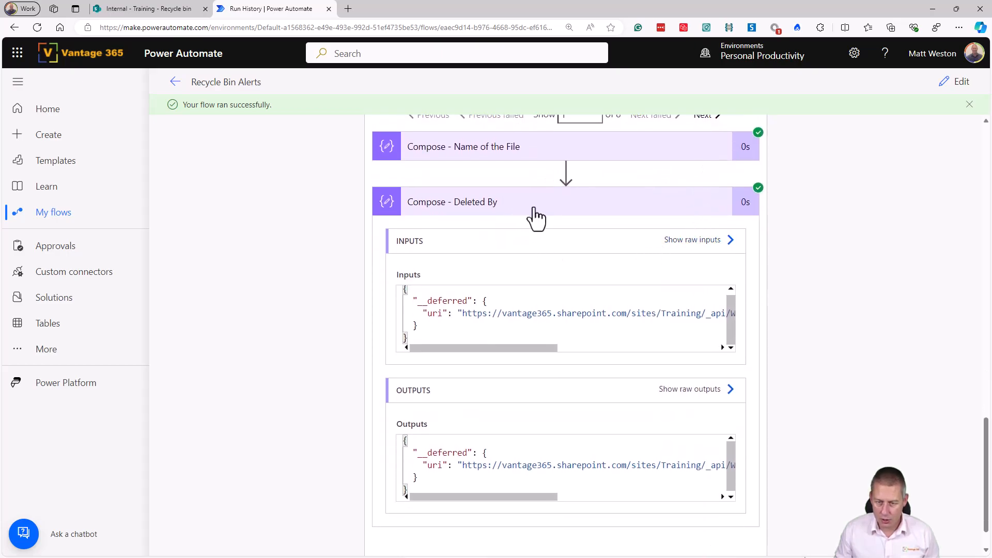
{"action": "scroll", "coordinate": [620, 403], "scroll_direction": "down", "scroll_amount": 1}
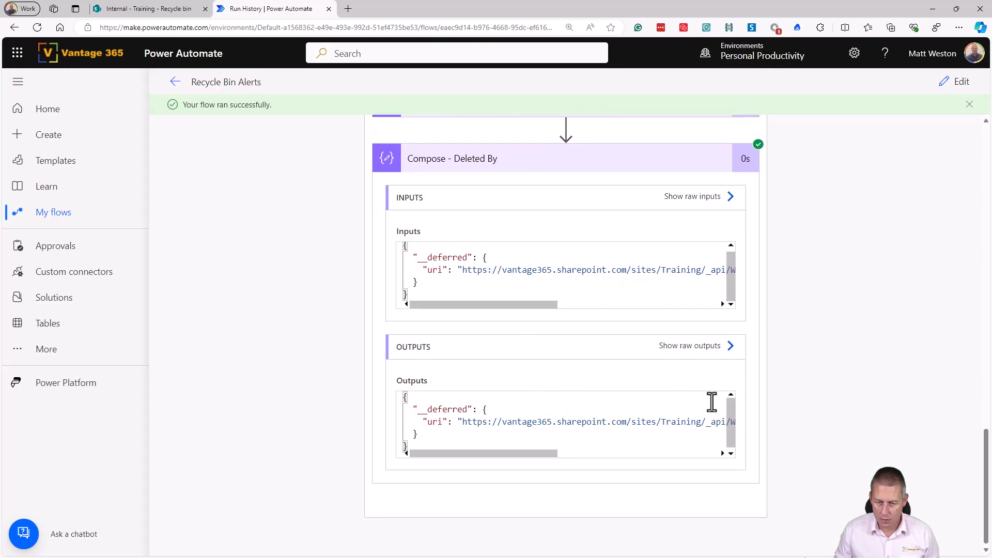
{"action": "left_click_drag", "start_coordinate": [507, 453], "coordinate": [688, 464]}
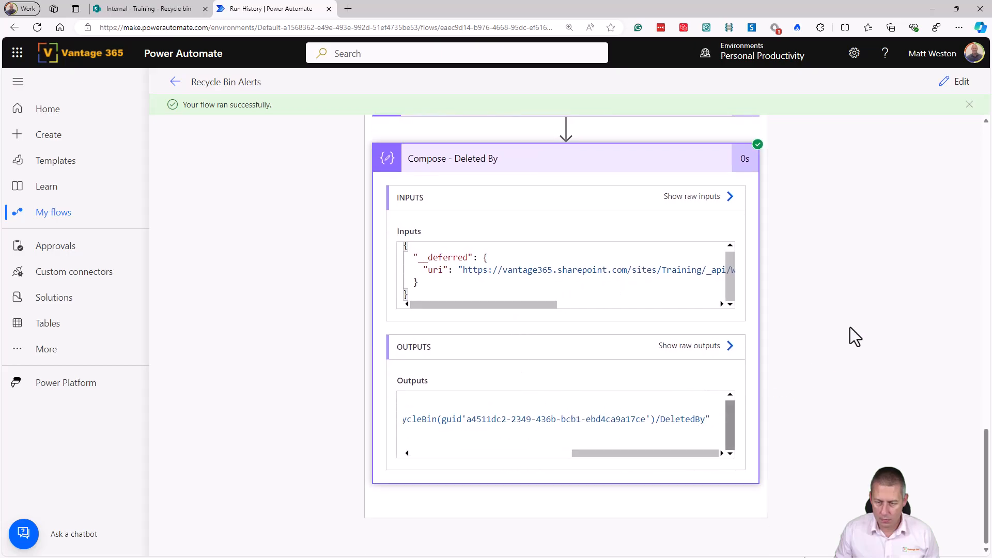
Edit the flow and replace the input of Compose - Deleted By with the DeletedByName value from Parse JSON
{"action": "left_click", "coordinate": [953, 87]}
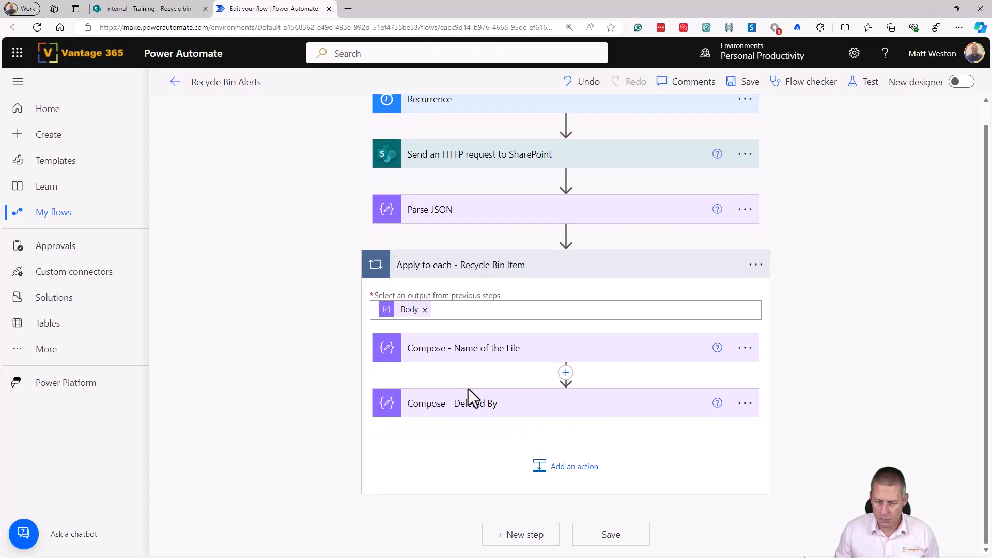
{"action": "left_click", "coordinate": [710, 412]}
{"action": "left_click", "coordinate": [536, 396]}
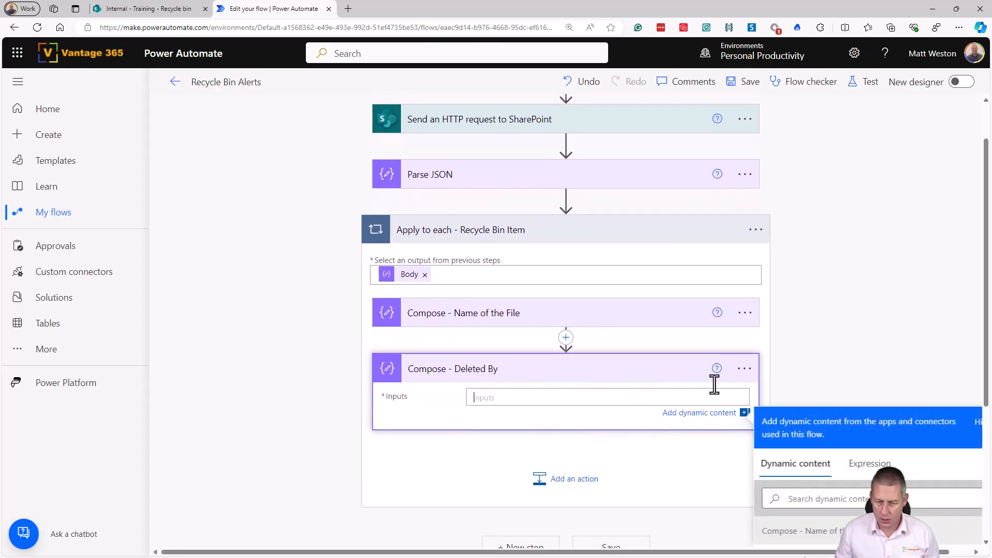
{"action": "left_click", "coordinate": [869, 344]}
{"action": "type", "text": "D"}
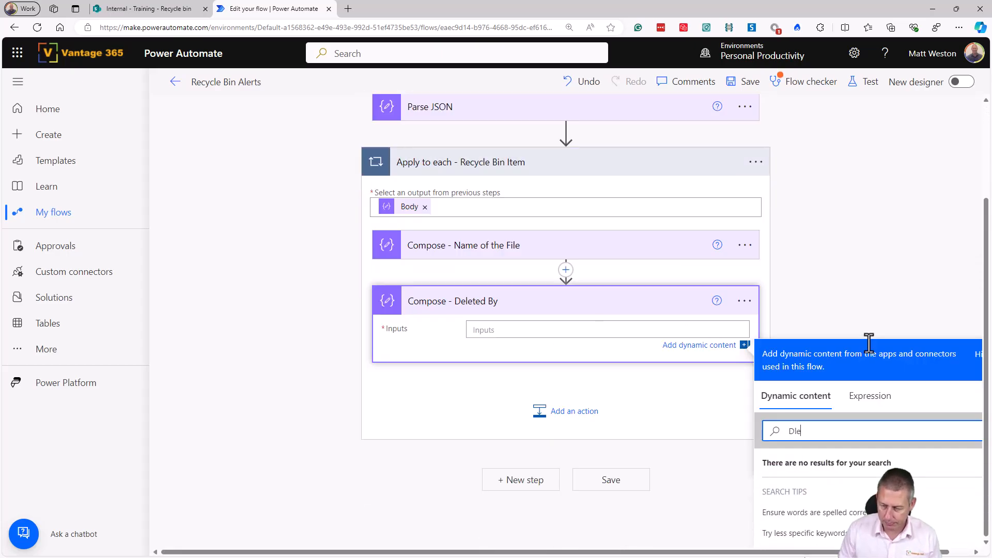
{"action": "type", "text": "elet"}
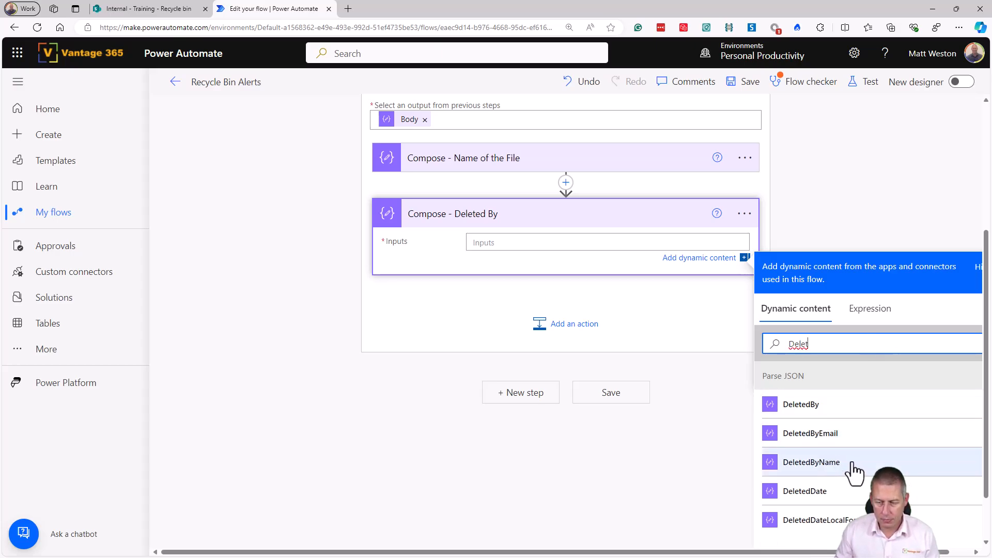
{"action": "left_click", "coordinate": [812, 462]}
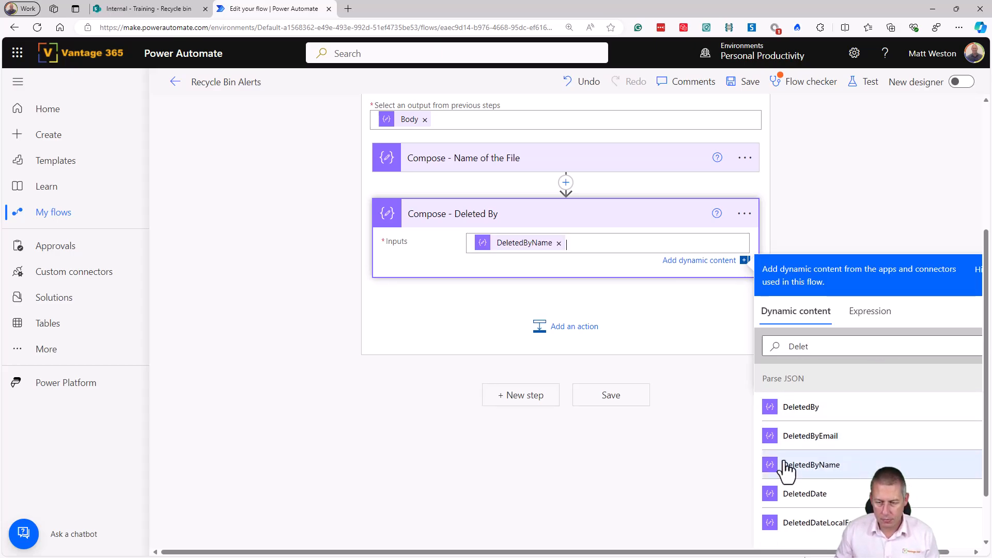
Save the flow with the changed Compose input, test it manually and open the run's details
{"action": "left_click", "coordinate": [853, 83]}
{"action": "left_click", "coordinate": [777, 115]}
{"action": "left_click", "coordinate": [760, 538]}
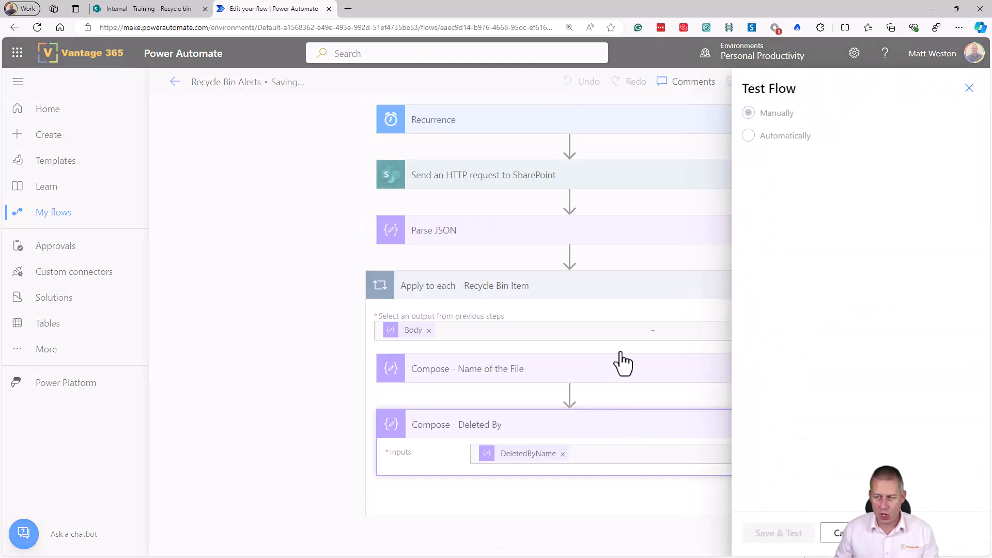
{"action": "left_click", "coordinate": [812, 538]}
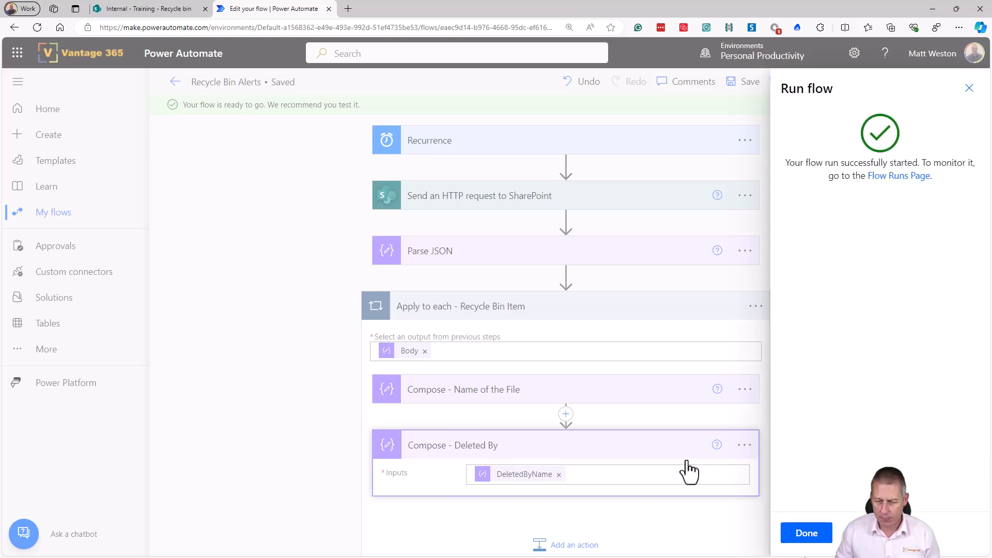
{"action": "left_click", "coordinate": [824, 532]}
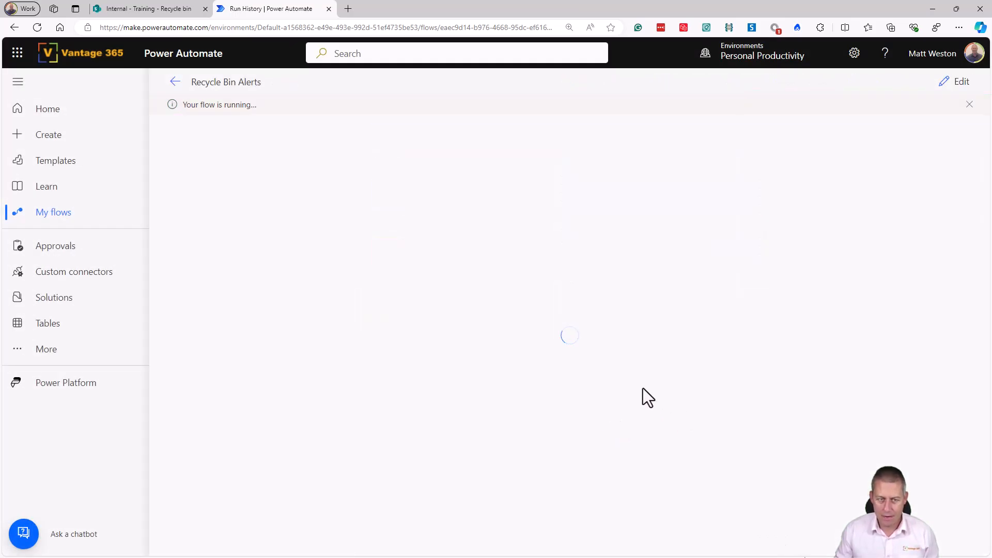
Examine the Compose - Deleted By output across the Apply to each iterations up to iteration 8
{"action": "left_click", "coordinate": [598, 324]}
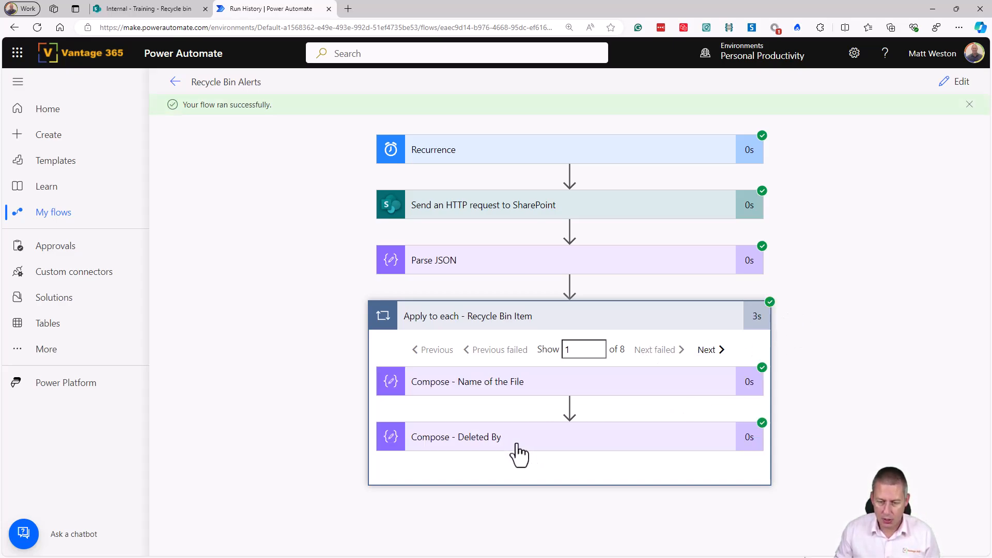
{"action": "left_click", "coordinate": [660, 439]}
{"action": "scroll", "coordinate": [647, 419], "scroll_direction": "down", "scroll_amount": 3}
{"action": "left_click", "coordinate": [704, 170]}
{"action": "left_click", "coordinate": [704, 170]}
{"action": "left_click", "coordinate": [704, 171]}
{"action": "left_click", "coordinate": [704, 169]}
{"action": "left_click", "coordinate": [704, 169]}
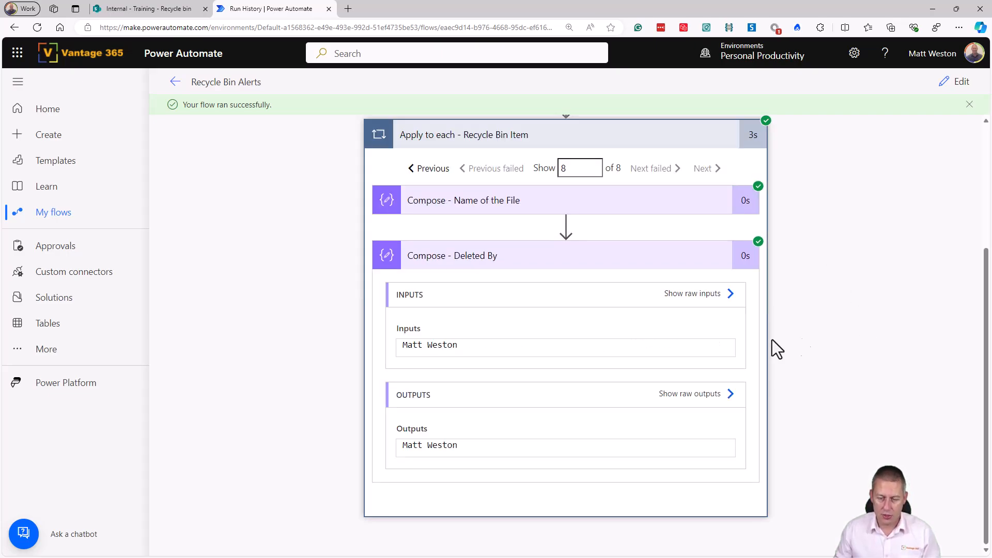
Edit the flow and change the Uri of Send an HTTP request to SharePoint to _api/site/RecycleBin
{"action": "left_click", "coordinate": [965, 84]}
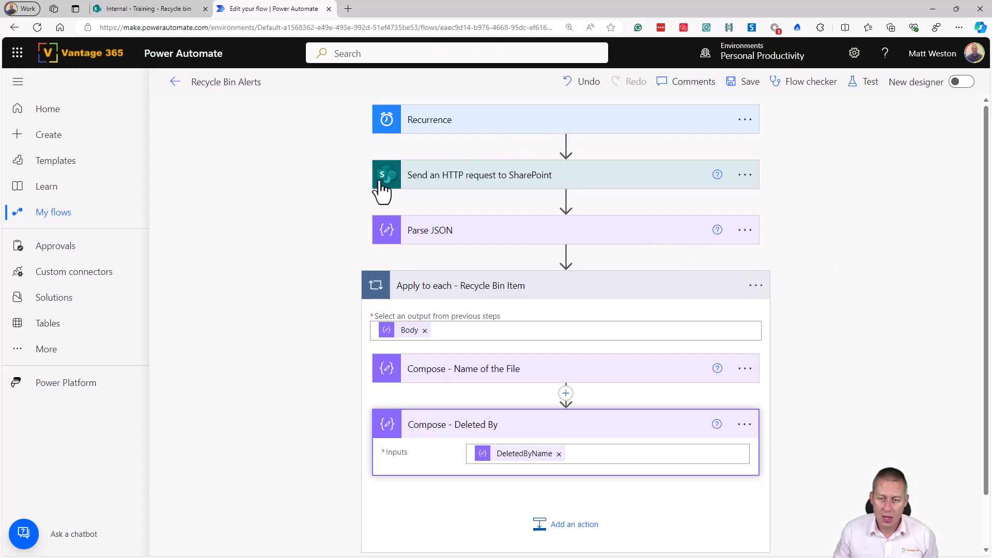
{"action": "left_click", "coordinate": [533, 206]}
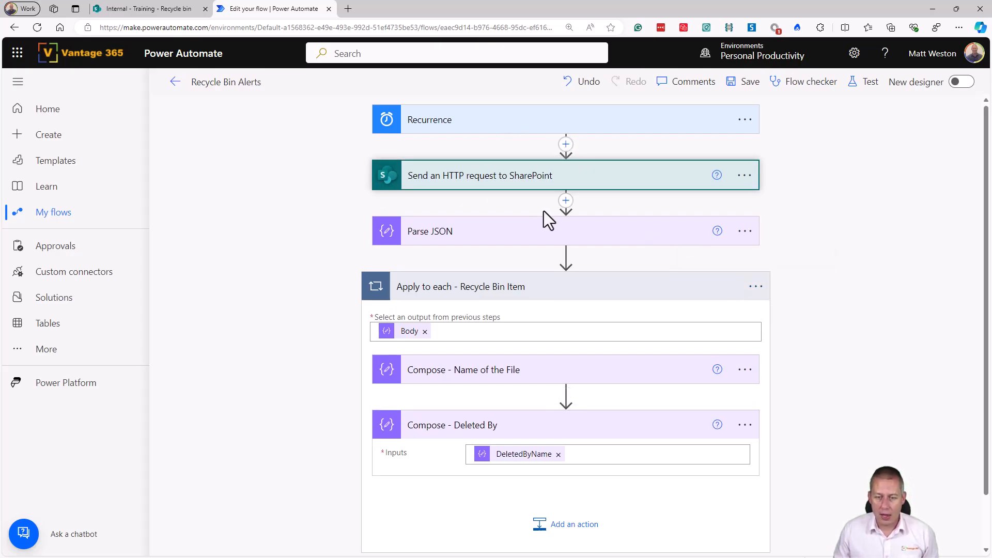
{"action": "left_click", "coordinate": [490, 186]}
{"action": "double_click", "coordinate": [493, 251]}
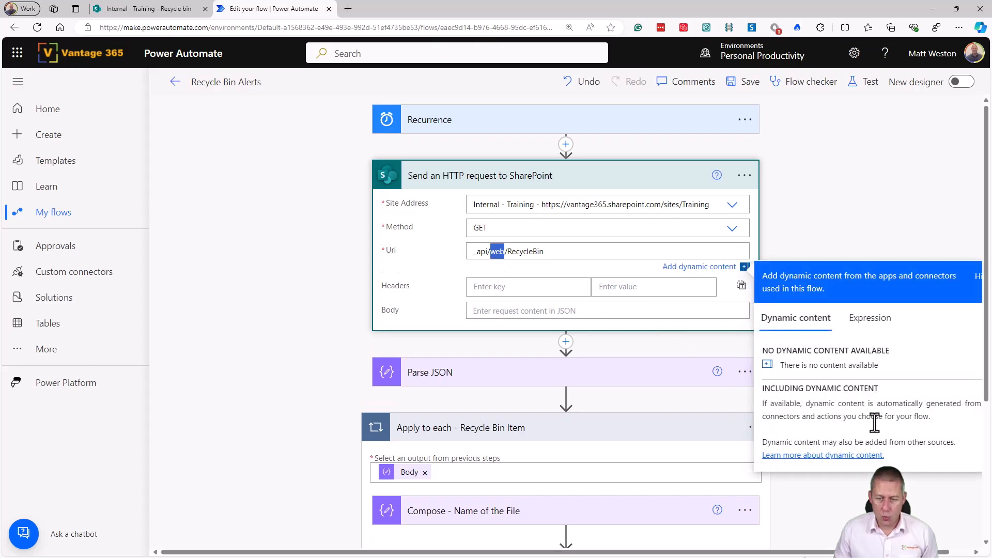
{"action": "type", "text": "site"}
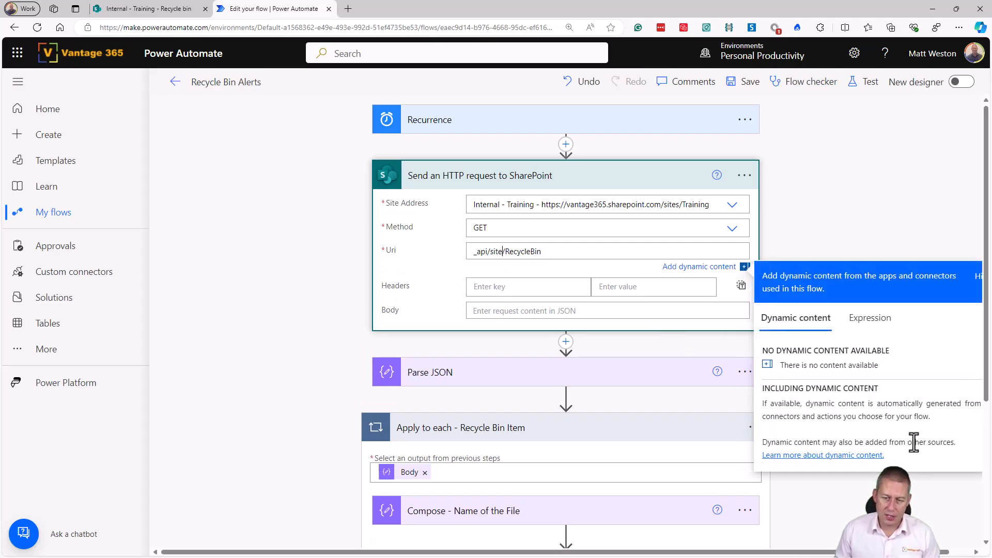
{"action": "left_click", "coordinate": [837, 200]}
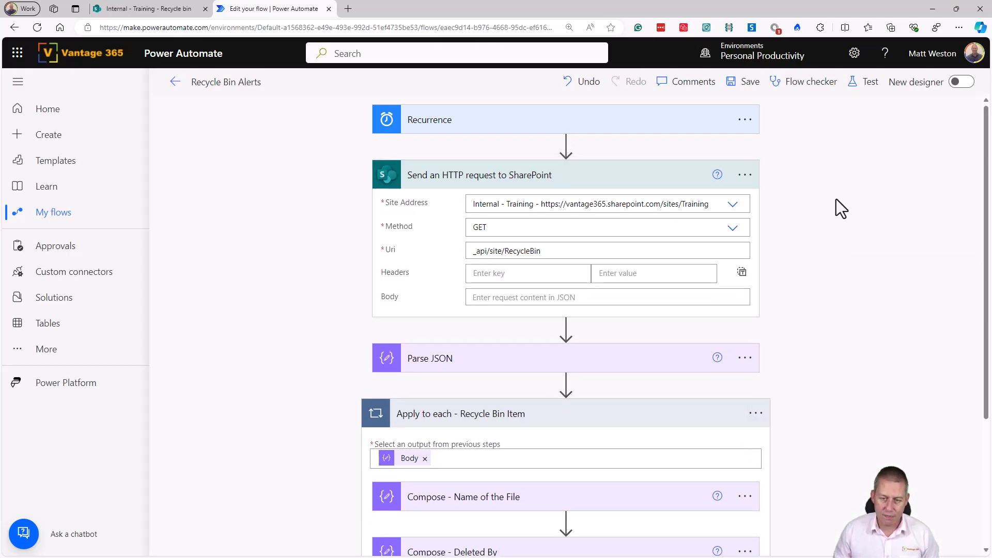
Save and manually test the flow with the site-level URI, and expand Apply to each - Recycle Bin Item in the run
{"action": "left_click", "coordinate": [871, 82]}
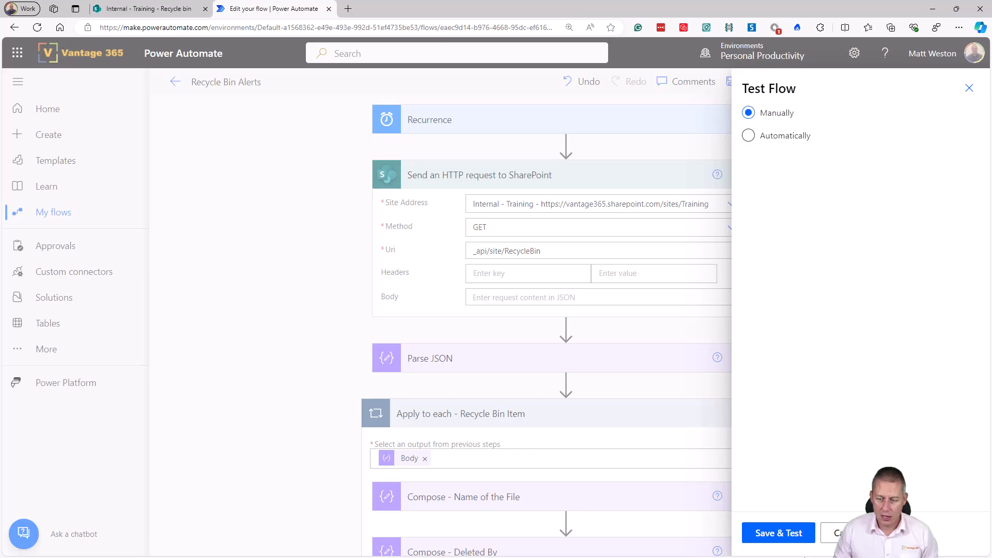
{"action": "left_click", "coordinate": [801, 536]}
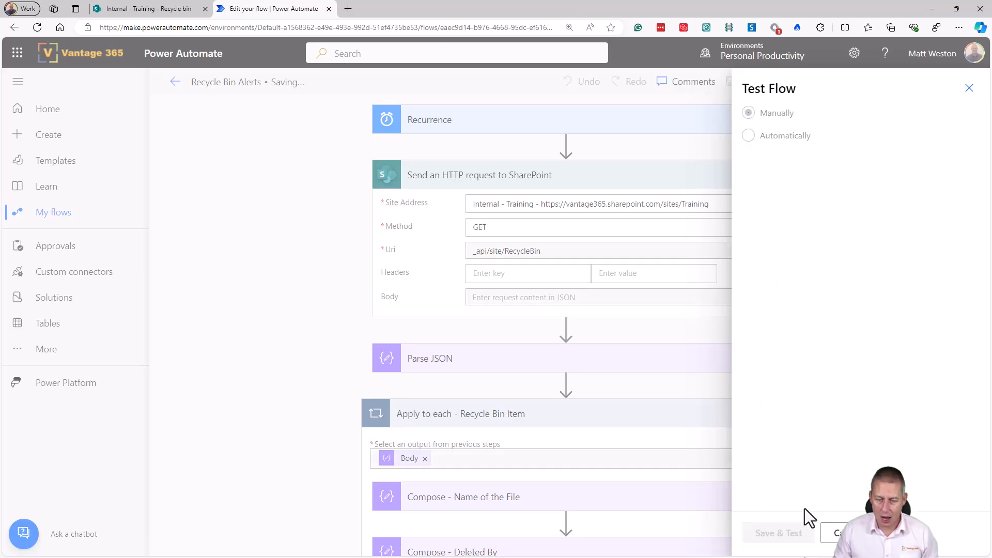
{"action": "left_click", "coordinate": [814, 534]}
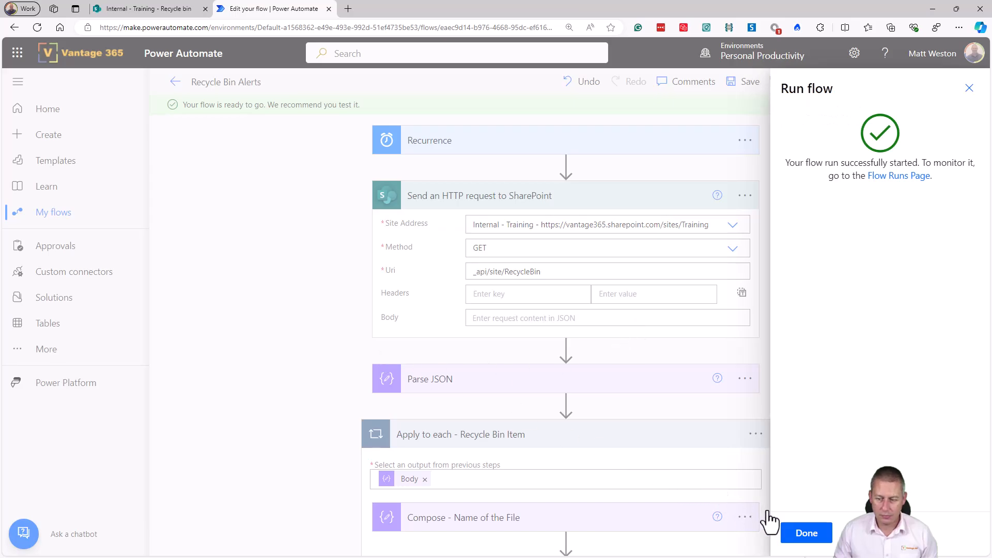
{"action": "left_click", "coordinate": [791, 533]}
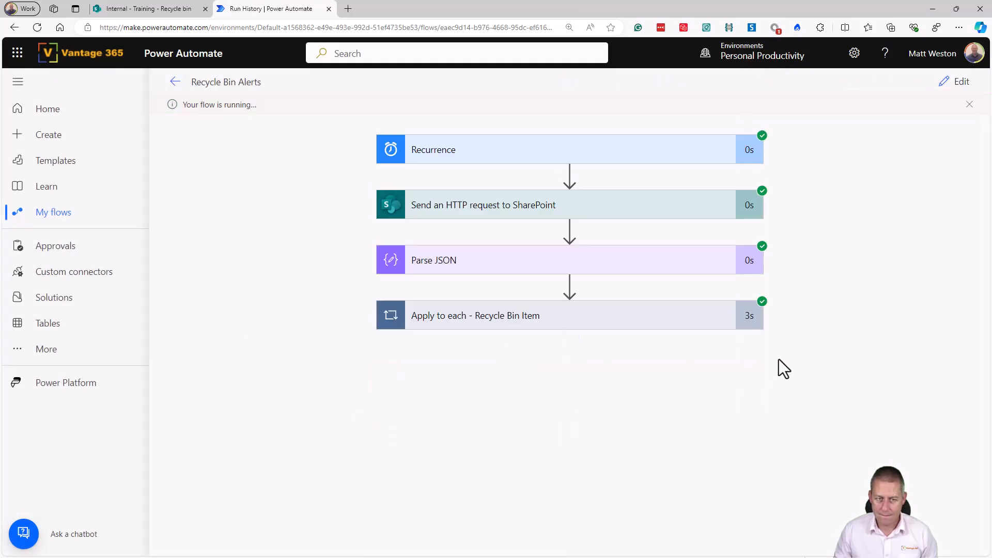
{"action": "left_click", "coordinate": [761, 326]}
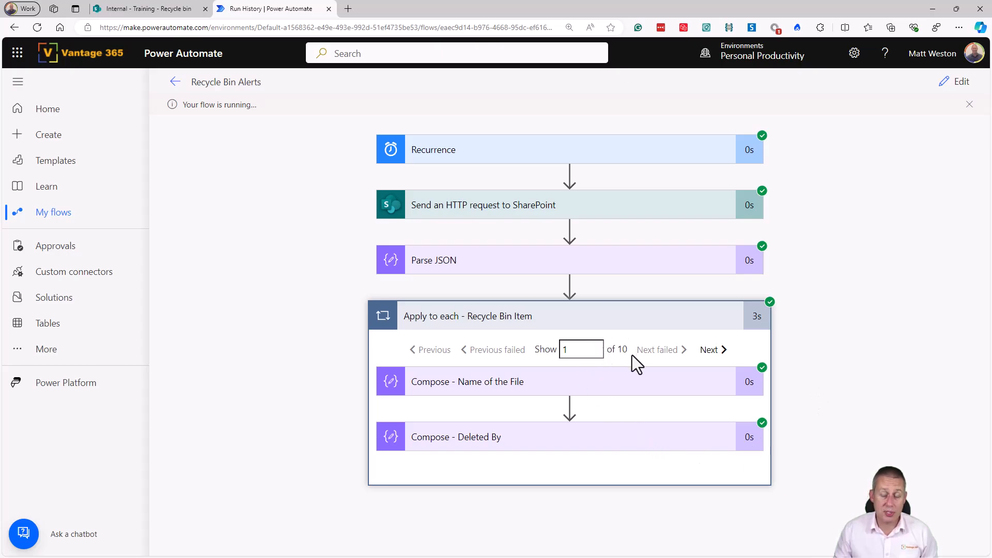
Examine the Compose - Deleted By output across the Apply to each iterations up to iteration 9
{"action": "left_click", "coordinate": [706, 166]}
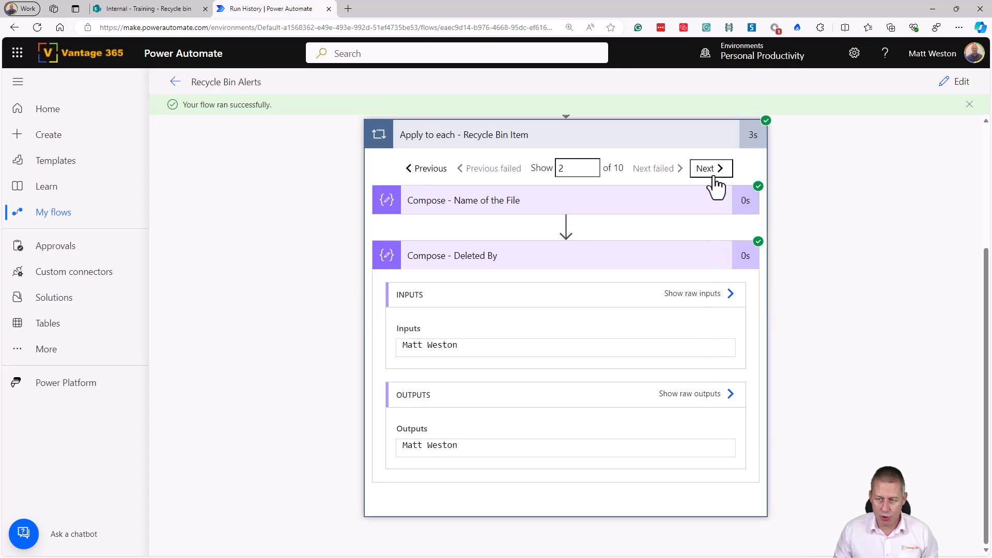
{"action": "left_click", "coordinate": [709, 175]}
{"action": "left_click", "coordinate": [704, 171]}
{"action": "double_click", "coordinate": [713, 174]}
{"action": "left_click", "coordinate": [718, 177]}
{"action": "left_click", "coordinate": [695, 173]}
{"action": "left_click", "coordinate": [720, 176]}
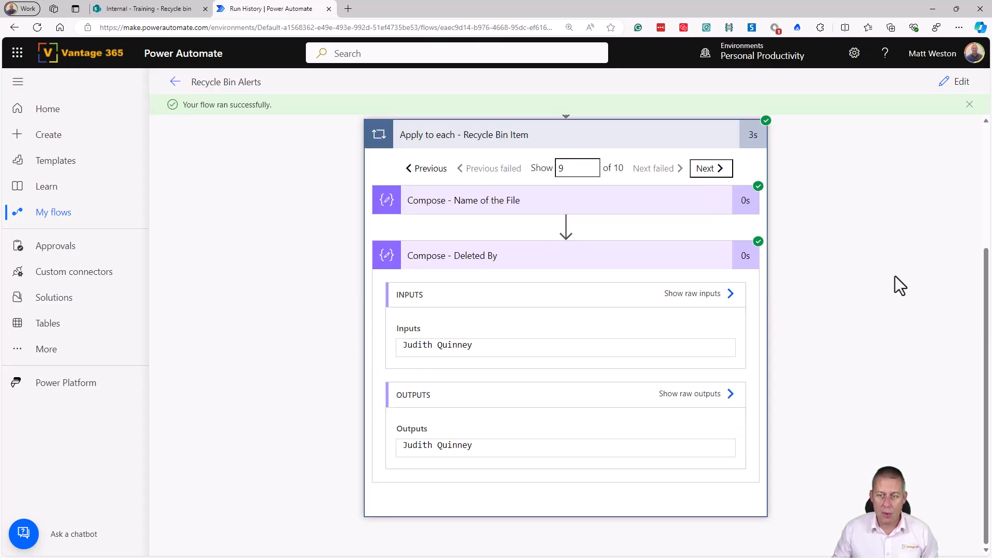
{"action": "scroll", "coordinate": [851, 274], "scroll_direction": "up", "scroll_amount": 2}
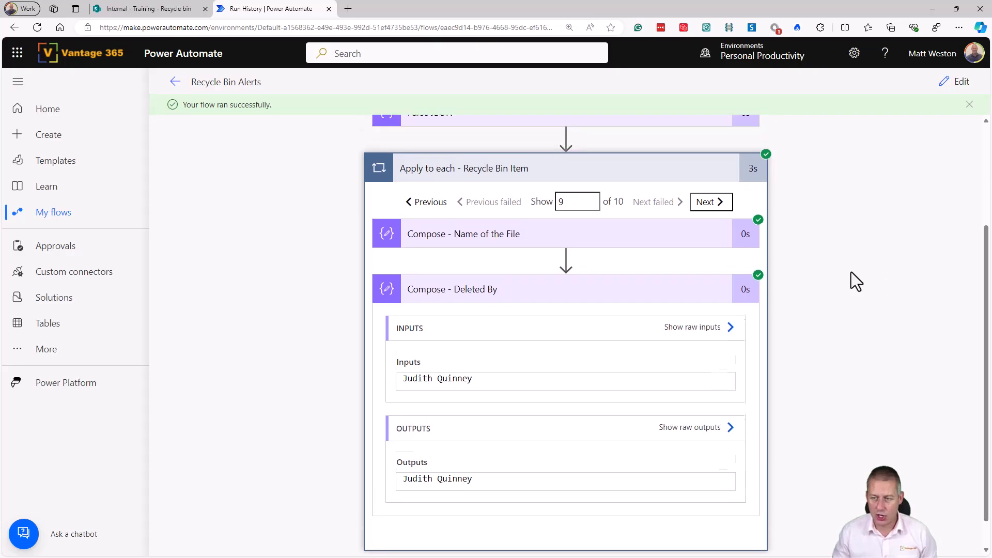
Edit the flow and append ?$filter= to the Uri of Send an HTTP request to SharePoint
{"action": "left_click", "coordinate": [961, 82]}
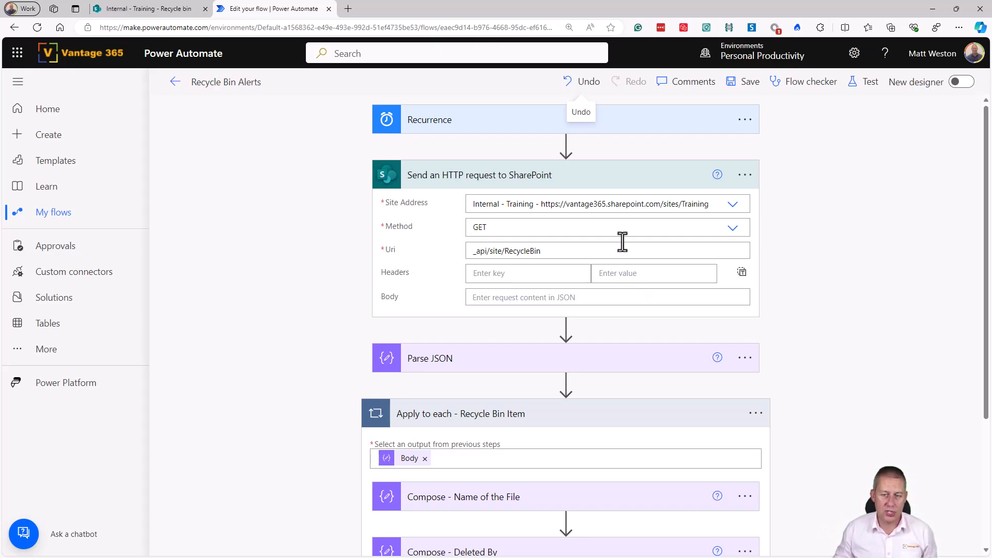
{"action": "left_click", "coordinate": [593, 186]}
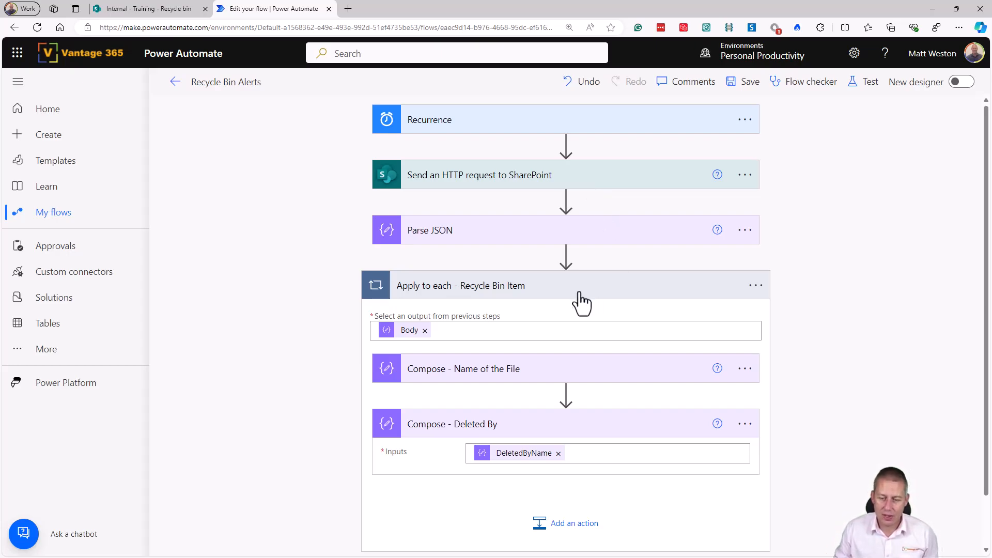
{"action": "left_click", "coordinate": [602, 291]}
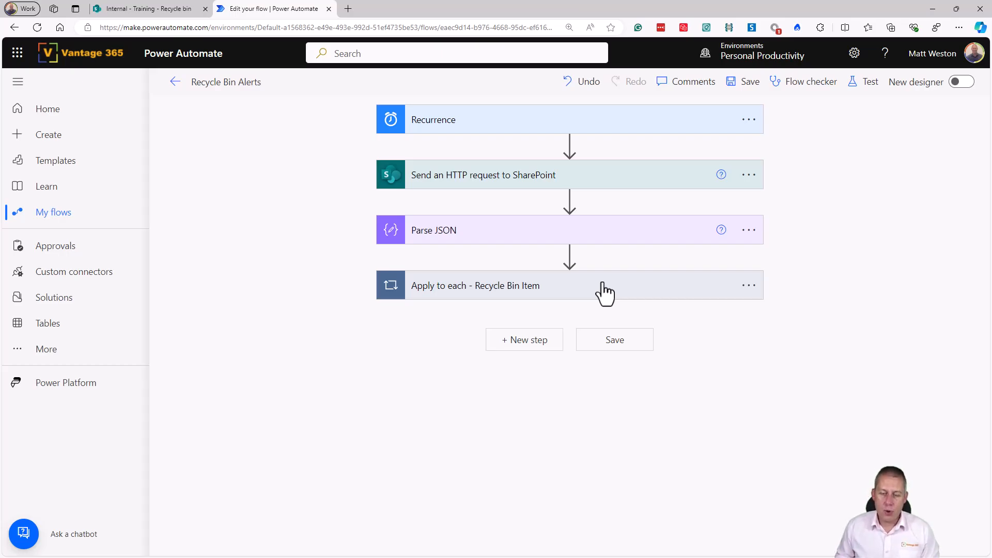
{"action": "left_click", "coordinate": [698, 183]}
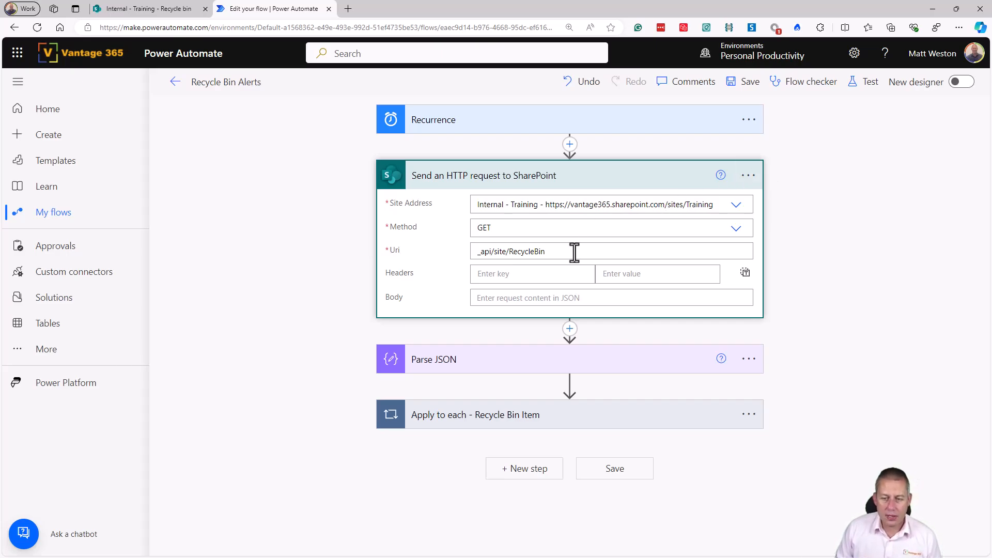
{"action": "left_click", "coordinate": [590, 252]}
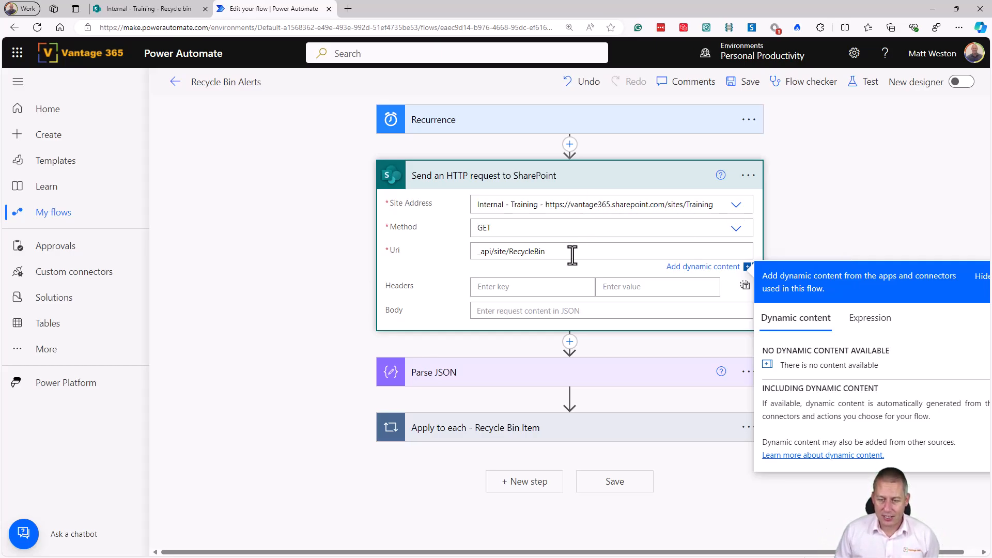
{"action": "type", "text": "?"}
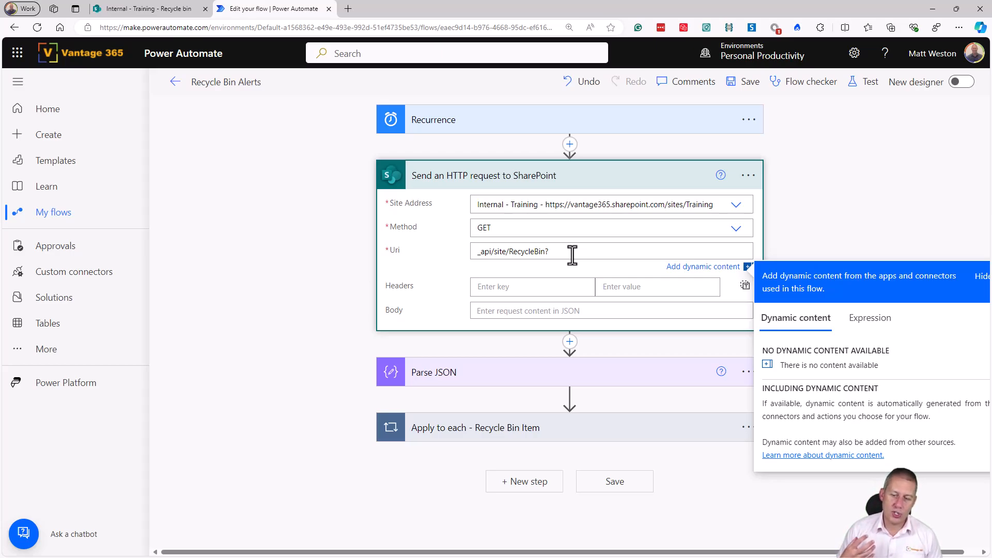
{"action": "type", "text": "$filter"}
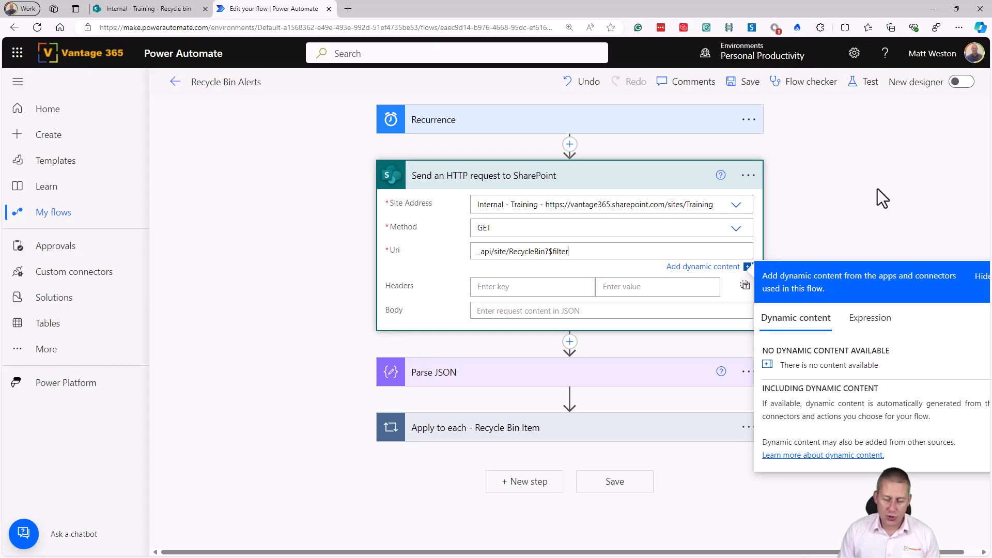
{"action": "type", "text": "="}
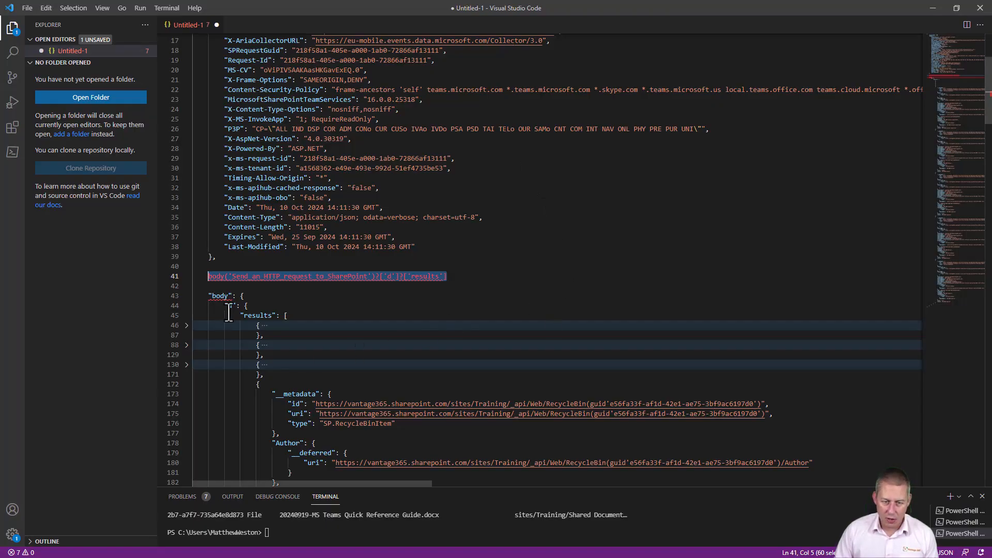
Copy the DeletedDate property name from the first result in Visual Studio Code's JSON and extend the Uri filter with DeletedDate le ''
{"action": "left_click", "coordinate": [187, 326]}
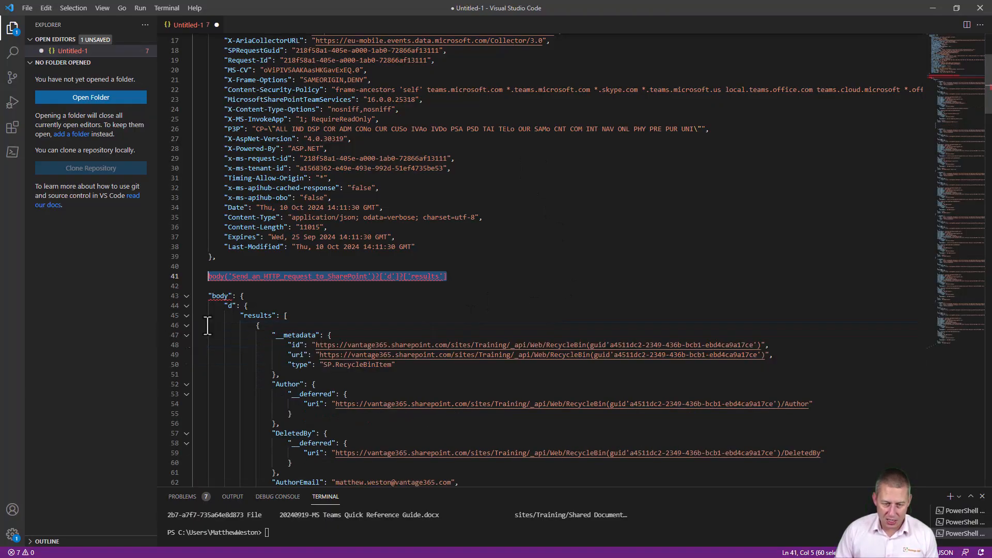
{"action": "scroll", "coordinate": [443, 351], "scroll_direction": "down", "scroll_amount": 5}
{"action": "scroll", "coordinate": [459, 355], "scroll_direction": "down", "scroll_amount": 3}
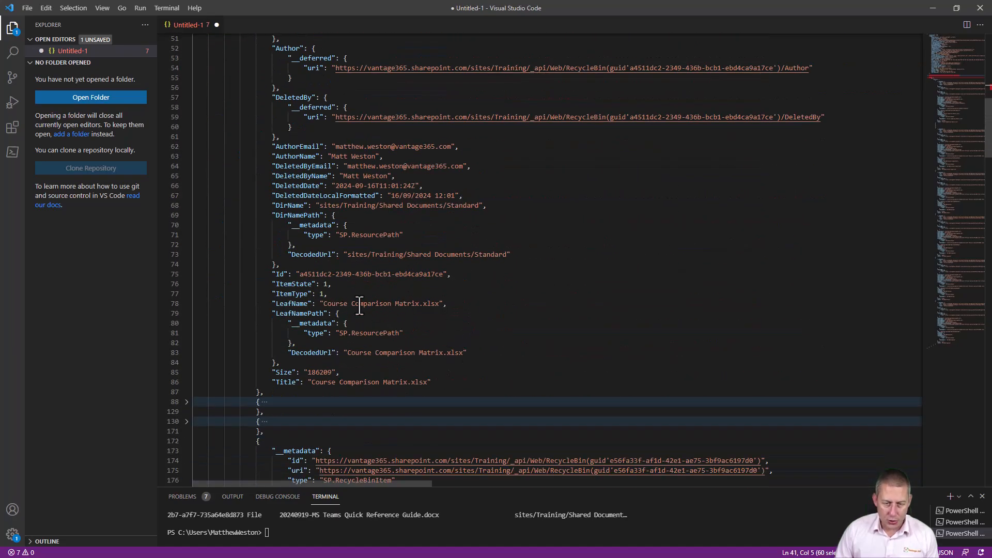
{"action": "double_click", "coordinate": [289, 186]}
{"action": "key", "text": "ctrl+c"}
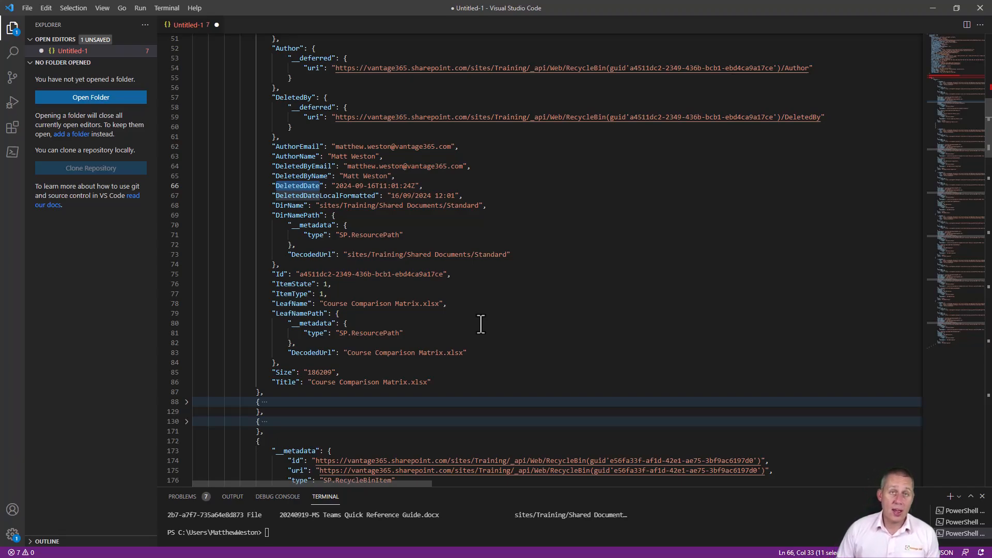
{"action": "left_click", "coordinate": [941, 5]}
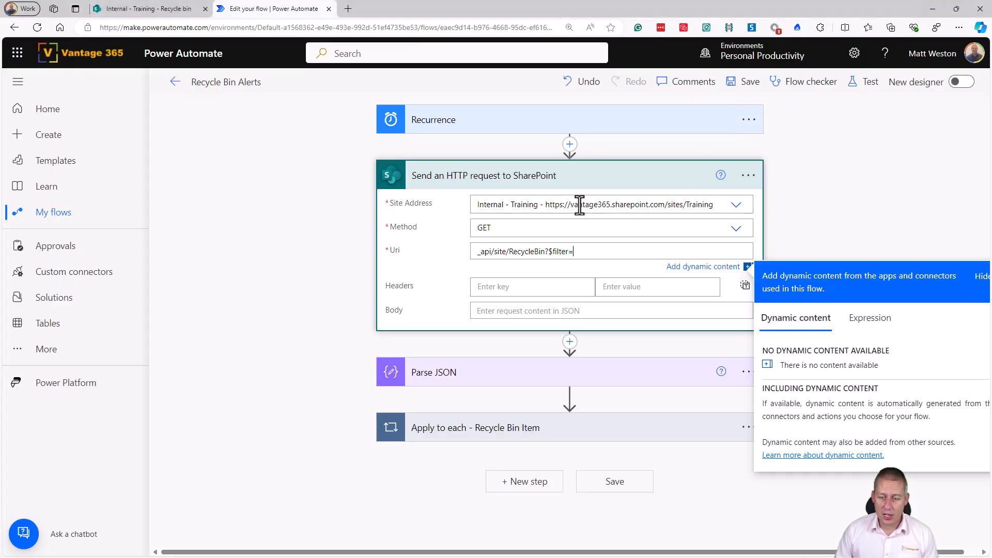
{"action": "key", "text": "ctrl+v"}
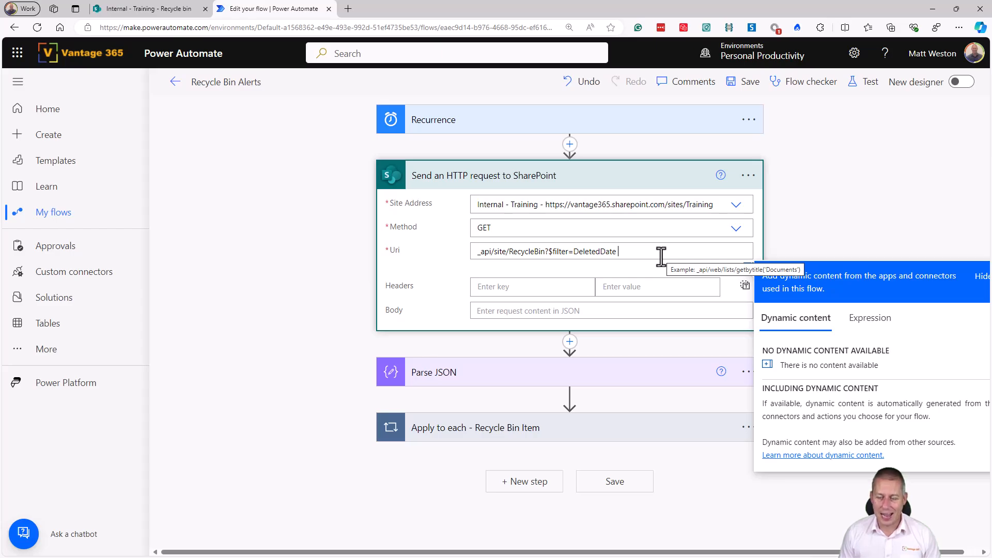
{"action": "type", "text": "l"}
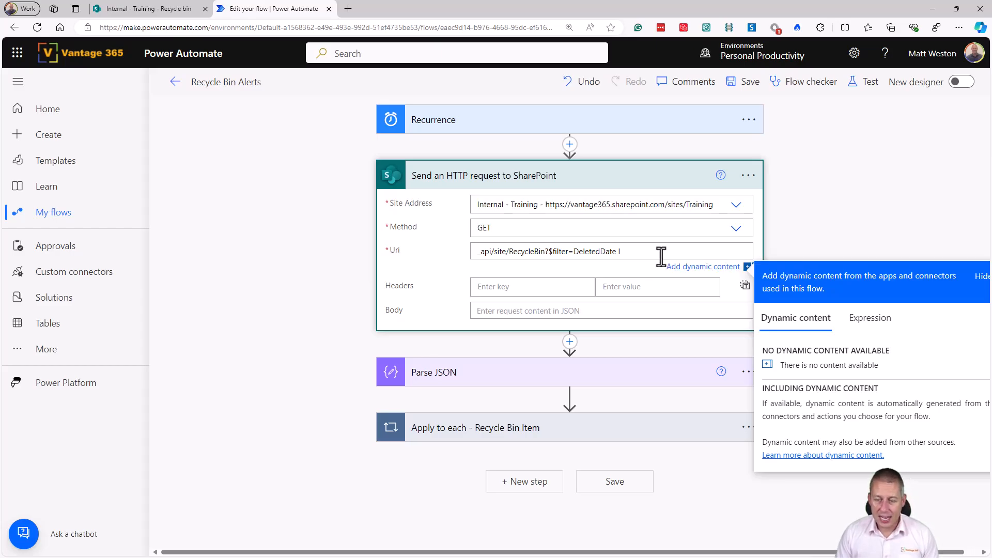
{"action": "type", "text": "e"}
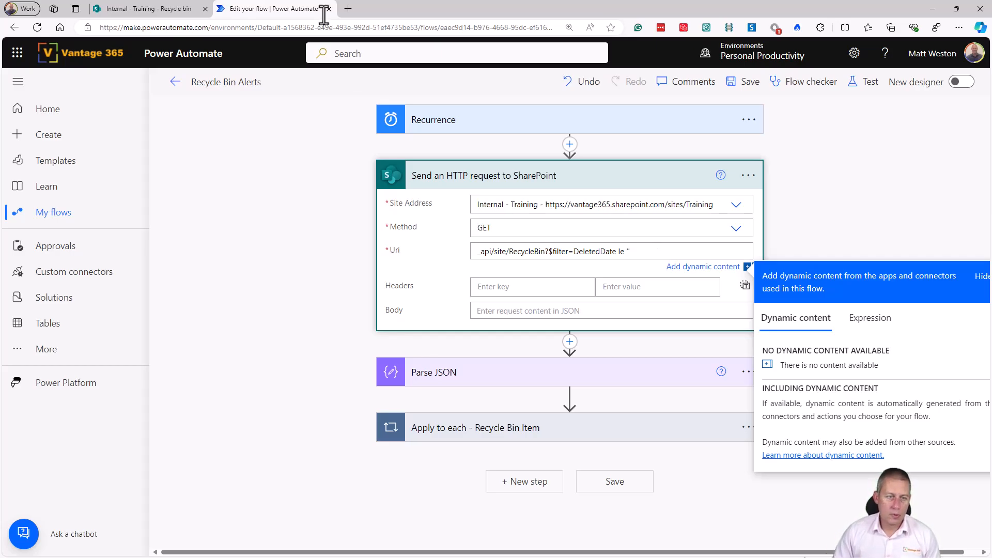
Check the deletion dates in the site's recycle bin and enter 2024-09-17T00:00:00Z between the quotes of the Uri filter
{"action": "left_click", "coordinate": [156, 16]}
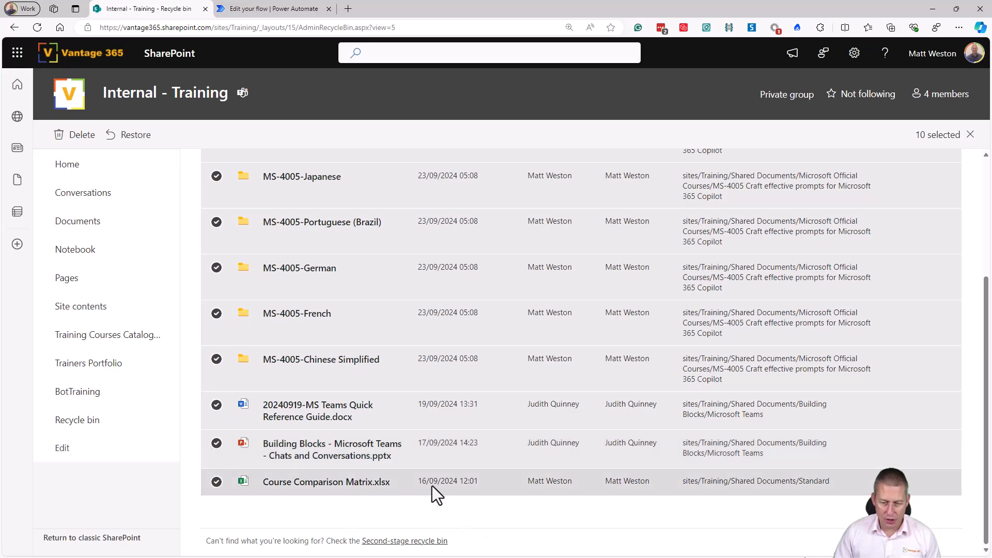
{"action": "left_click", "coordinate": [255, 9]}
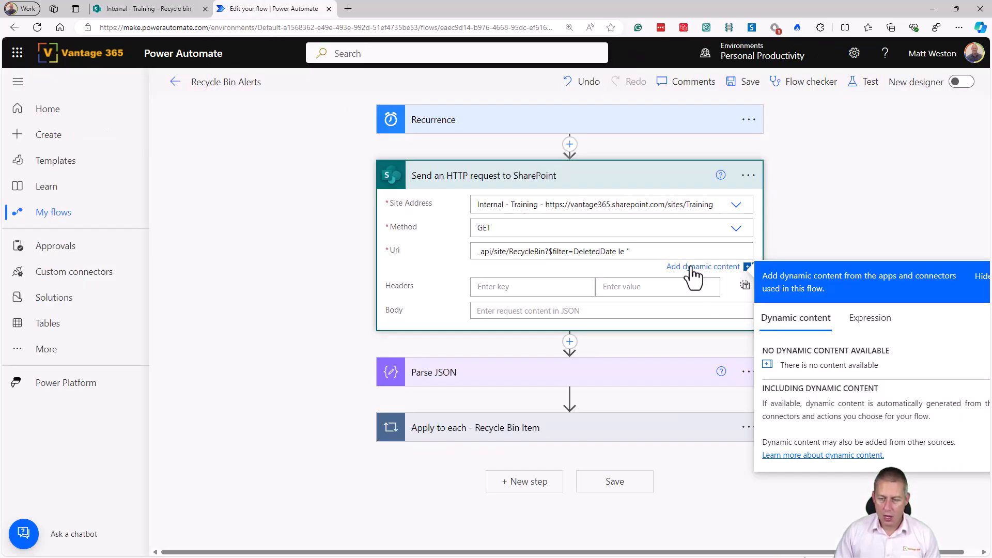
{"action": "type", "text": "'"}
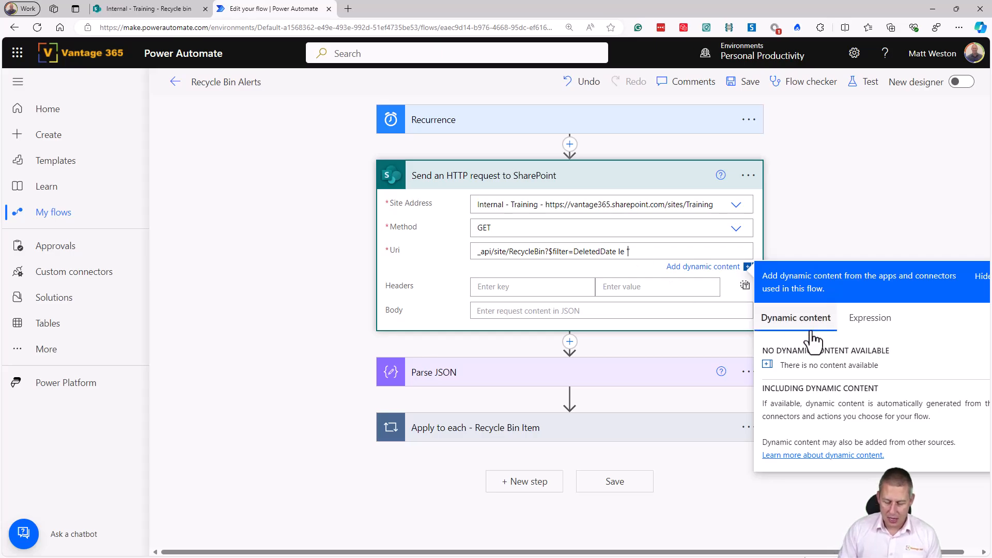
{"action": "type", "text": "2024'-"}
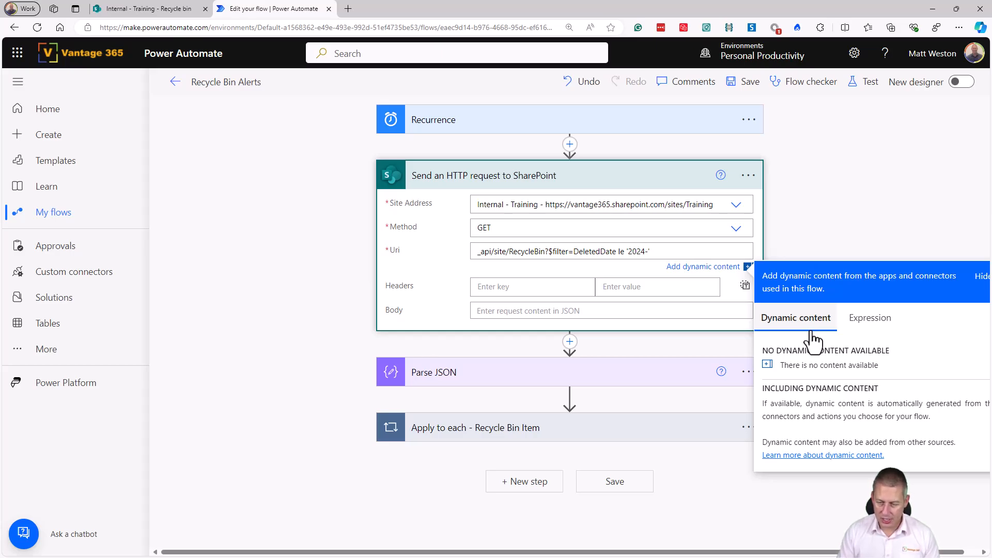
{"action": "type", "text": "0"}
{"action": "type", "text": "90"}
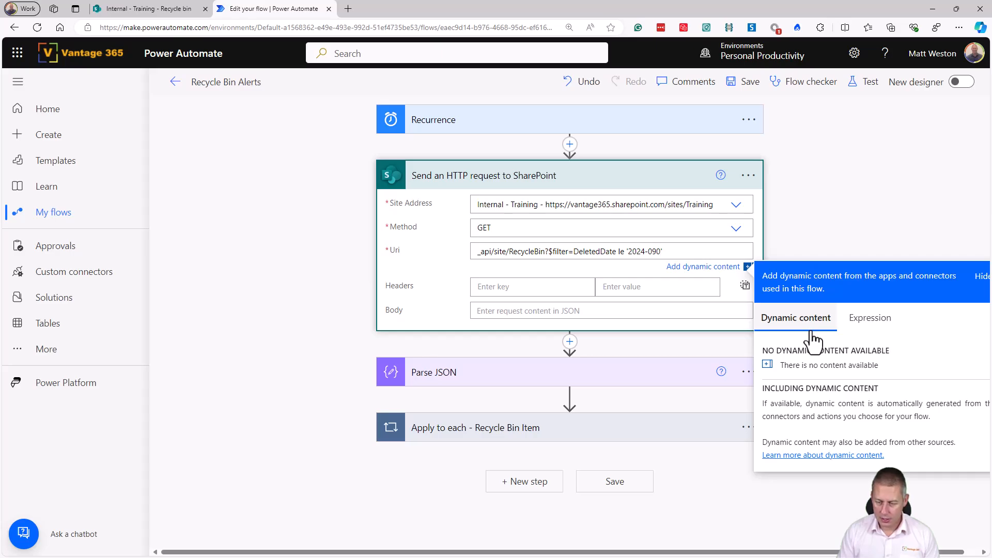
{"action": "key", "text": "BackSpace"}
{"action": "type", "text": "-17T"}
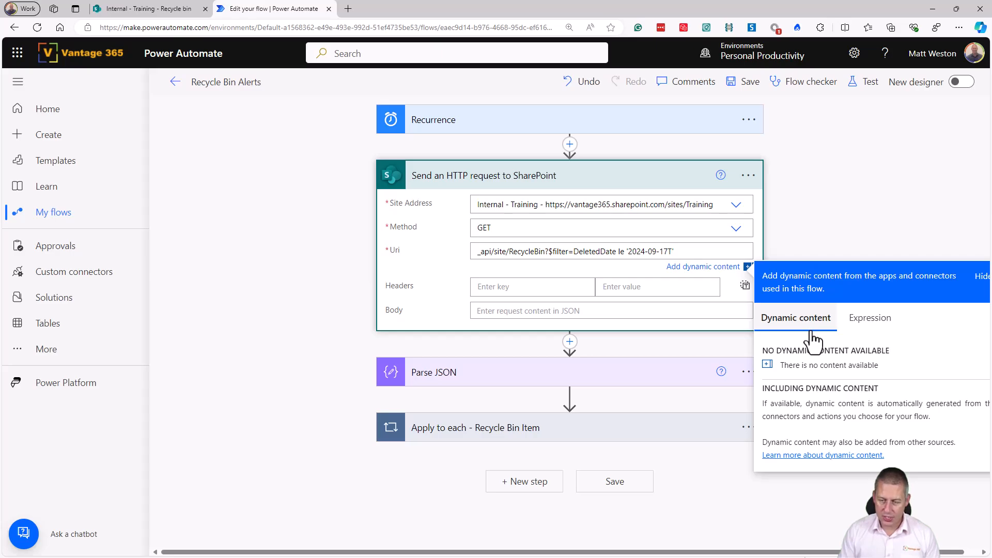
{"action": "type", "text": "00:00:00"}
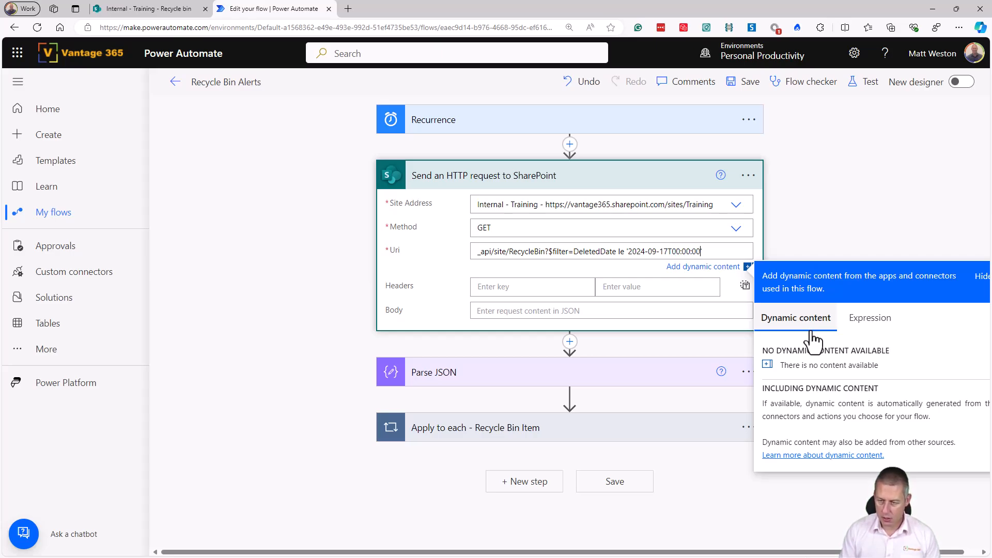
{"action": "type", "text": "Z"}
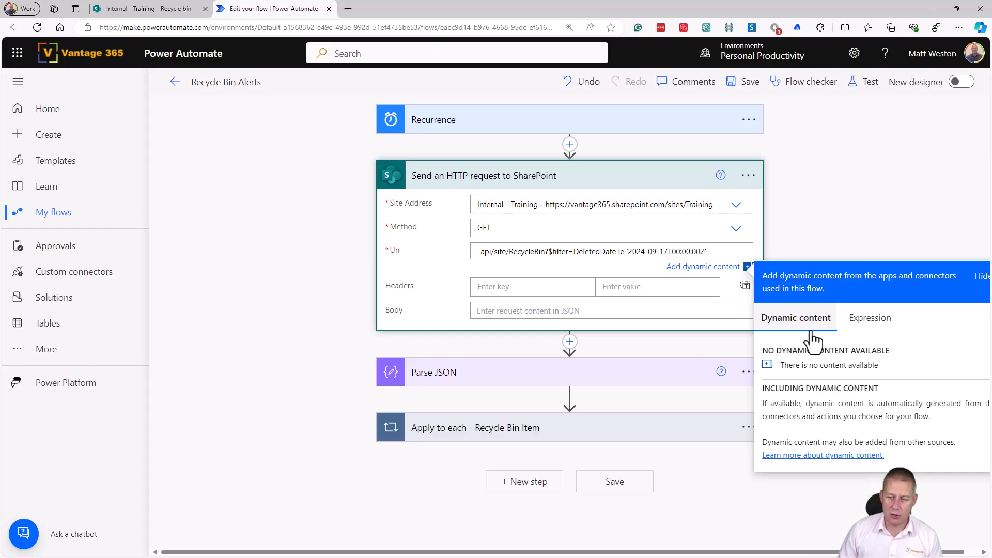
{"action": "type", "text": "'"}
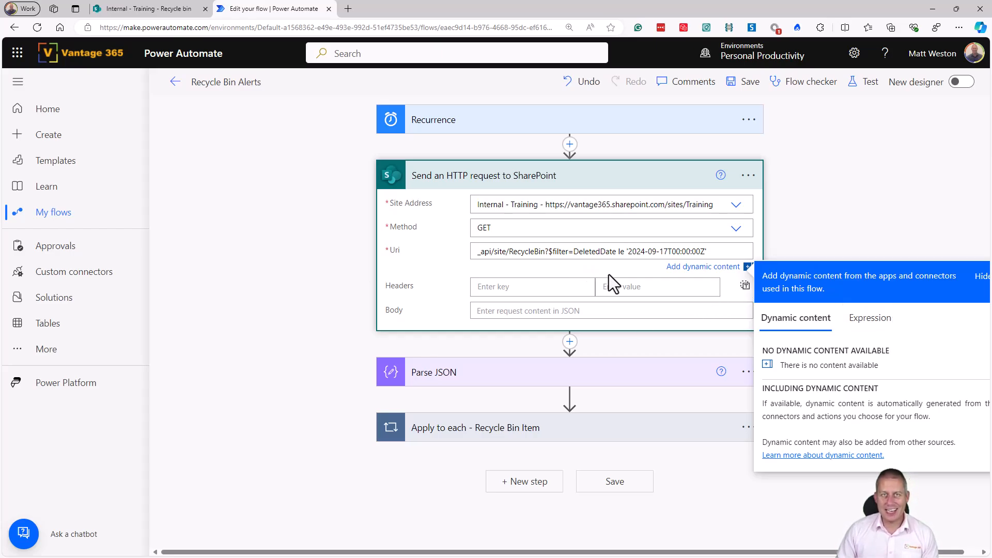
Insert datetime directly before the quoted date in the Uri filter
{"action": "left_click_drag", "start_coordinate": [708, 251], "coordinate": [627, 255]}
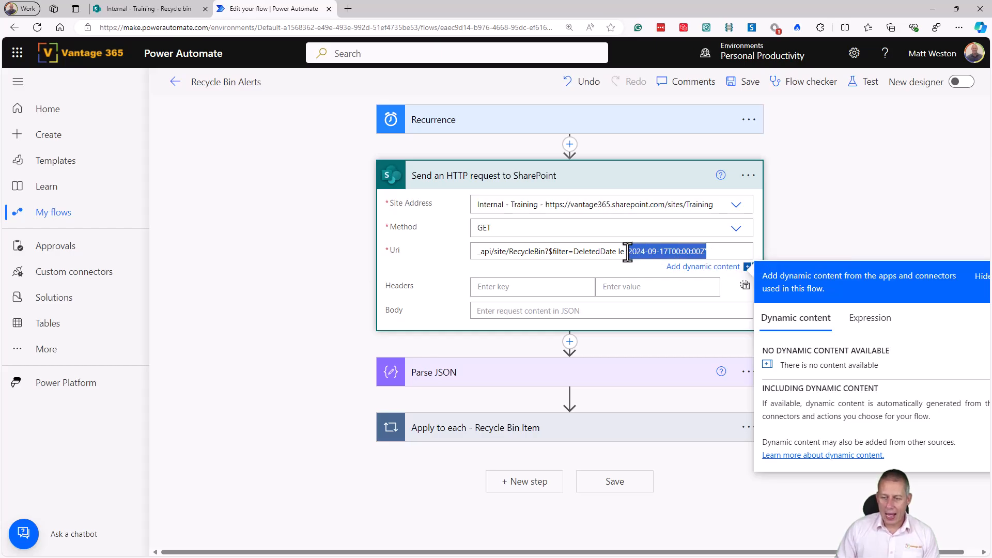
{"action": "left_click", "coordinate": [721, 253]}
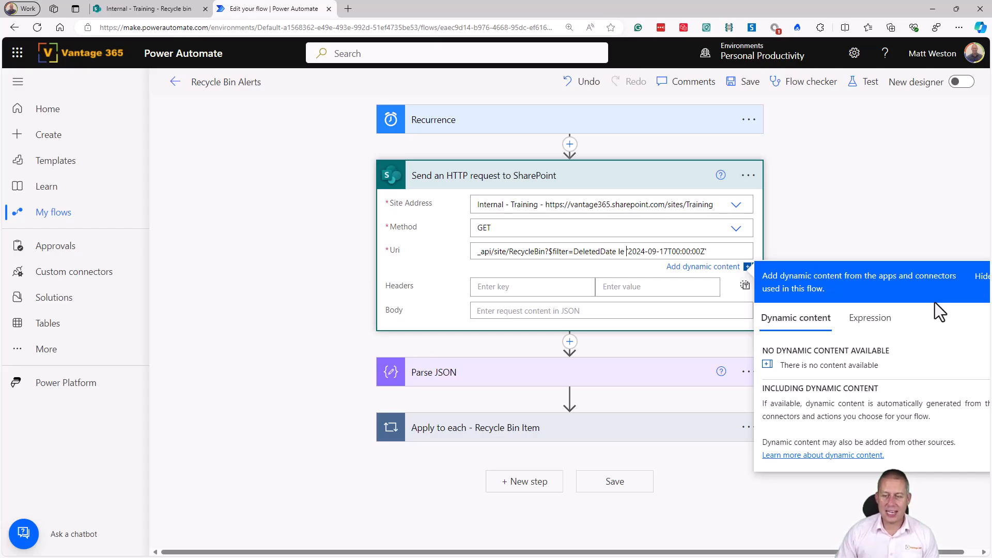
{"action": "type", "text": "datetime"}
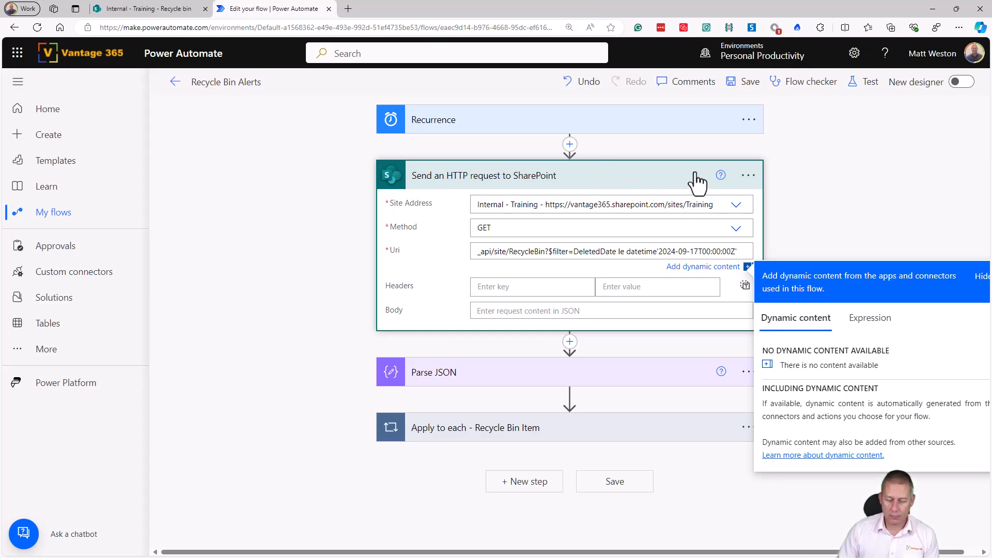
Save the flow and test it automatically with the most recently used trigger
{"action": "left_click", "coordinate": [869, 81]}
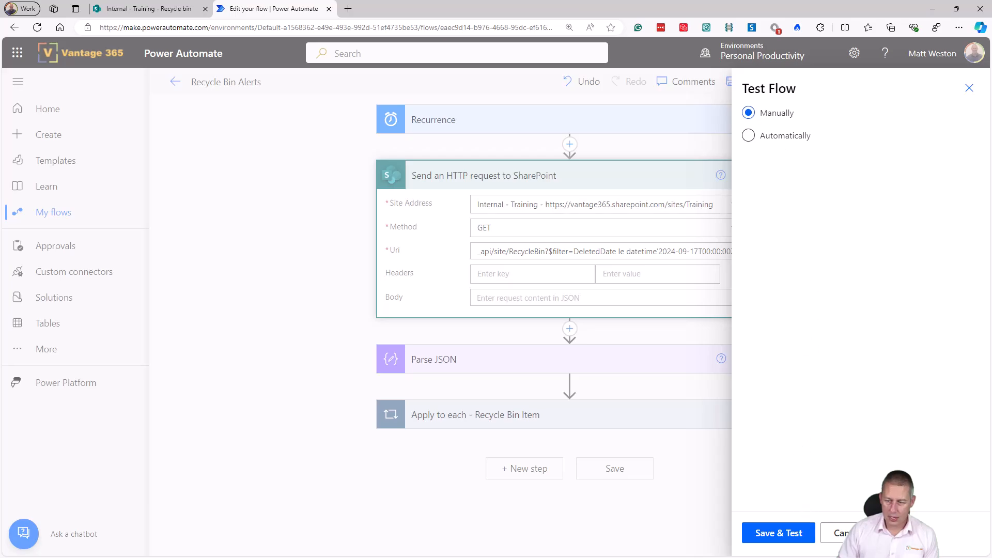
{"action": "left_click", "coordinate": [783, 136]}
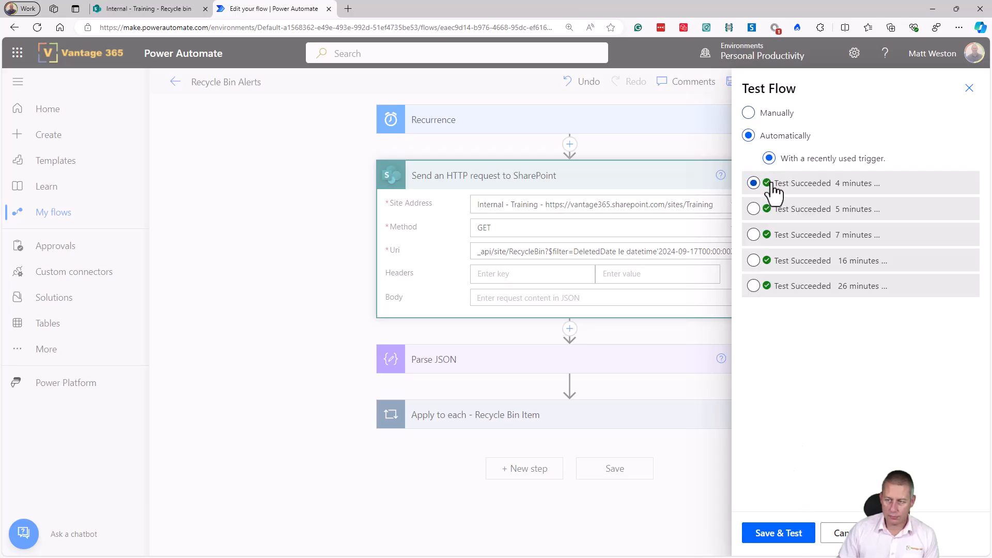
{"action": "left_click", "coordinate": [788, 536]}
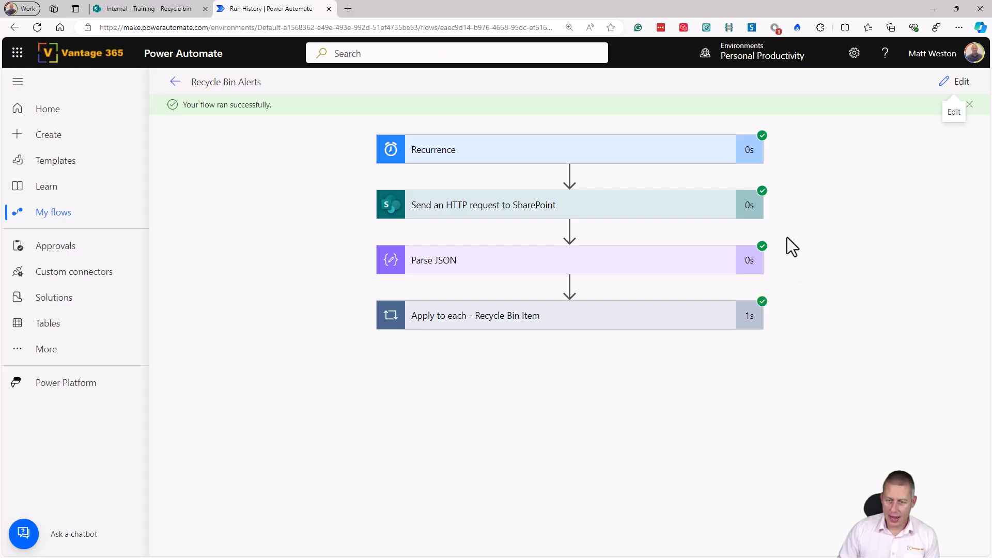
Examine the run's HTTP request output and Apply to each iterations, comparing them with the deletion dates in the site's recycle bin
{"action": "scroll", "coordinate": [827, 425], "scroll_direction": "down", "scroll_amount": 3}
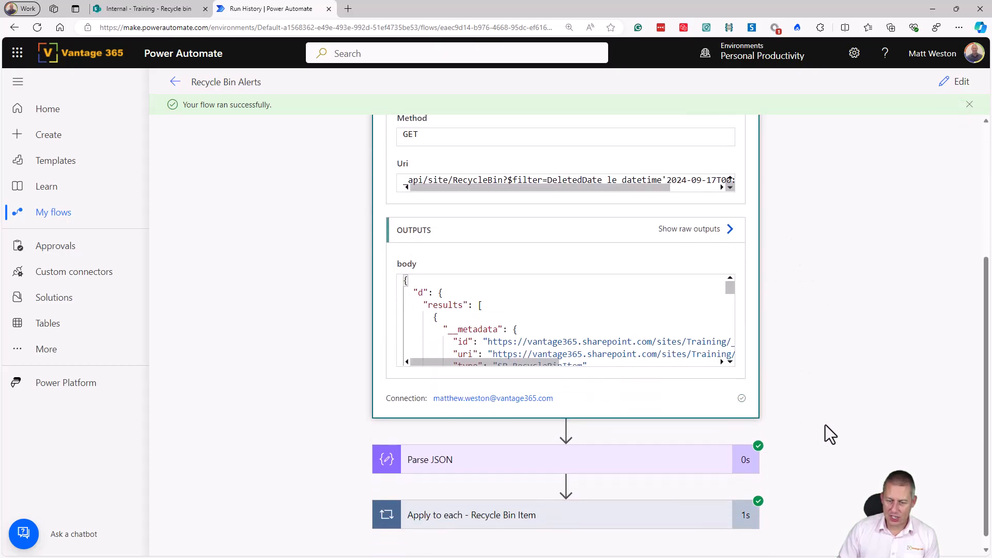
{"action": "scroll", "coordinate": [641, 322], "scroll_direction": "down", "scroll_amount": 1}
{"action": "scroll", "coordinate": [641, 322], "scroll_direction": "down", "scroll_amount": 1}
{"action": "scroll", "coordinate": [824, 424], "scroll_direction": "down", "scroll_amount": 1}
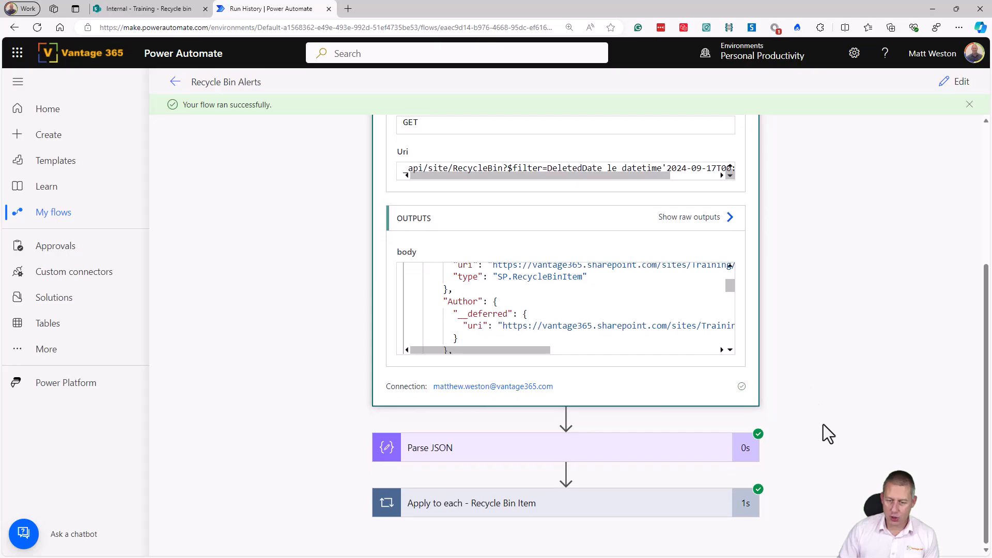
{"action": "left_click", "coordinate": [594, 517]}
{"action": "scroll", "coordinate": [858, 393], "scroll_direction": "down", "scroll_amount": 3}
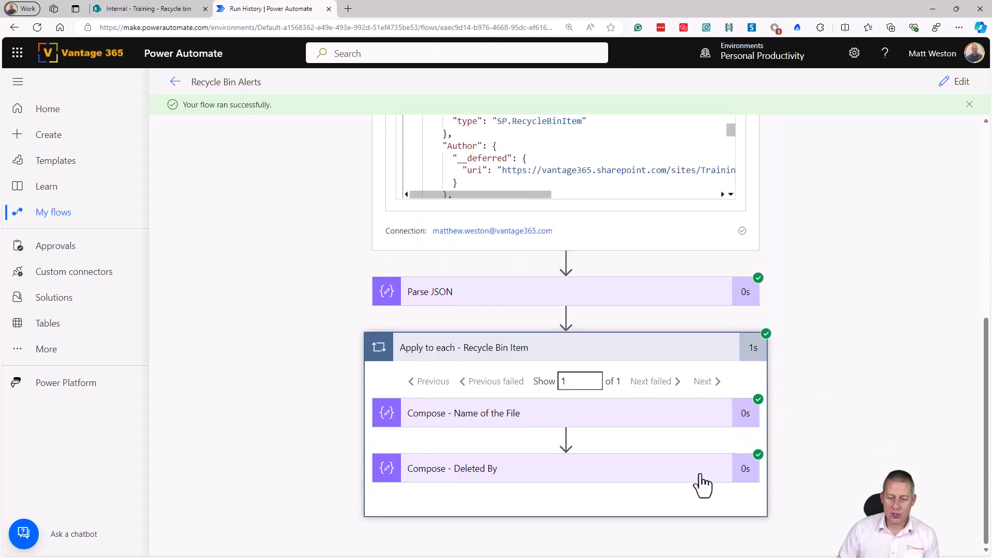
{"action": "left_click", "coordinate": [155, 9]}
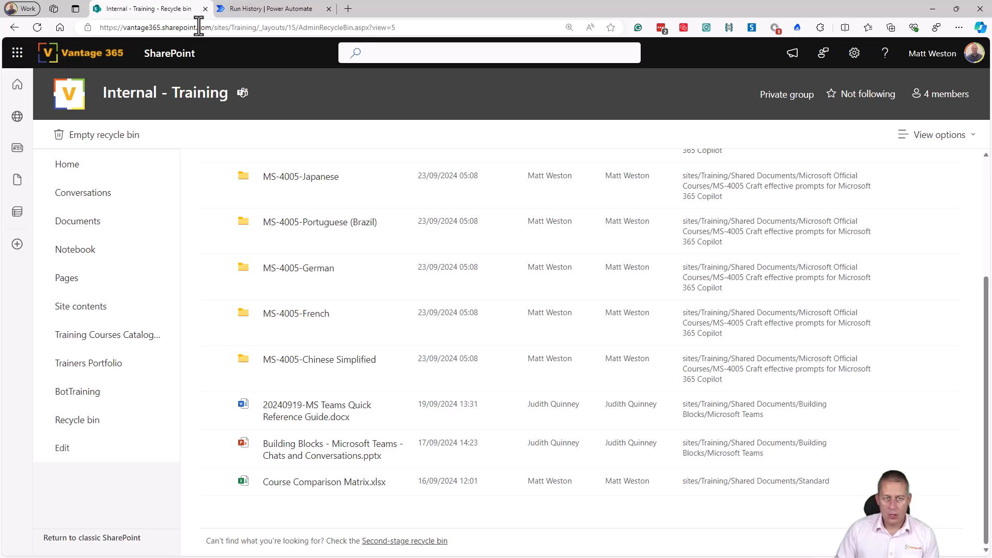
{"action": "left_click", "coordinate": [253, 9]}
{"action": "scroll", "coordinate": [780, 319], "scroll_direction": "up", "scroll_amount": 7}
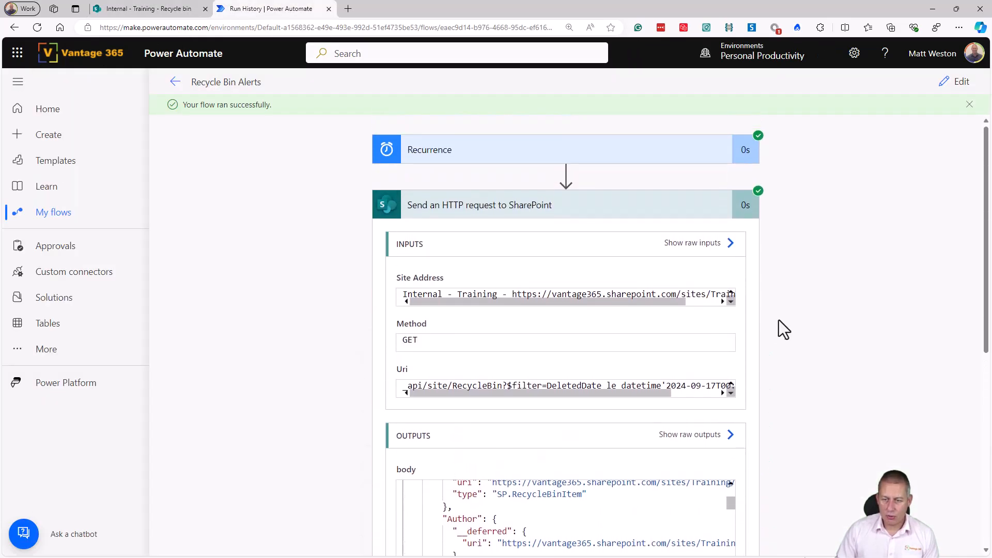
{"action": "left_click", "coordinate": [968, 105]}
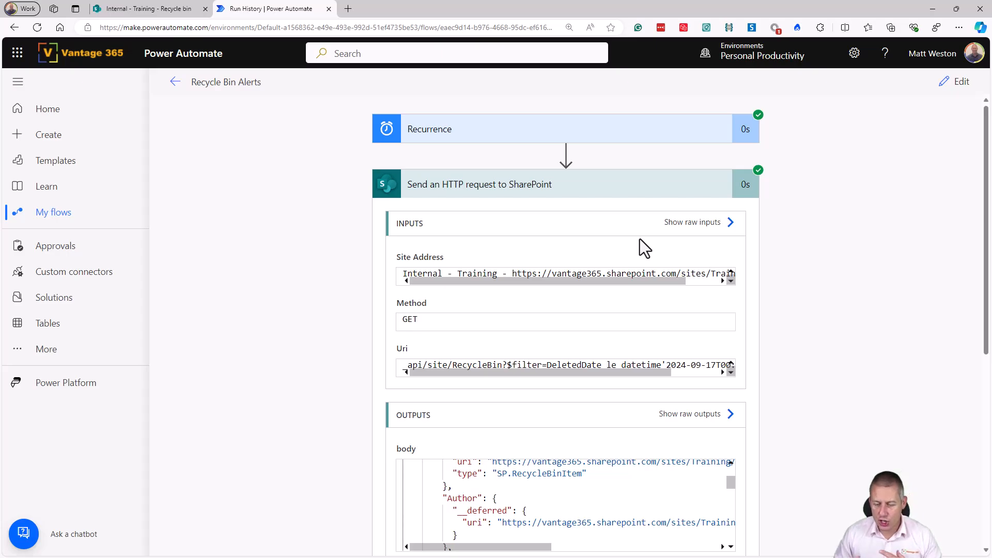
Return to editing the flow and add a Compose action between Recurrence and the HTTP request to SharePoint
{"action": "left_click", "coordinate": [954, 83]}
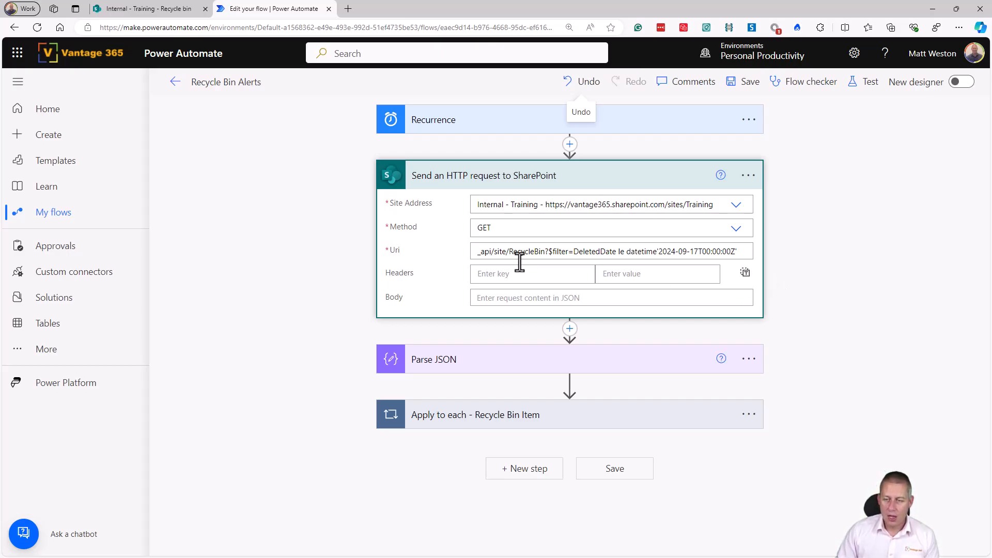
{"action": "left_click", "coordinate": [569, 144]}
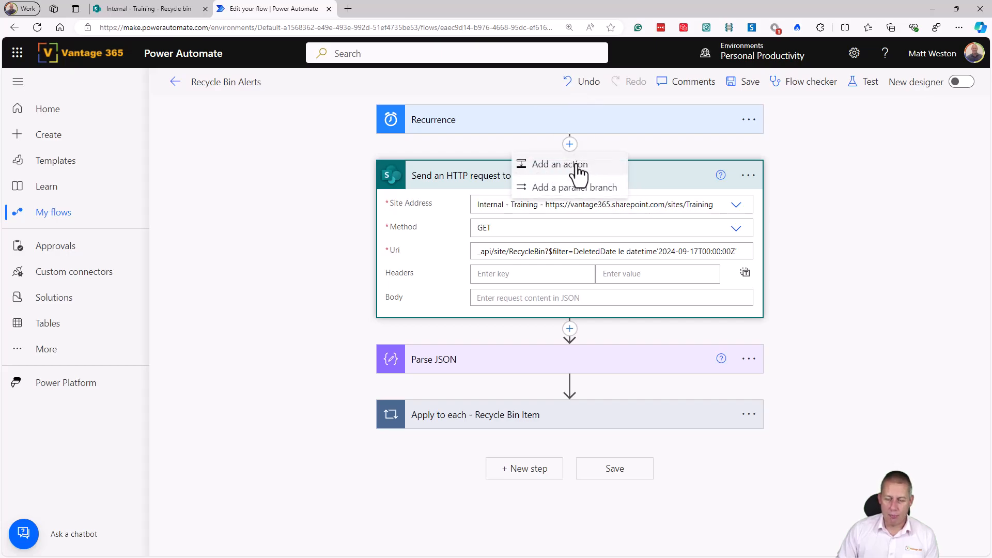
{"action": "left_click", "coordinate": [559, 165]}
{"action": "left_click", "coordinate": [591, 209]}
{"action": "type", "text": "Compose"}
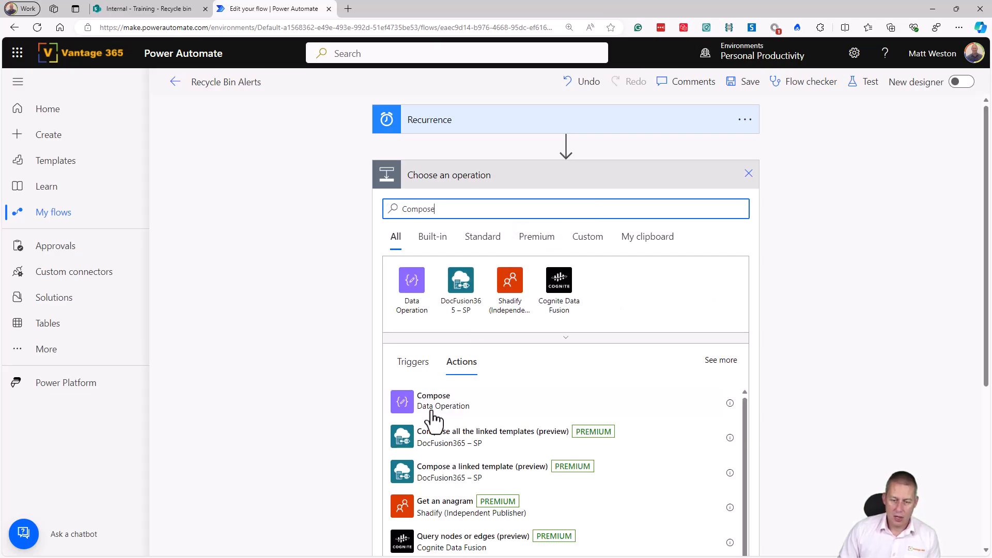
{"action": "left_click", "coordinate": [601, 414]}
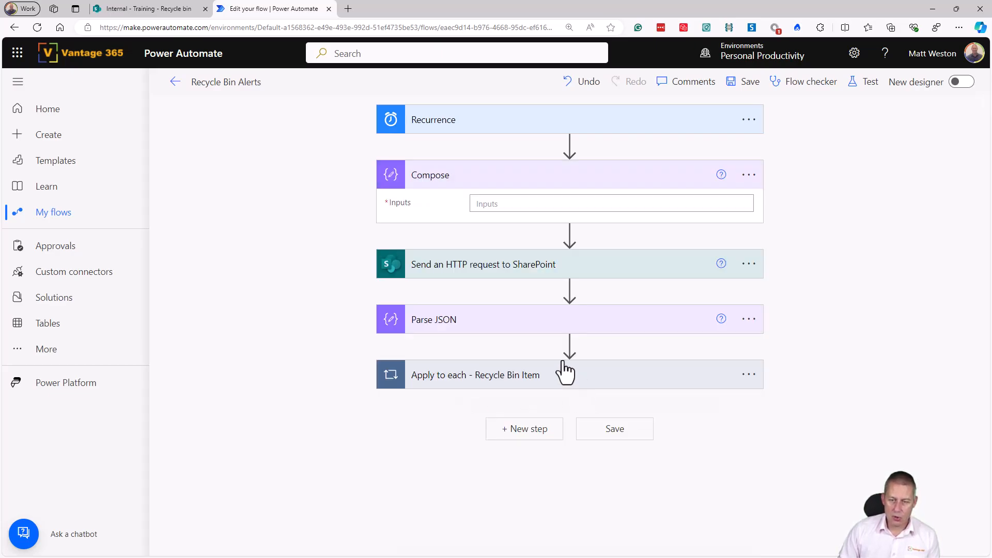
Rename the new Compose action as Compose - Notification Age and dismiss the Help pane
{"action": "left_click", "coordinate": [744, 179]}
{"action": "left_click", "coordinate": [807, 221]}
{"action": "left_click", "coordinate": [580, 181]}
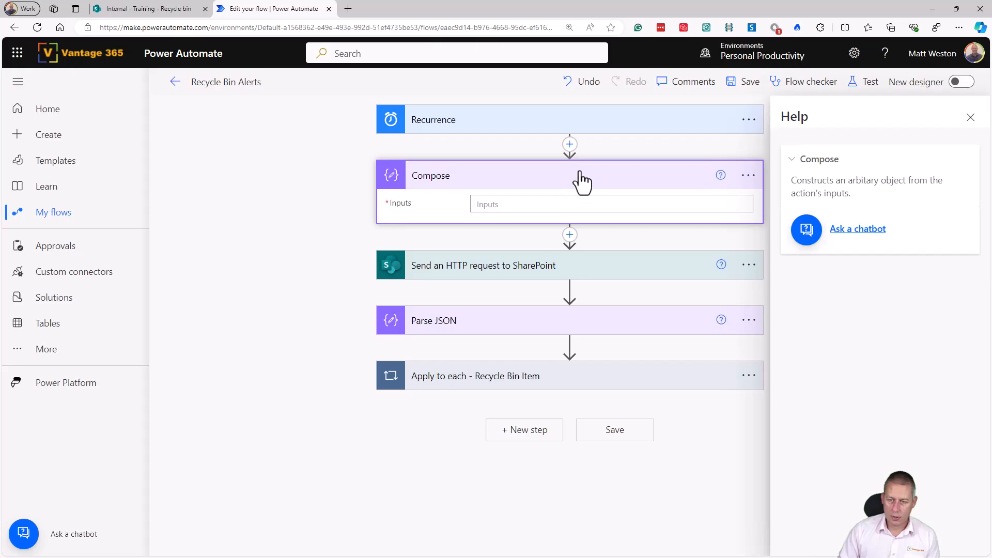
{"action": "left_click", "coordinate": [750, 176]}
{"action": "left_click", "coordinate": [797, 221]}
{"action": "left_click", "coordinate": [568, 179]}
{"action": "type", "text": "- "}
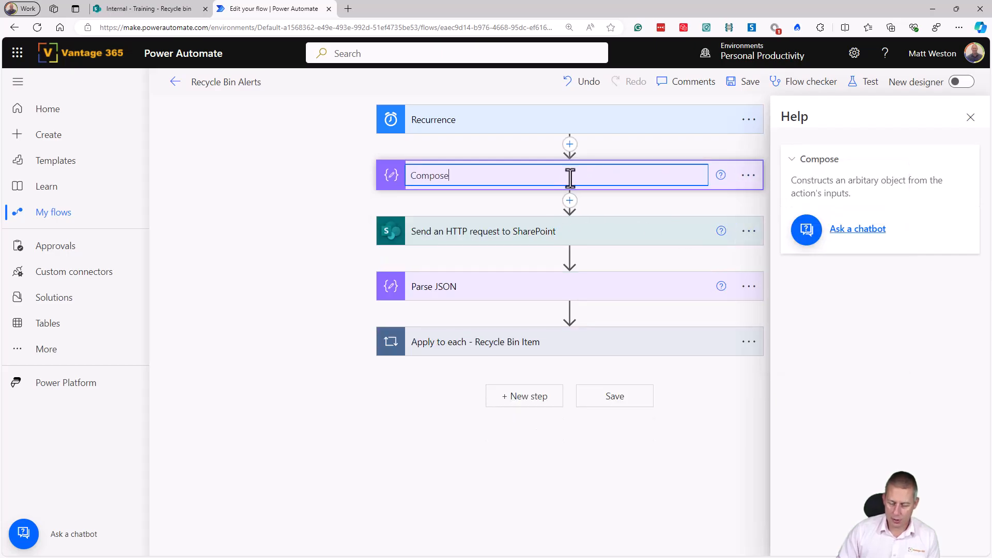
{"action": "type", "text": "Not"}
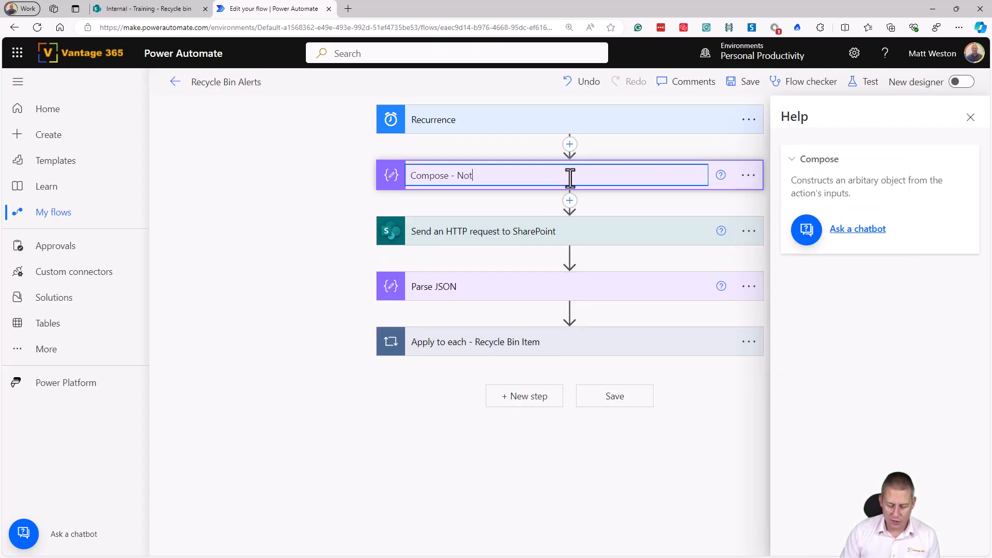
{"action": "type", "text": "ification Age"}
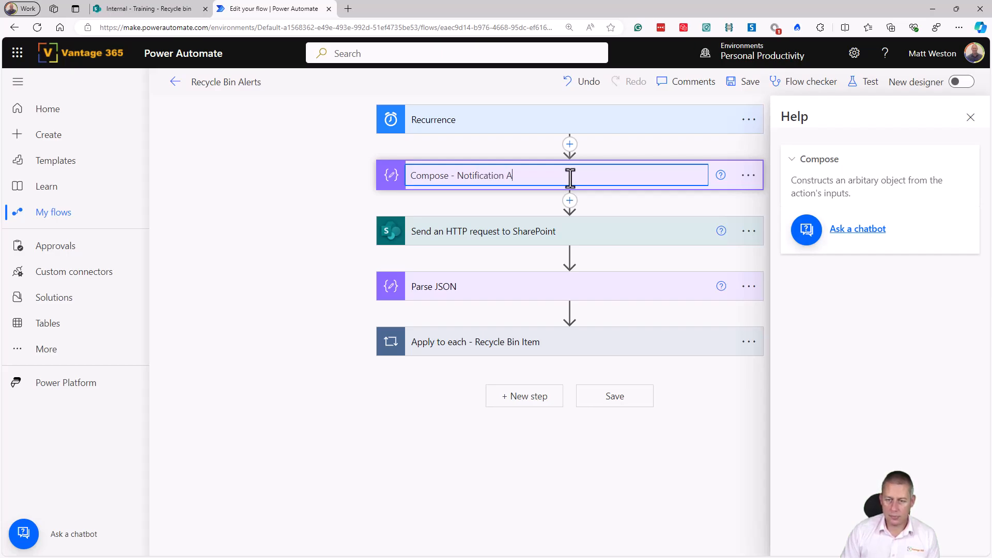
{"action": "key", "text": "Return"}
{"action": "left_click", "coordinate": [570, 178]}
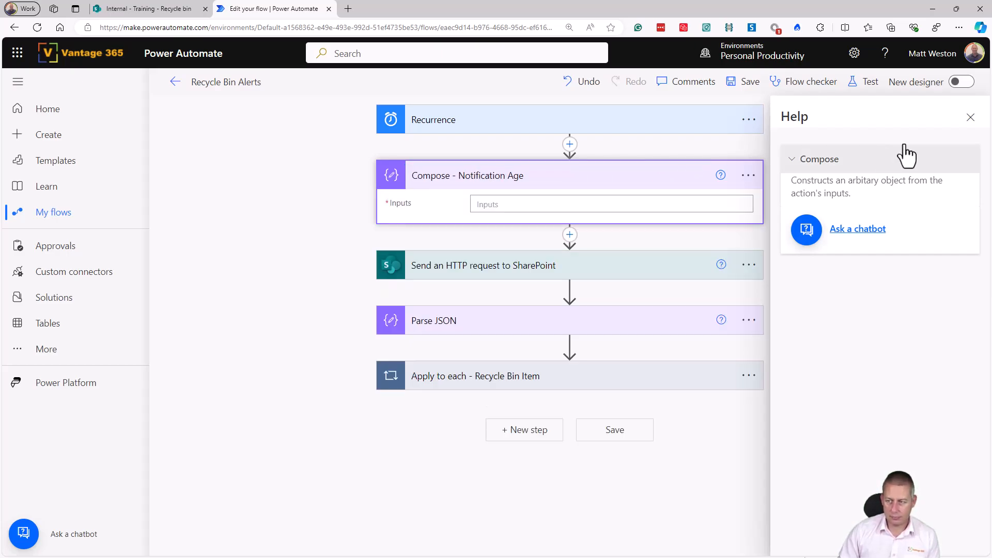
{"action": "left_click", "coordinate": [970, 118]}
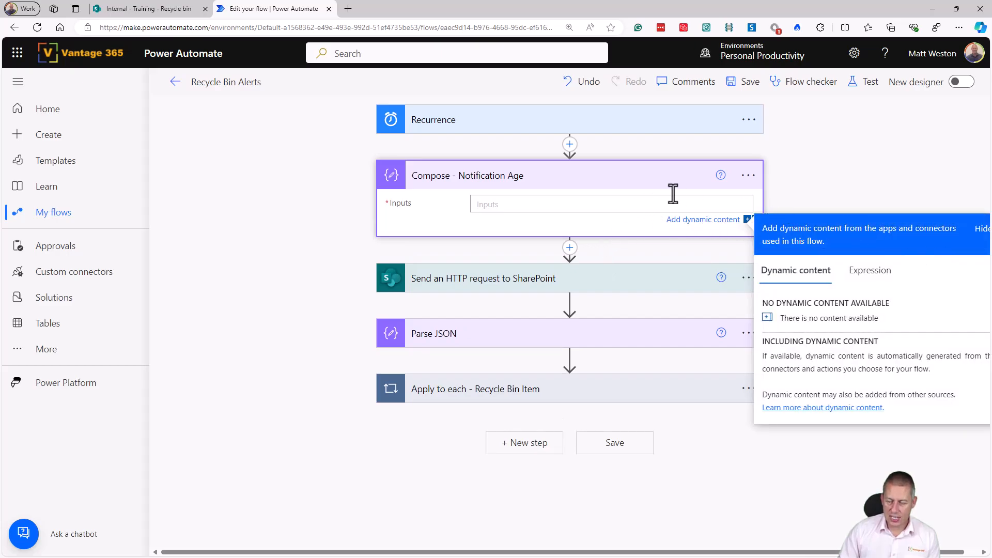
Check the deletion dates in the site's recycle bin and set the Notification Age input to -23
{"action": "type", "text": "-24"}
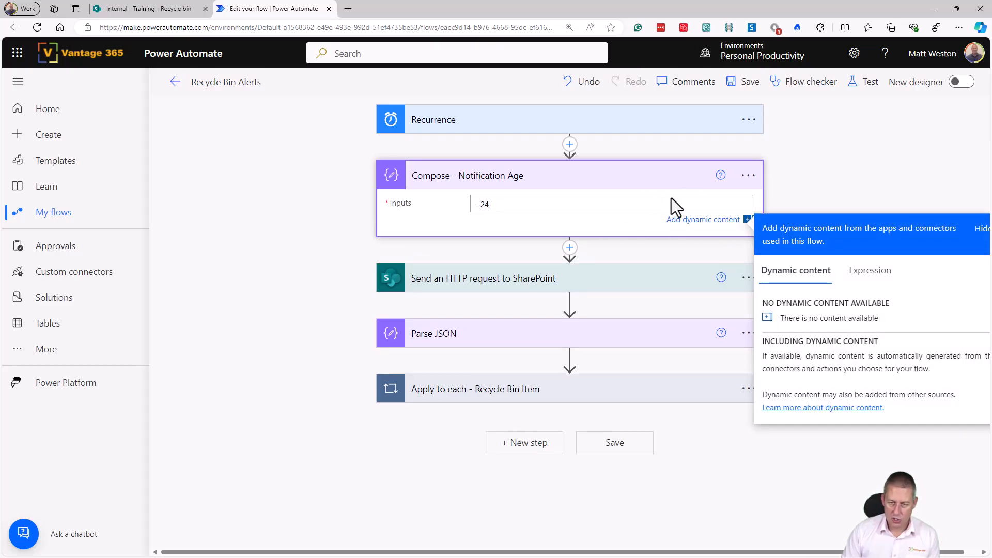
{"action": "left_click", "coordinate": [849, 160]}
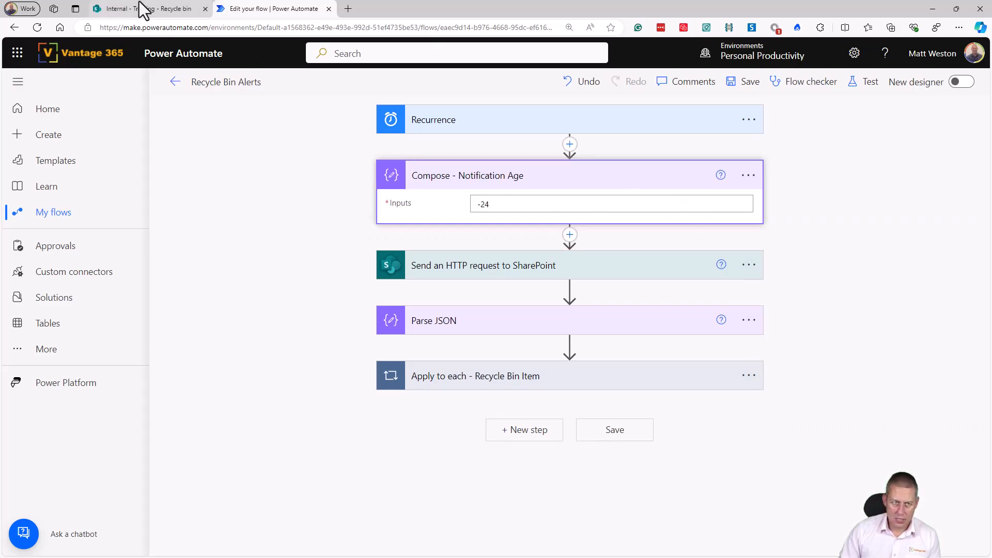
{"action": "left_click", "coordinate": [139, 5]}
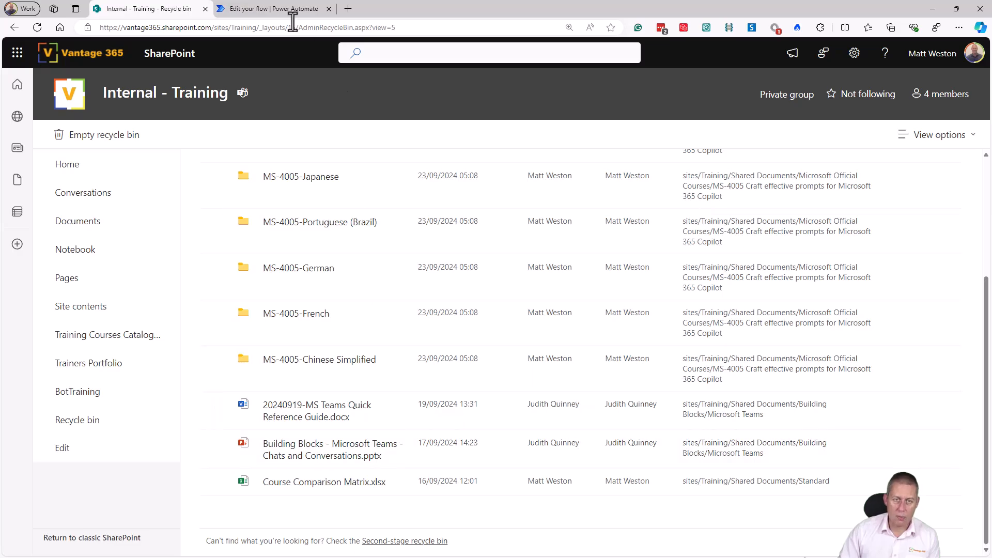
{"action": "left_click", "coordinate": [274, 8]}
{"action": "left_click", "coordinate": [515, 207]}
{"action": "key", "text": "BackSpace"}
{"action": "type", "text": "3"}
{"action": "left_click", "coordinate": [705, 190]}
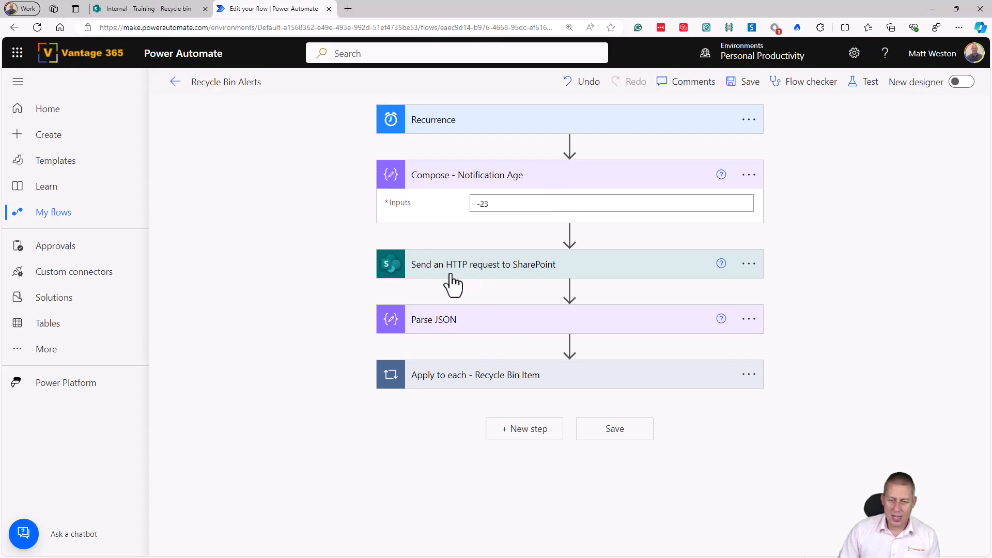
Add another Compose action between Compose - Notification Age and the HTTP request to SharePoint
{"action": "left_click", "coordinate": [524, 271]}
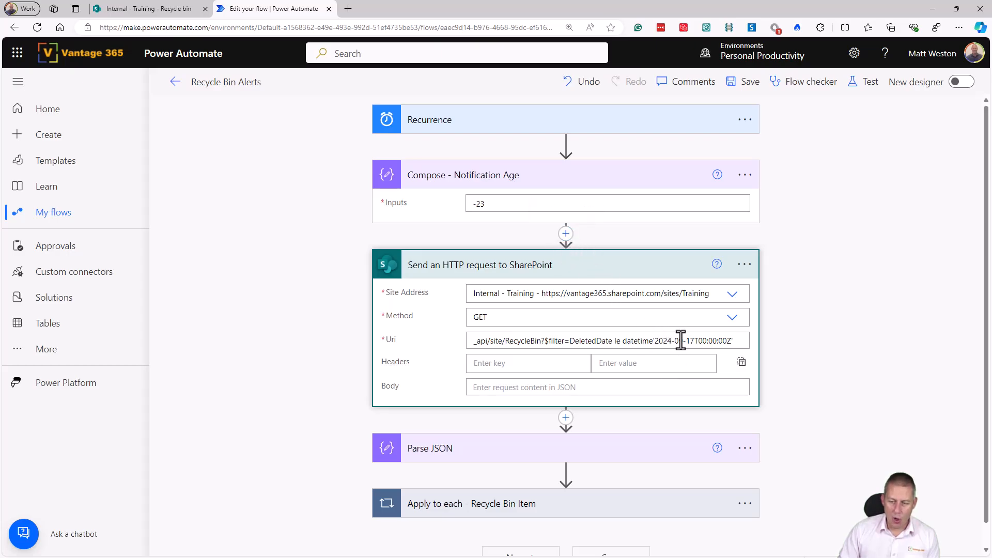
{"action": "left_click", "coordinate": [566, 234]}
{"action": "left_click", "coordinate": [574, 254]}
{"action": "type", "text": "compose"}
{"action": "left_click", "coordinate": [753, 310]}
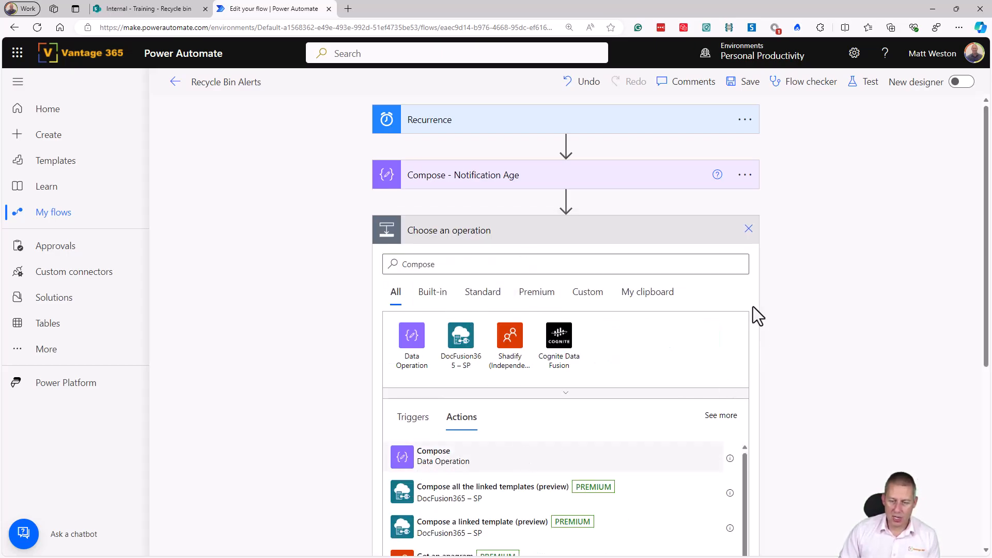
{"action": "key", "text": "Return"}
Rename the second Compose action as Compose - Deletion Alert Date
{"action": "left_click", "coordinate": [748, 231]}
{"action": "left_click", "coordinate": [804, 275]}
{"action": "left_click", "coordinate": [530, 231]}
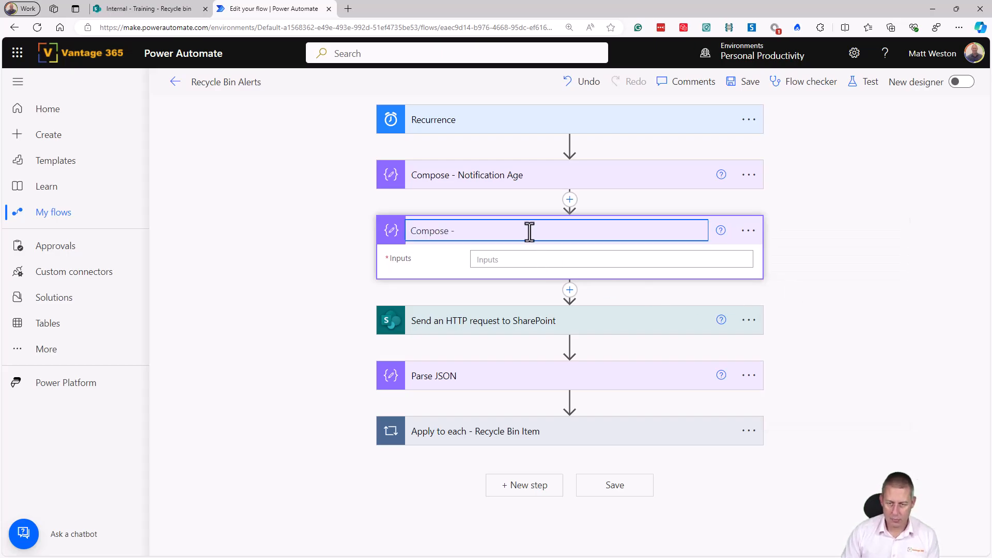
{"action": "type", "text": "- Deletion AA"}
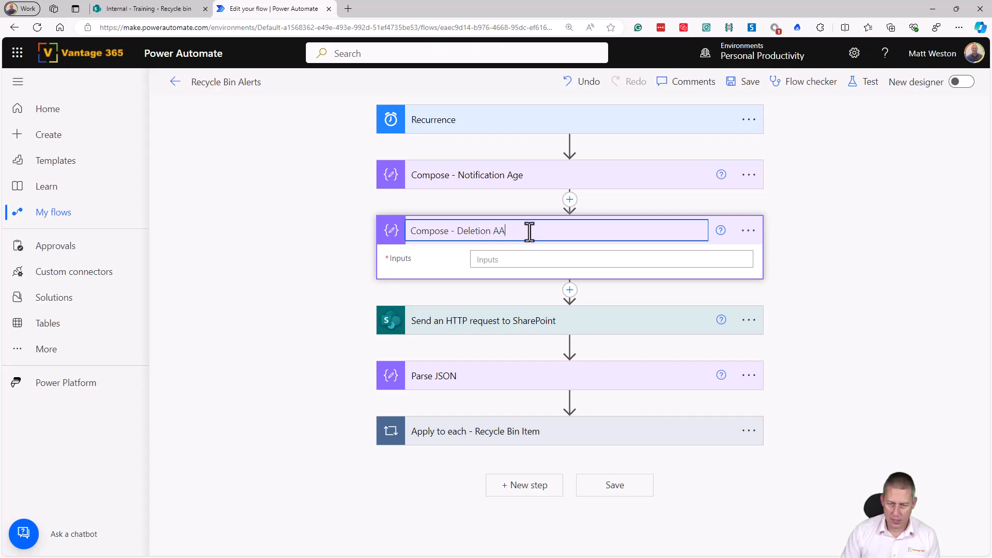
{"action": "key", "text": "BackSpace"}
{"action": "type", "text": "lert Date"}
{"action": "key", "text": "Return"}
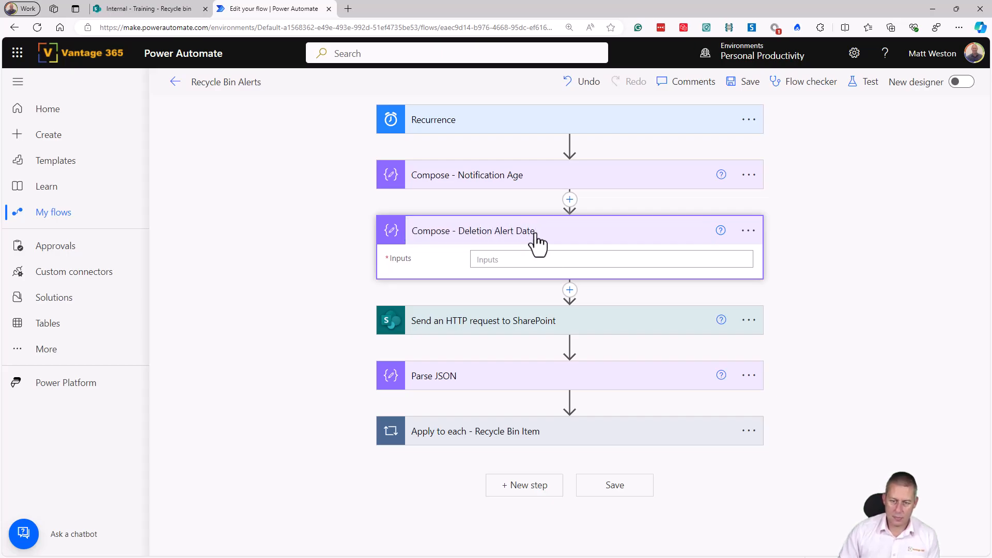
Set the Deletion Alert Date input to an addDays expression that adds the Notification Age output to utcNow()
{"action": "left_click", "coordinate": [523, 259]}
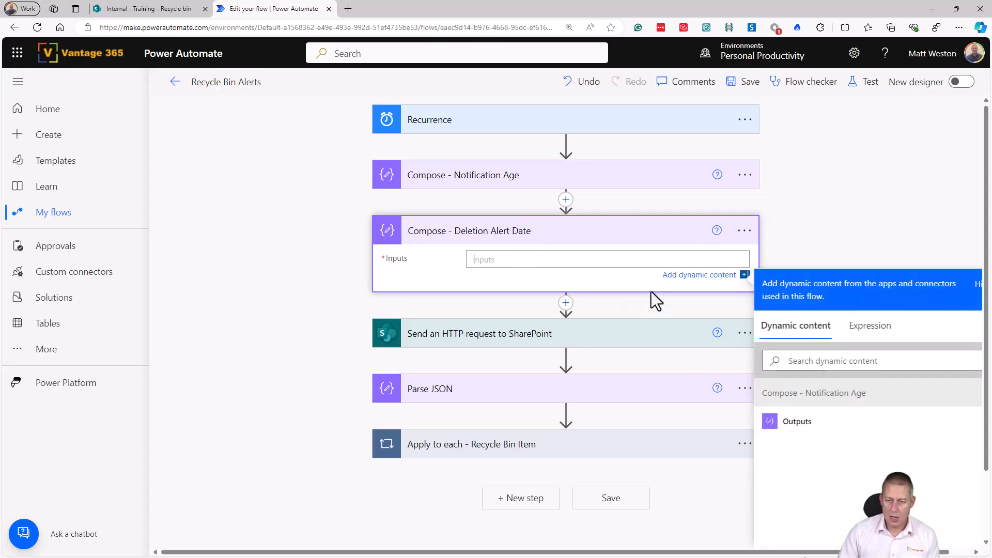
{"action": "left_click", "coordinate": [870, 326]}
{"action": "type", "text": "addDays"}
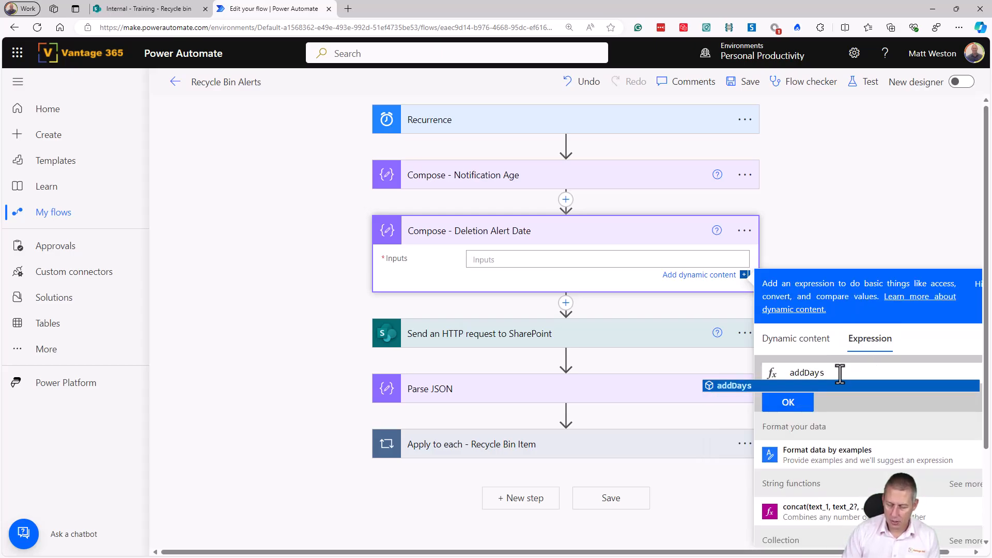
{"action": "type", "text": "("}
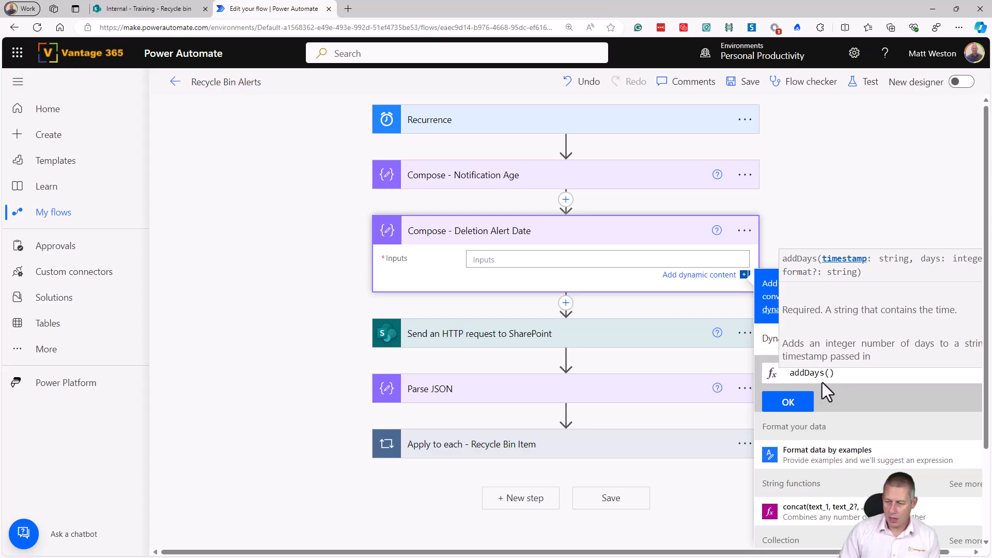
{"action": "left_click", "coordinate": [832, 373]}
{"action": "type", "text": "utcNo"}
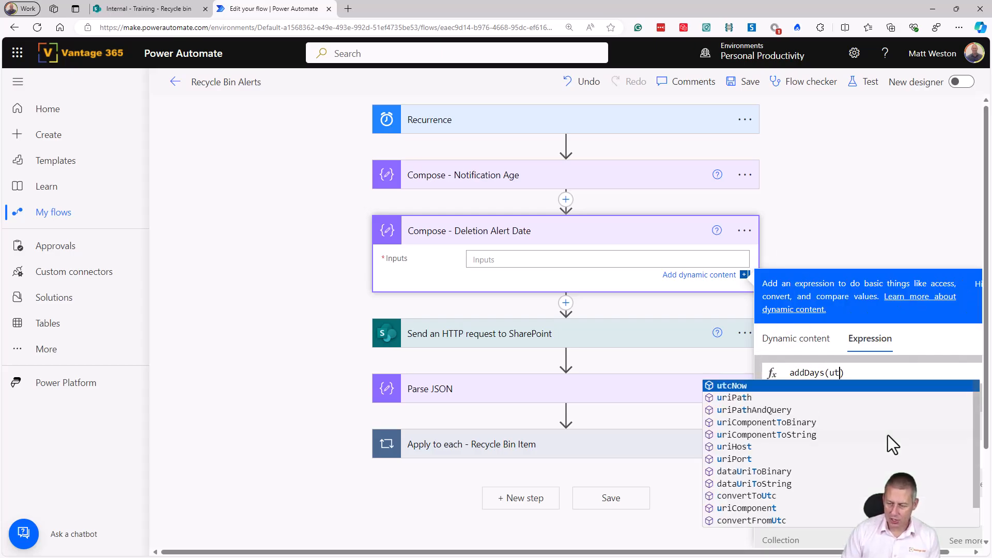
{"action": "type", "text": "w(),"}
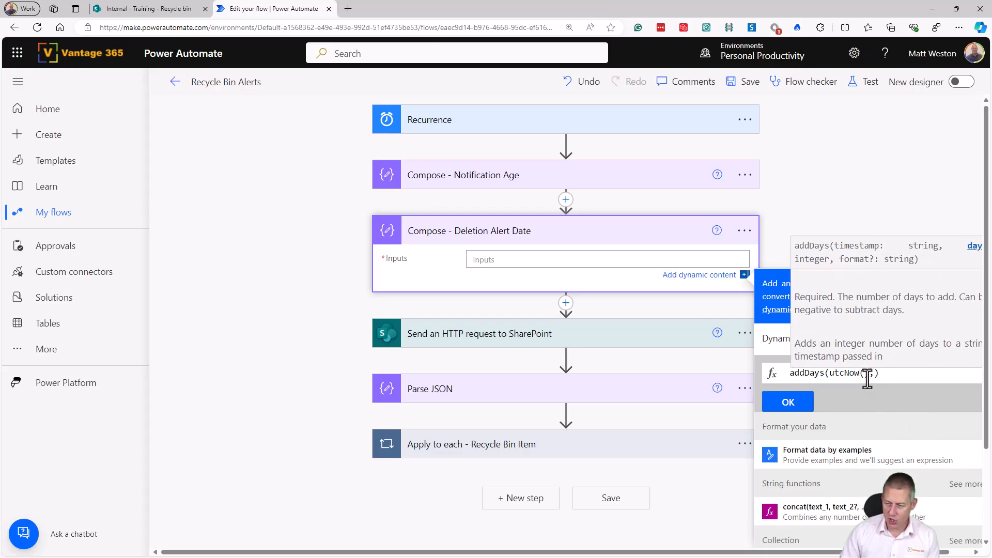
{"action": "left_click", "coordinate": [779, 344]}
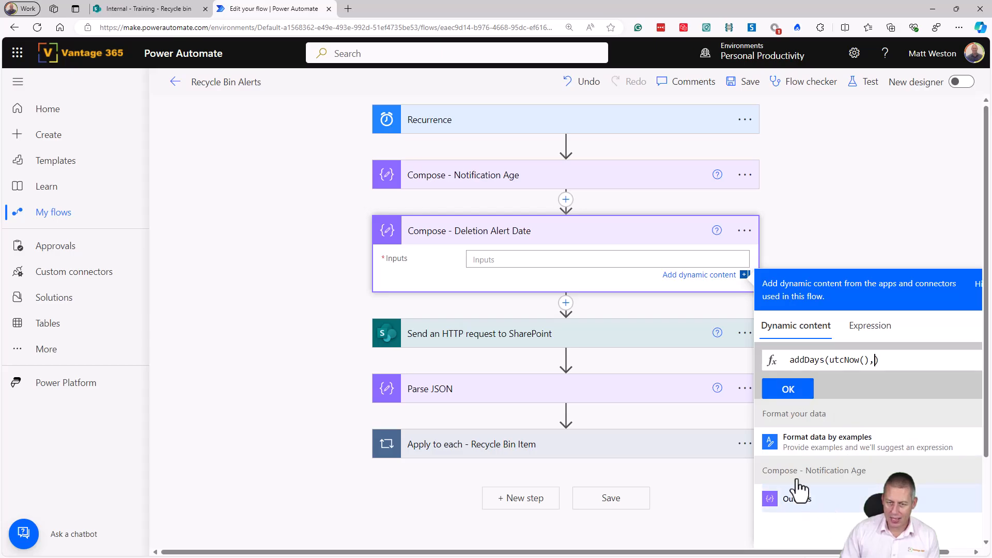
{"action": "left_click", "coordinate": [808, 500]}
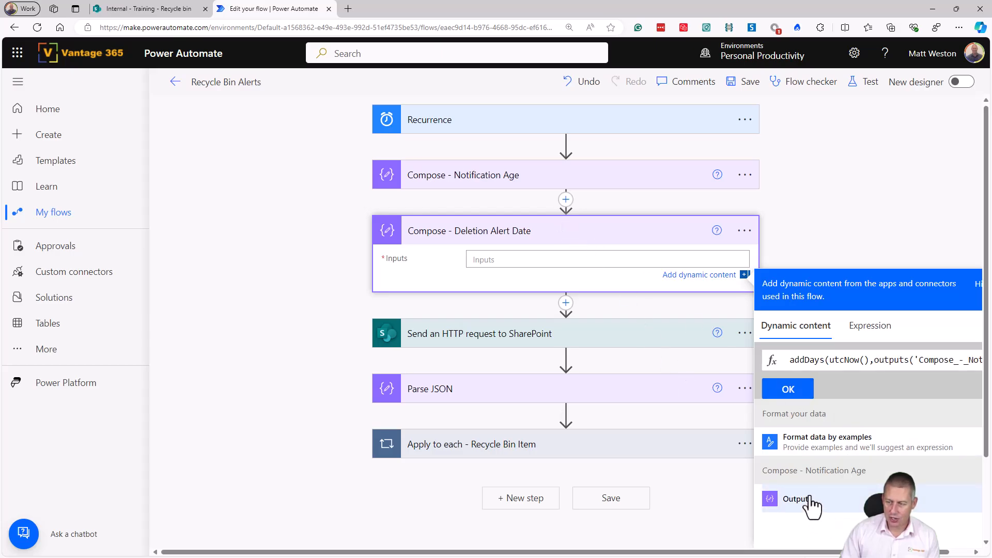
{"action": "left_click", "coordinate": [791, 396]}
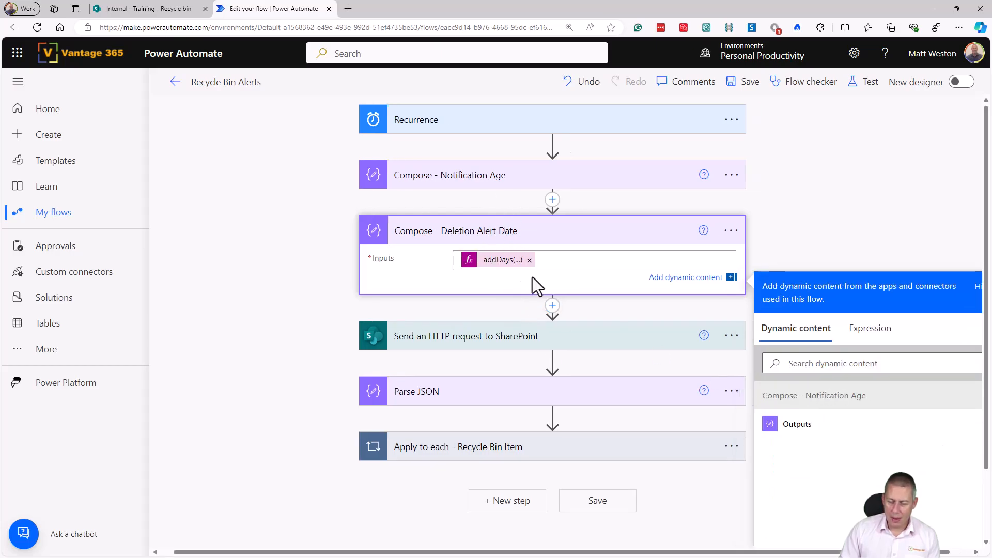
Replace the fixed date in the SharePoint HTTP request's Uri filter with the Compose - Deletion Alert Date output
{"action": "left_click", "coordinate": [489, 181]}
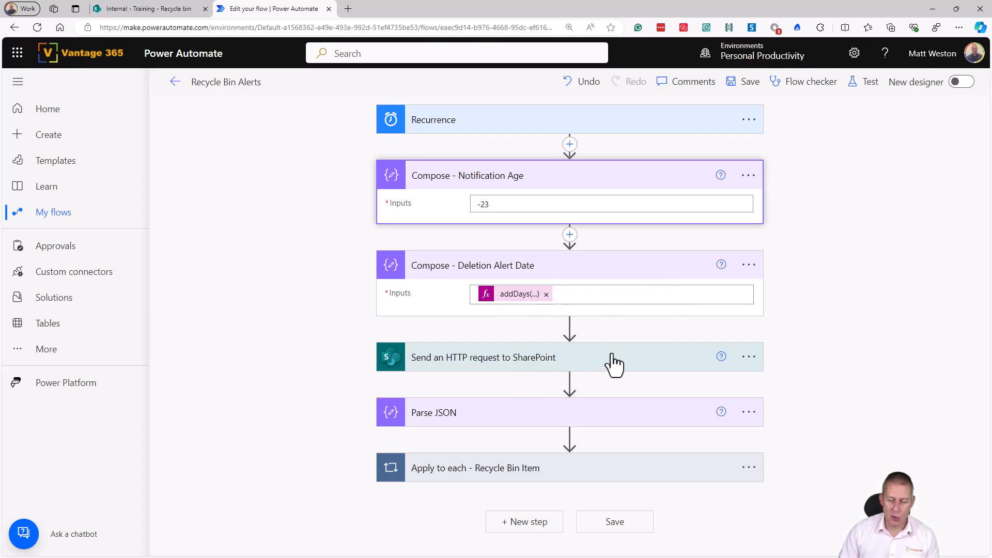
{"action": "left_click", "coordinate": [682, 356]}
{"action": "scroll", "coordinate": [635, 340], "scroll_direction": "down", "scroll_amount": 2}
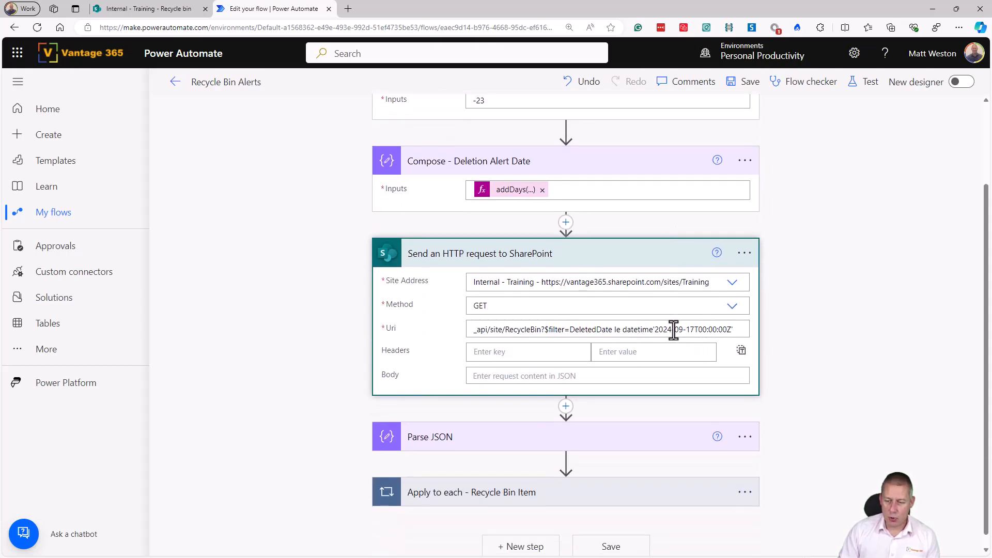
{"action": "left_click_drag", "start_coordinate": [656, 329], "coordinate": [732, 330]}
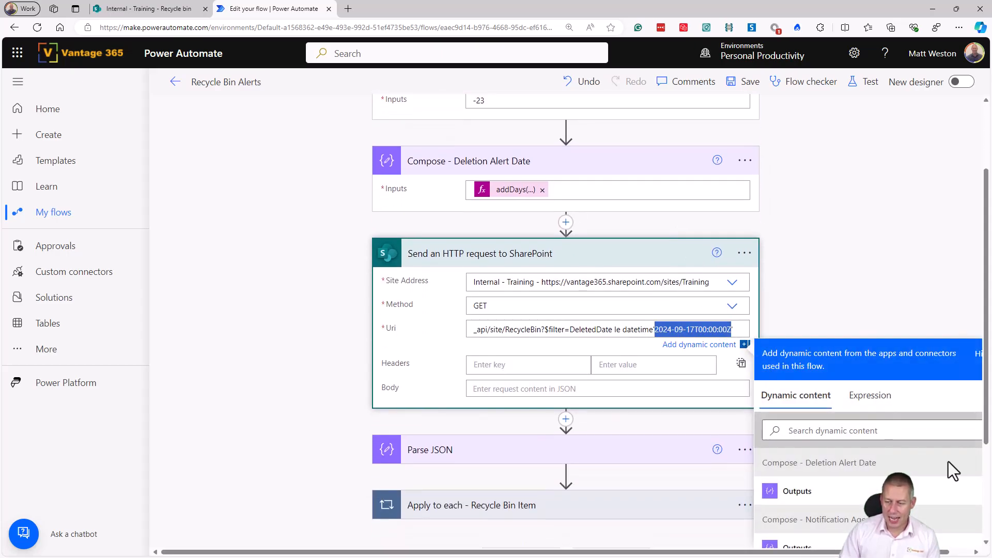
{"action": "key", "text": "BackSpace"}
{"action": "scroll", "coordinate": [852, 472], "scroll_direction": "down", "scroll_amount": 1}
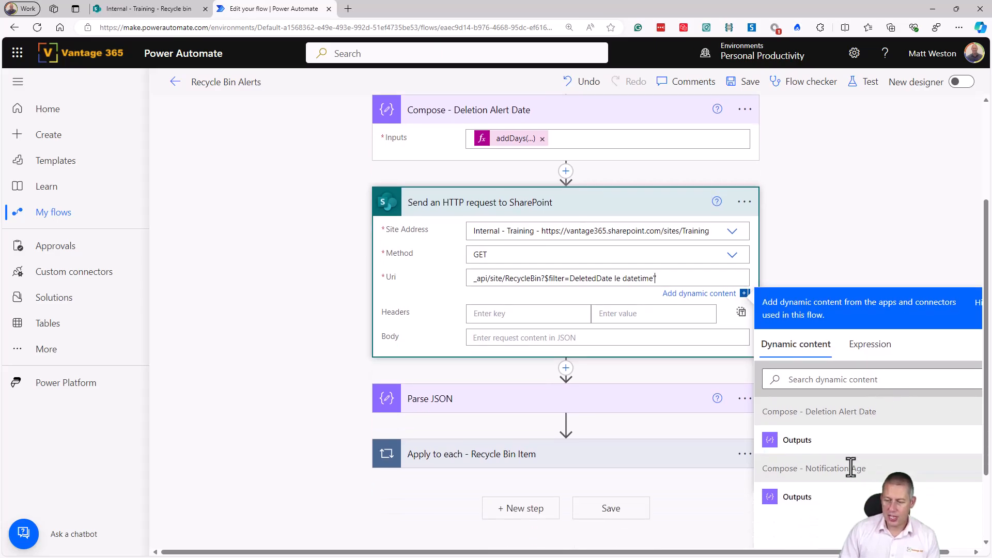
{"action": "left_click", "coordinate": [833, 447]}
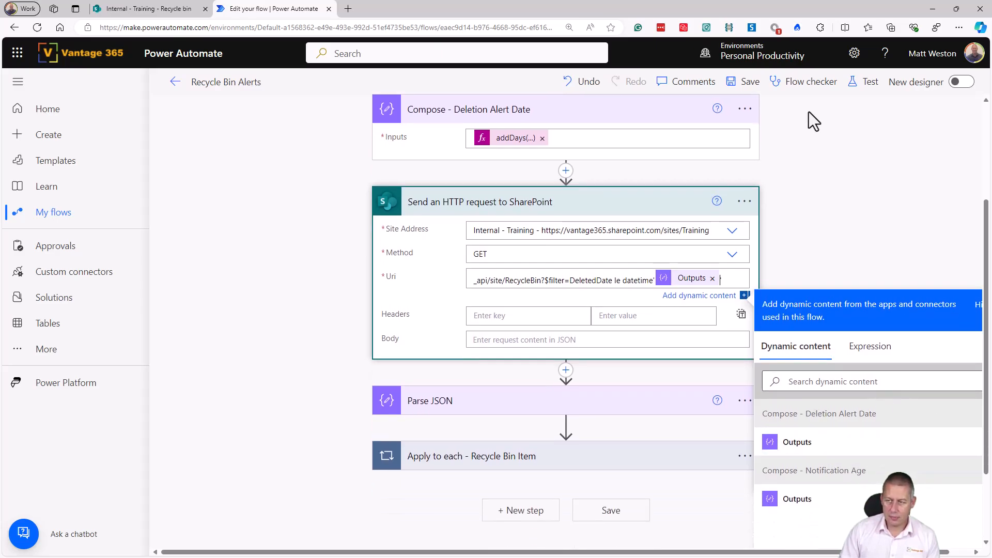
Save the flow and test it automatically with the most recent trigger
{"action": "left_click", "coordinate": [743, 82]}
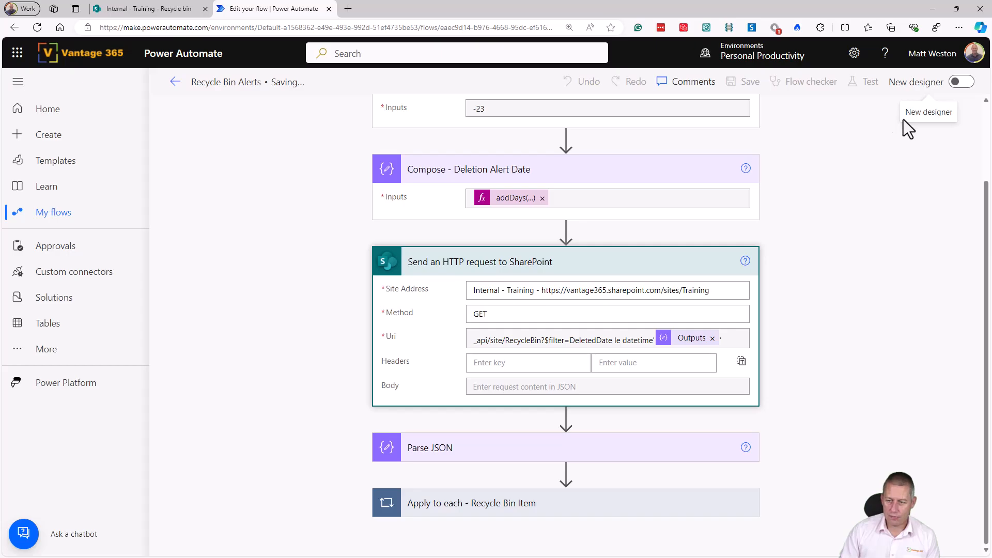
{"action": "left_click", "coordinate": [869, 84]}
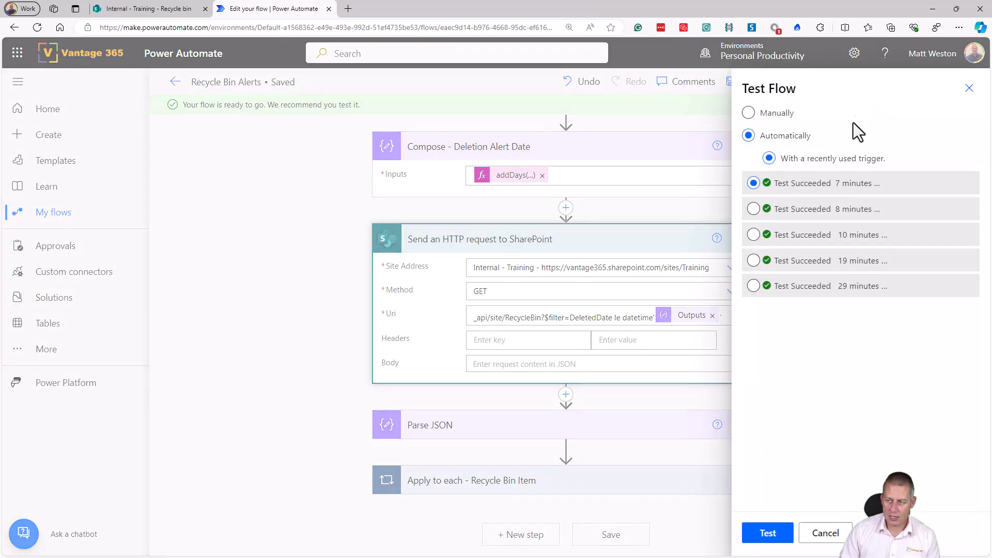
{"action": "left_click", "coordinate": [767, 534]}
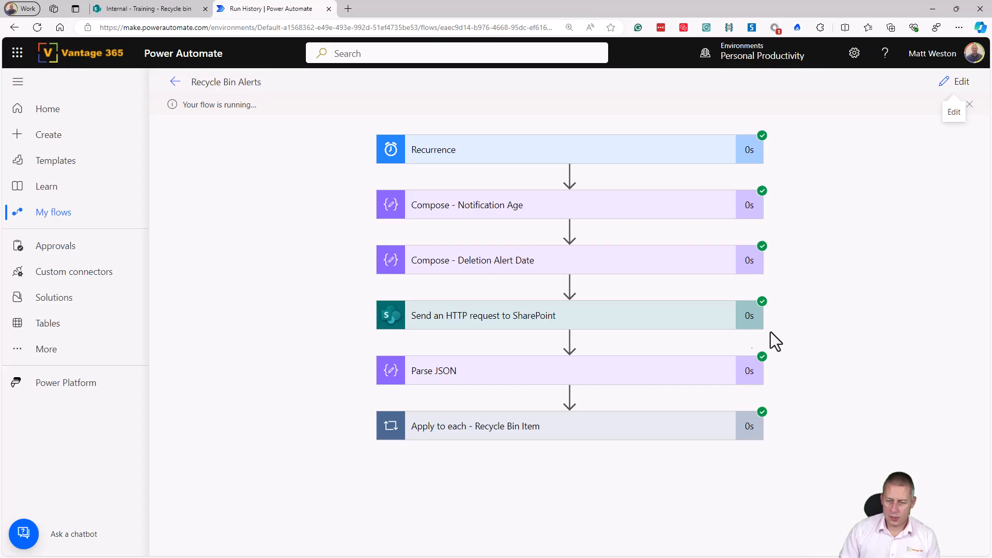
Check the Notification Age and Deletion Alert Date inputs and outputs in the test run
{"action": "left_click", "coordinate": [482, 207]}
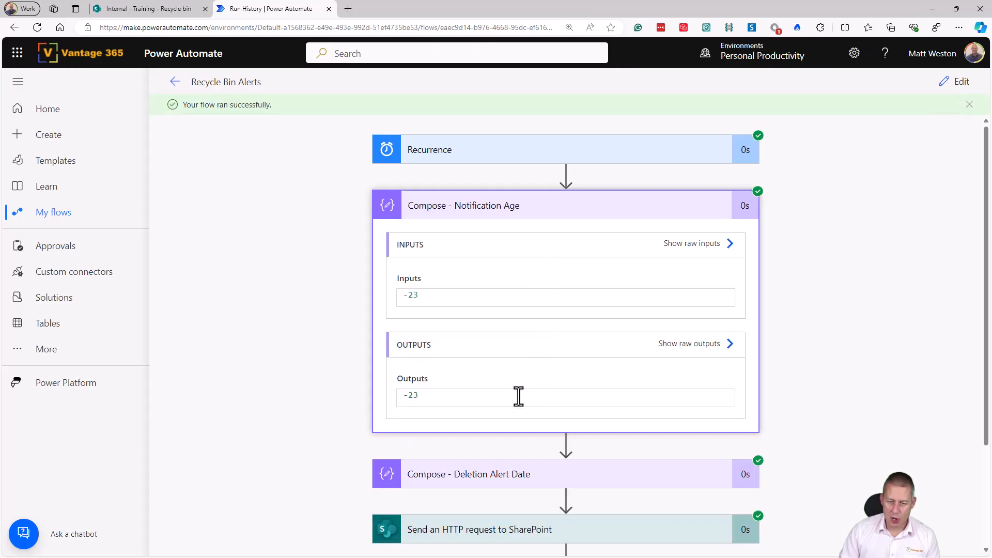
{"action": "left_click", "coordinate": [459, 479]}
{"action": "scroll", "coordinate": [829, 451], "scroll_direction": "down", "scroll_amount": 5}
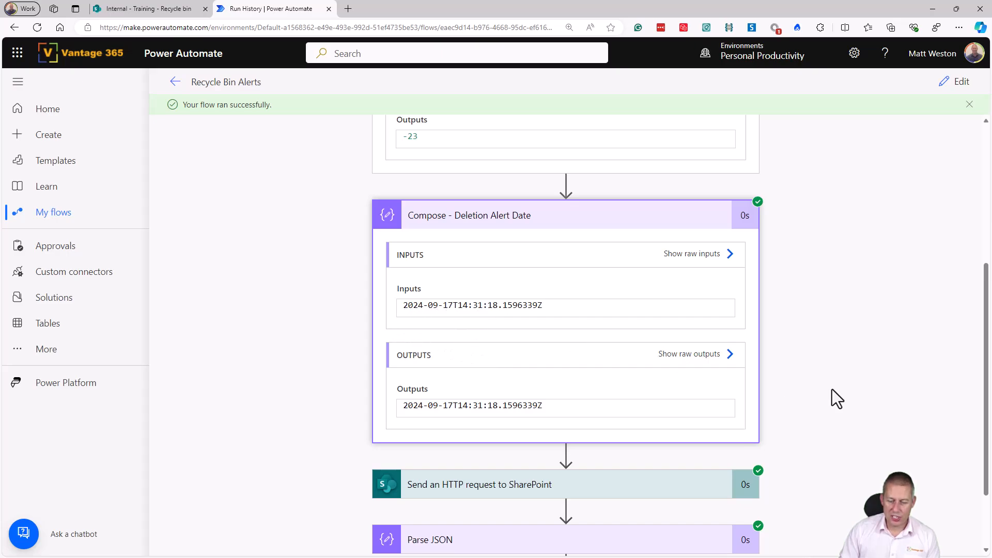
{"action": "scroll", "coordinate": [832, 389], "scroll_direction": "down", "scroll_amount": 2}
Check the Compose - Name of the File output for both iterations of the Apply to each - Recycle Bin Item loop
{"action": "left_click", "coordinate": [705, 496]}
{"action": "scroll", "coordinate": [804, 401], "scroll_direction": "down", "scroll_amount": 3}
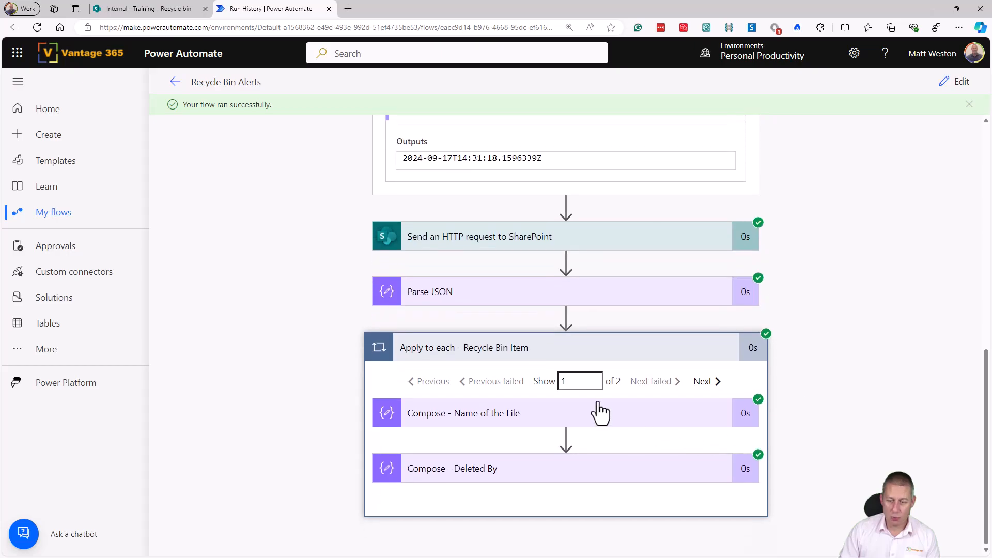
{"action": "left_click", "coordinate": [706, 416]}
{"action": "scroll", "coordinate": [531, 504], "scroll_direction": "down", "scroll_amount": 3}
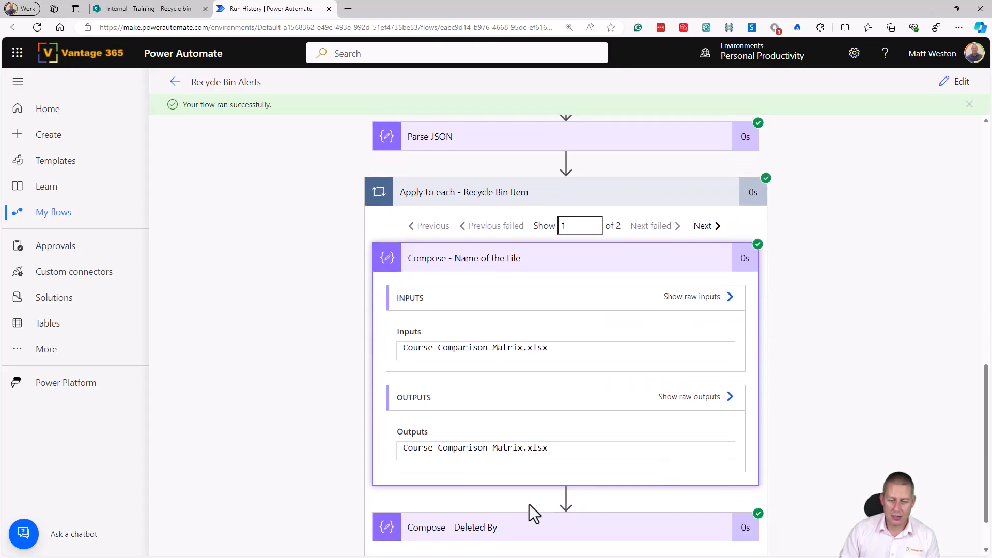
{"action": "scroll", "coordinate": [719, 386], "scroll_direction": "down", "scroll_amount": 3}
{"action": "scroll", "coordinate": [687, 393], "scroll_direction": "up", "scroll_amount": 4}
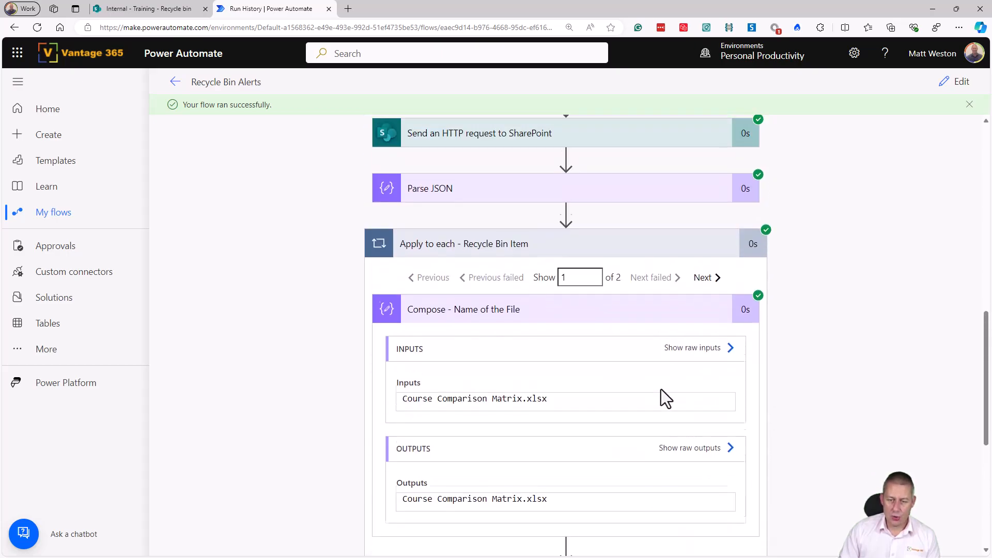
{"action": "left_click", "coordinate": [703, 279]}
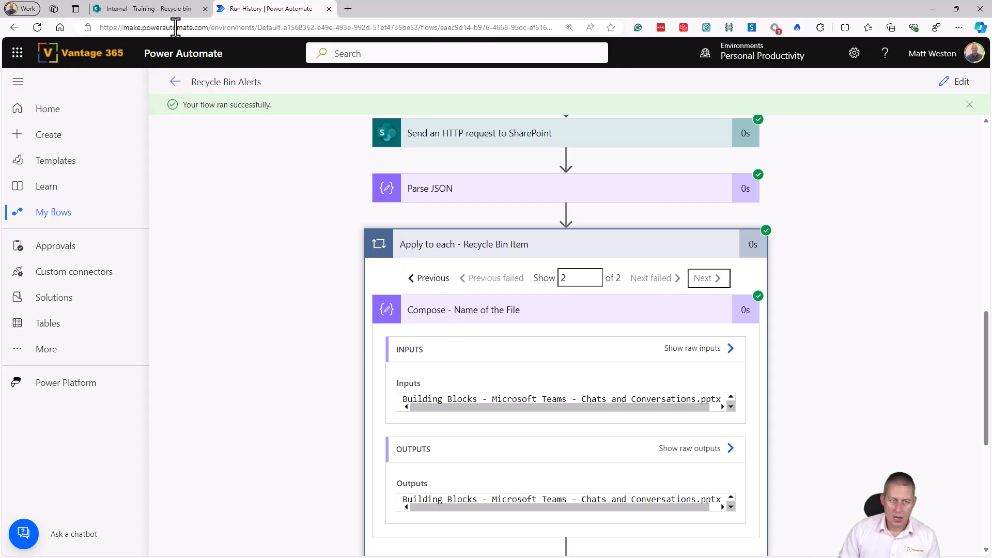
Compare the run's alert date with the SharePoint recycle bin, selecting the Building Blocks presentation and Course Comparison Matrix.xlsx, and return to the Power Automate run
{"action": "scroll", "coordinate": [528, 272], "scroll_direction": "up", "scroll_amount": 5}
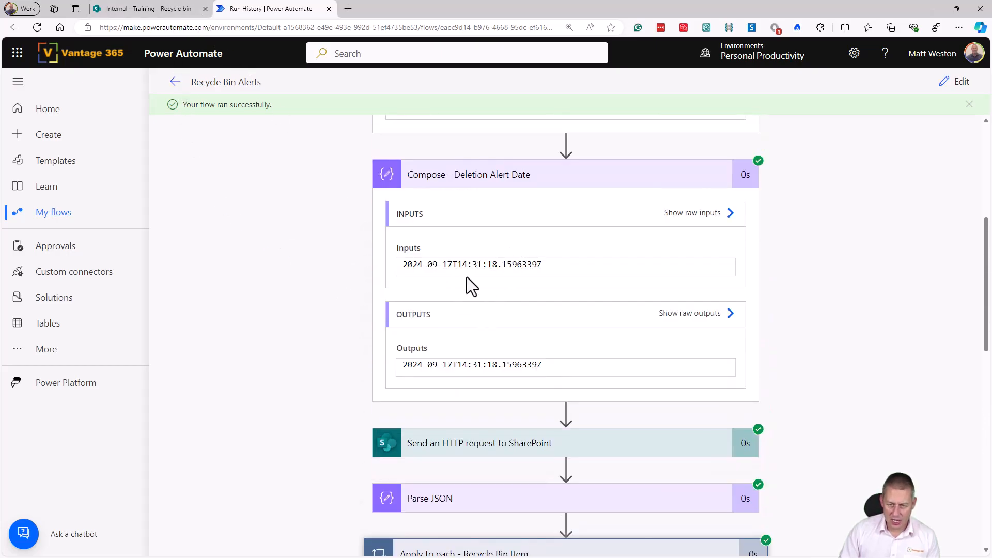
{"action": "scroll", "coordinate": [465, 285], "scroll_direction": "up", "scroll_amount": 2}
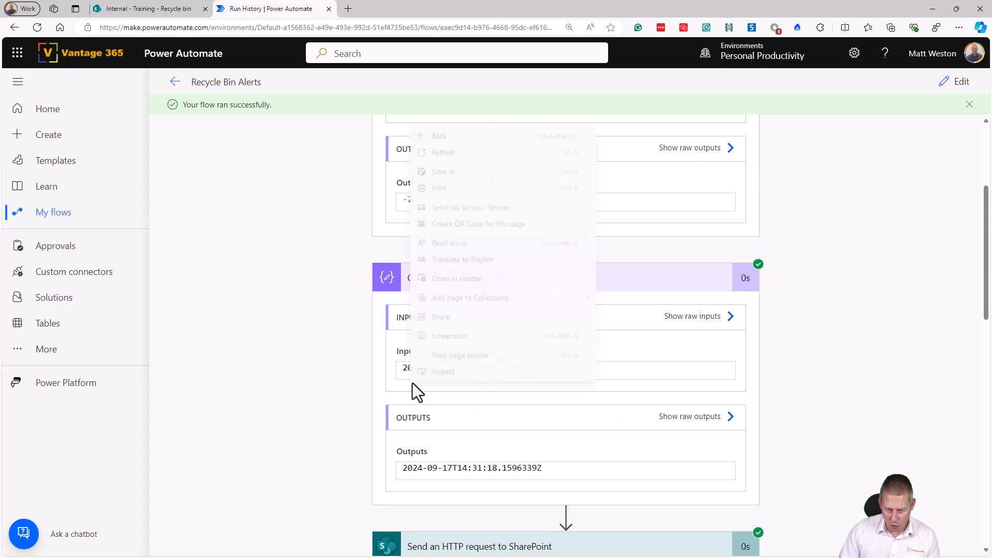
{"action": "left_click", "coordinate": [427, 370]}
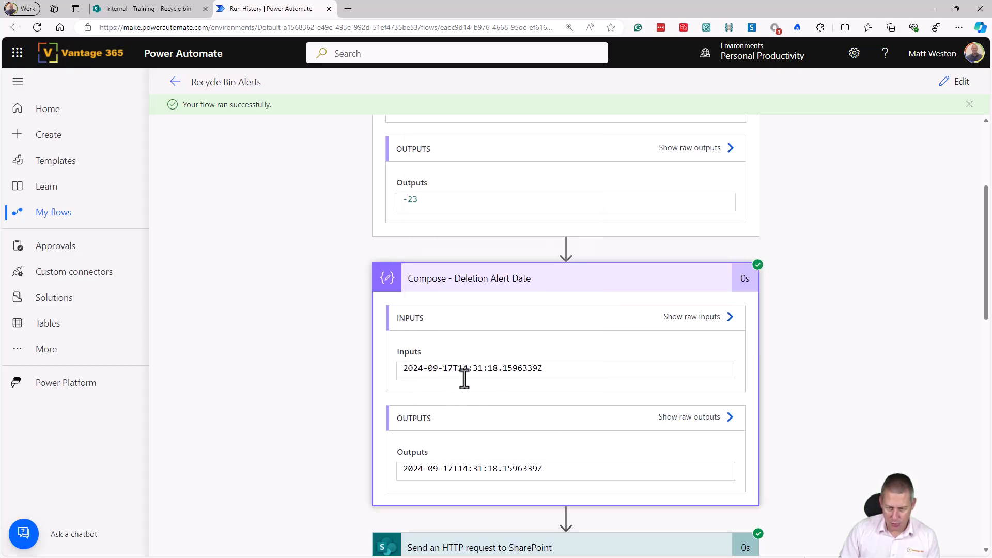
{"action": "left_click", "coordinate": [147, 14]}
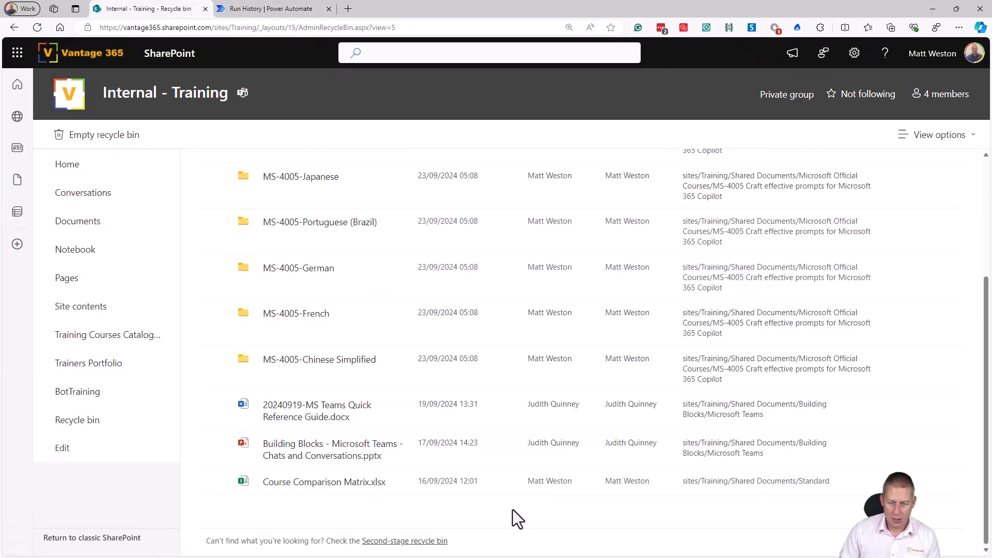
{"action": "left_click", "coordinate": [216, 443]}
{"action": "left_click", "coordinate": [217, 481]}
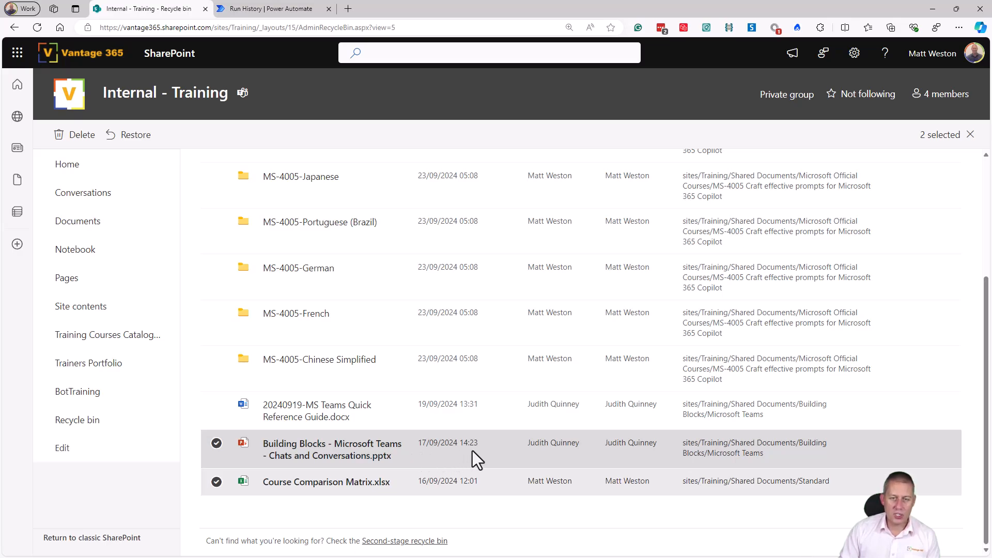
{"action": "left_click", "coordinate": [276, 10]}
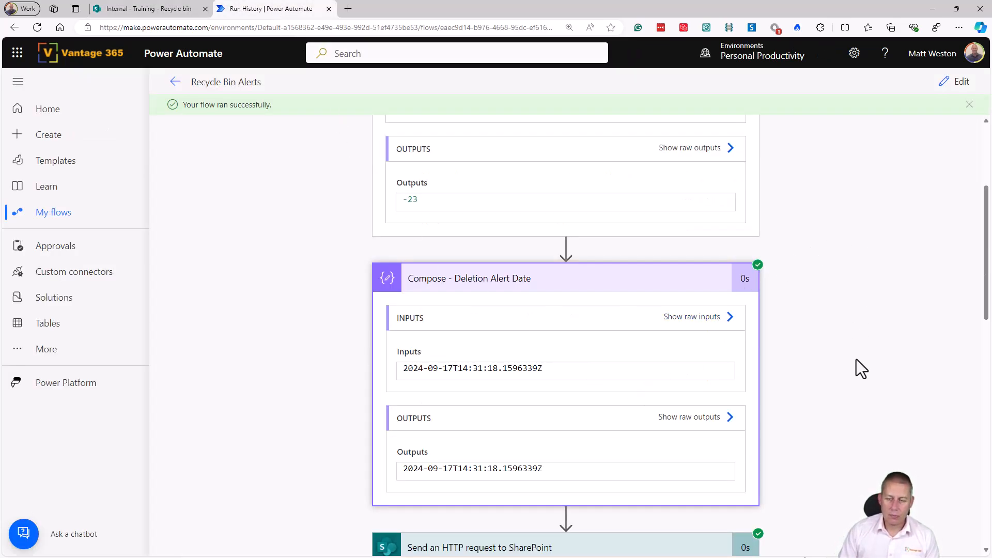
Review the run's compose values and SharePoint HTTP request details, and reopen the flow for editing at the request action
{"action": "scroll", "coordinate": [855, 358], "scroll_direction": "up", "scroll_amount": 3}
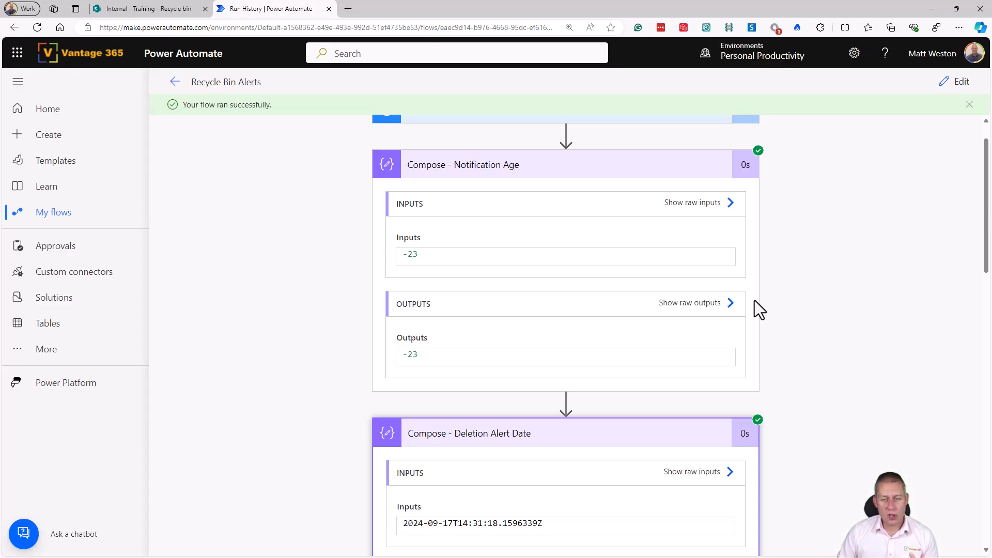
{"action": "scroll", "coordinate": [758, 310], "scroll_direction": "up", "scroll_amount": 1}
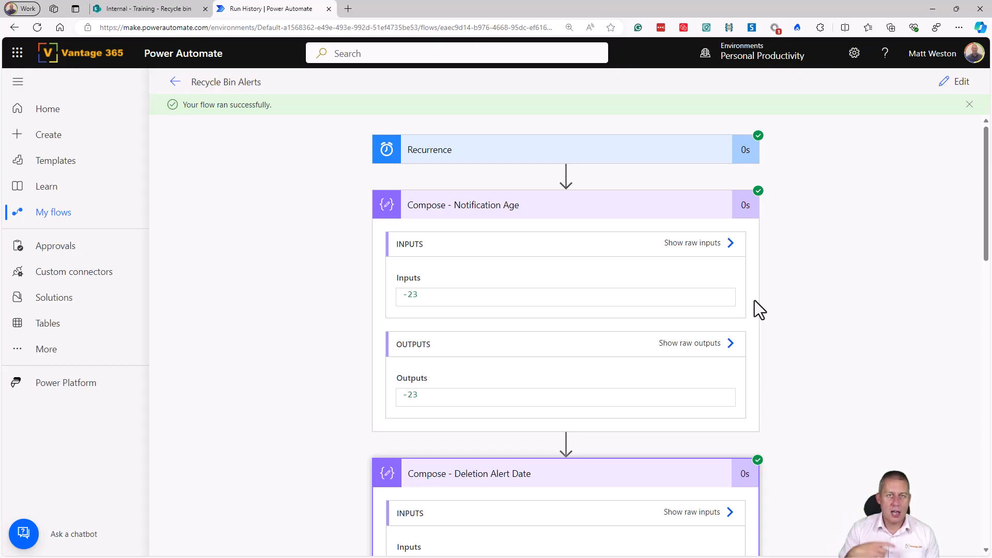
{"action": "scroll", "coordinate": [746, 290], "scroll_direction": "down", "scroll_amount": 5}
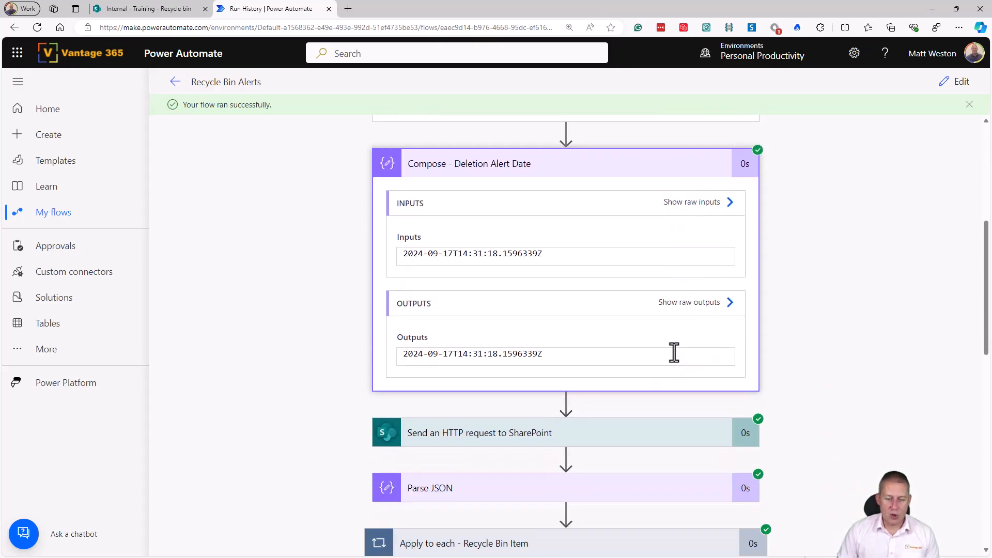
{"action": "left_click", "coordinate": [465, 442]}
{"action": "scroll", "coordinate": [753, 269], "scroll_direction": "down", "scroll_amount": 1}
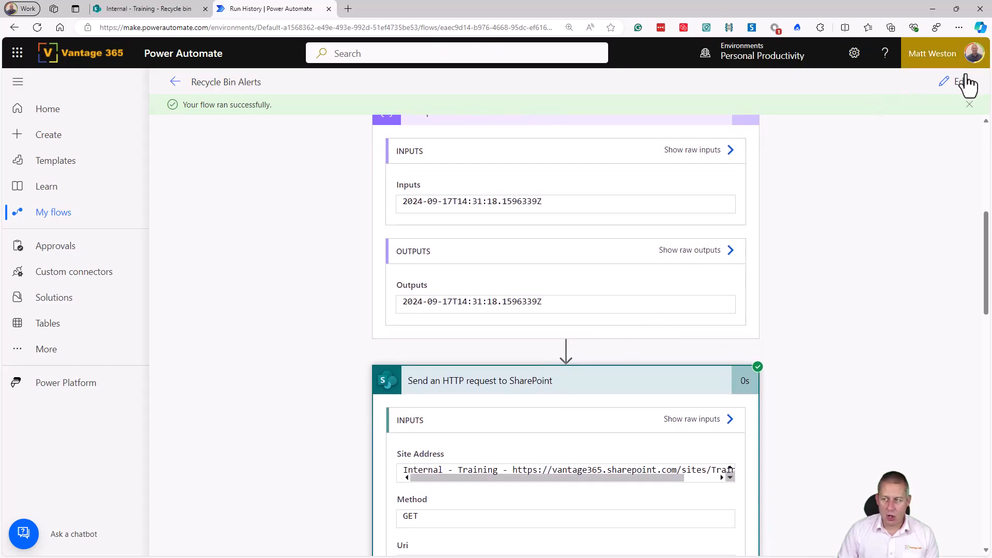
{"action": "left_click", "coordinate": [961, 82]}
{"action": "scroll", "coordinate": [517, 285], "scroll_direction": "down", "scroll_amount": 2}
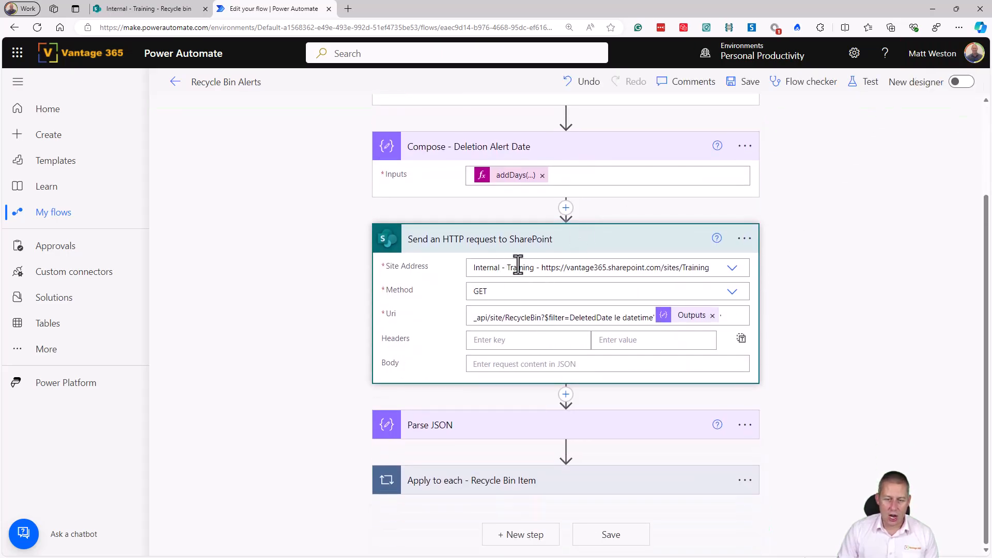